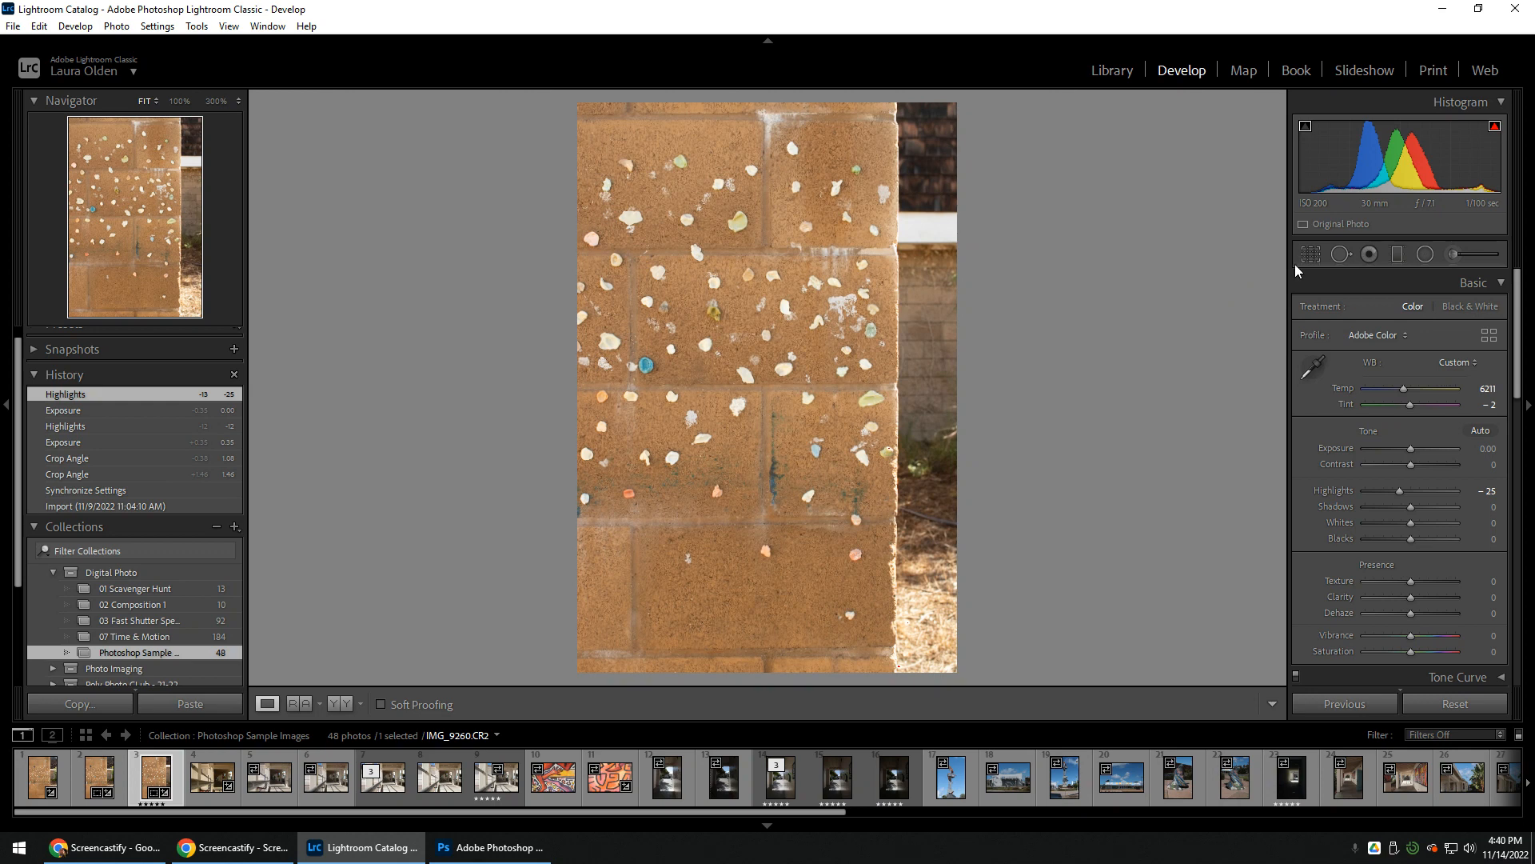
Send the seashell wall photo IMG_9260.CR2 from Lightroom to Adobe Photoshop 2021 for editing and switch to Photoshop
{"action": "right_click", "coordinate": [718, 362]}
{"action": "mouse_move", "coordinate": [769, 490]}
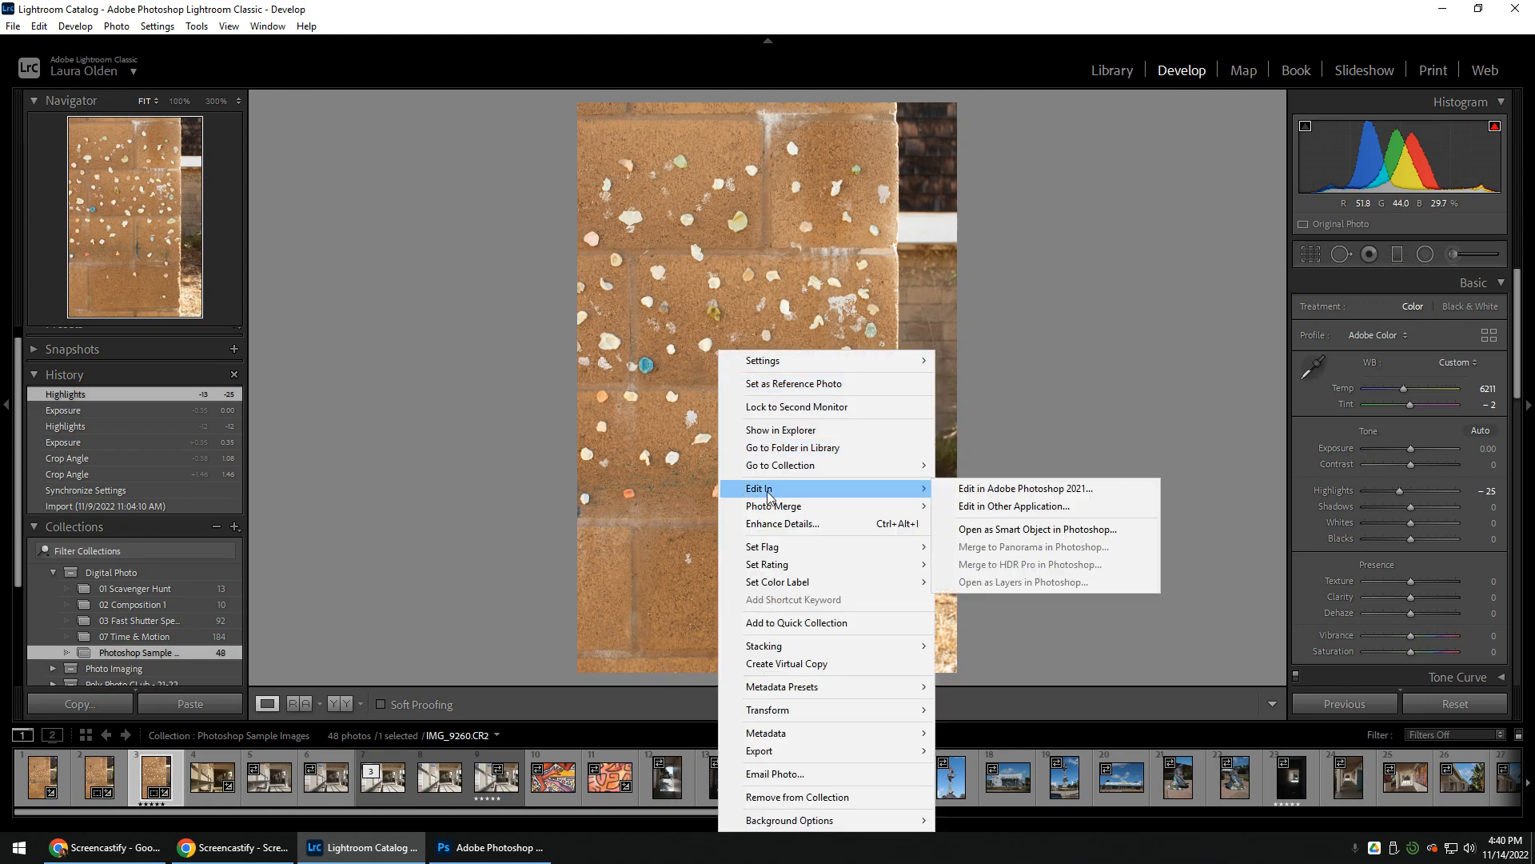
{"action": "left_click", "coordinate": [1077, 496]}
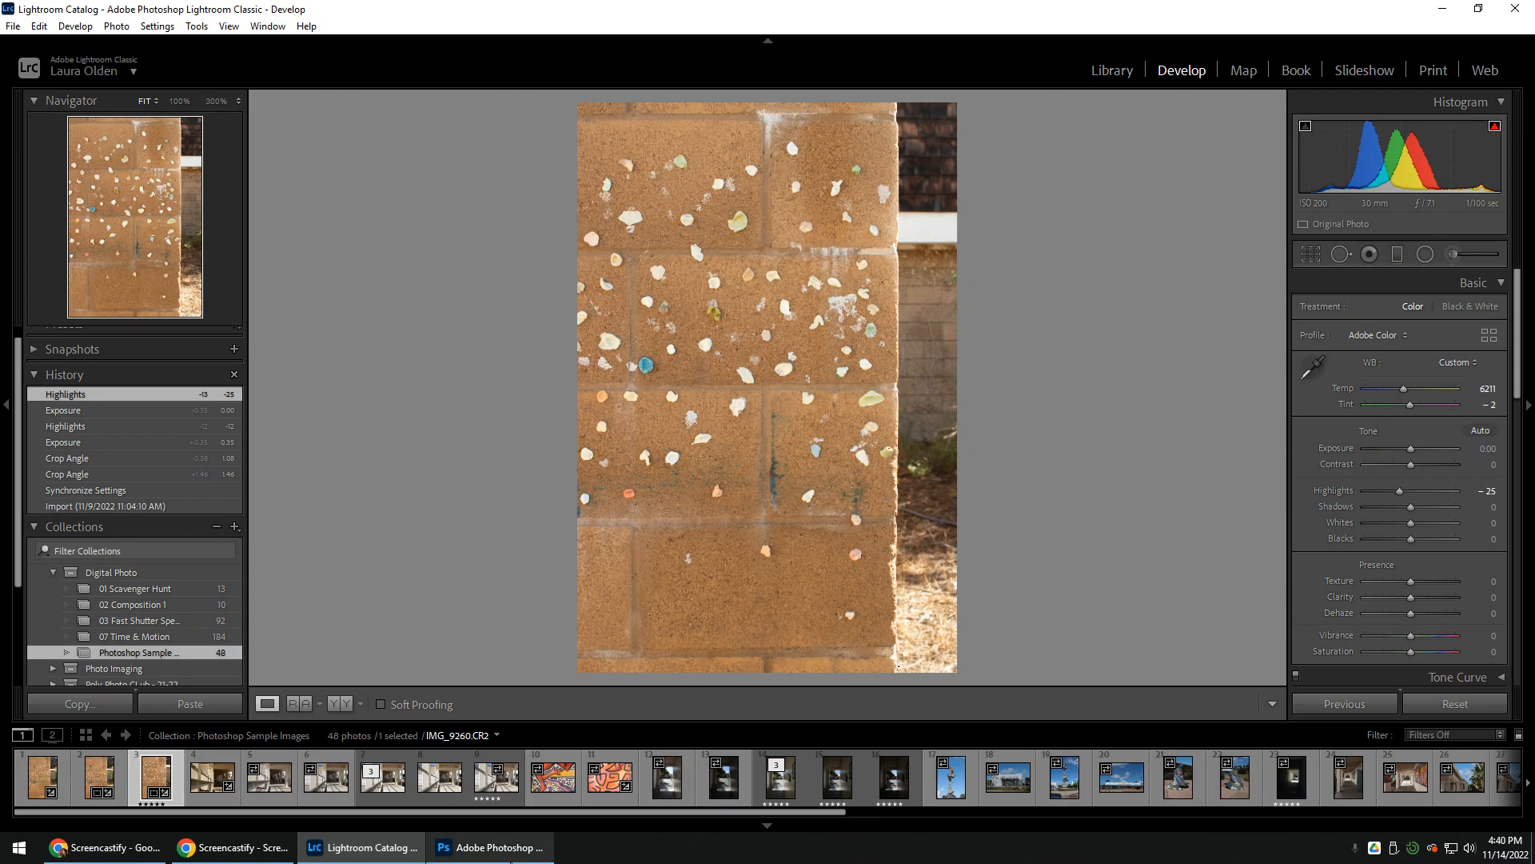
{"action": "mouse_move", "coordinate": [499, 856]}
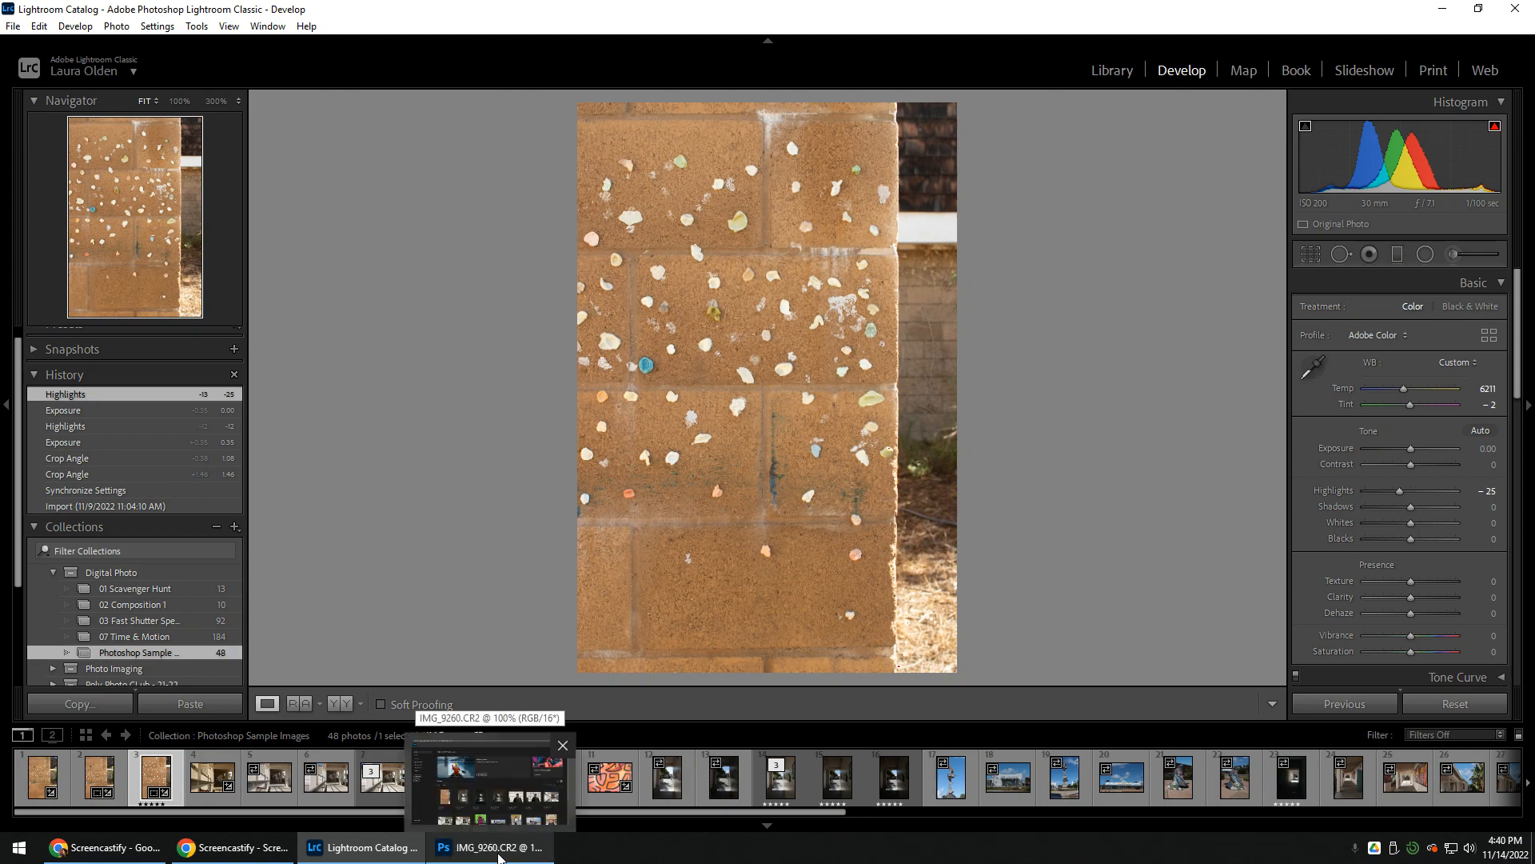
{"action": "left_click", "coordinate": [499, 851]}
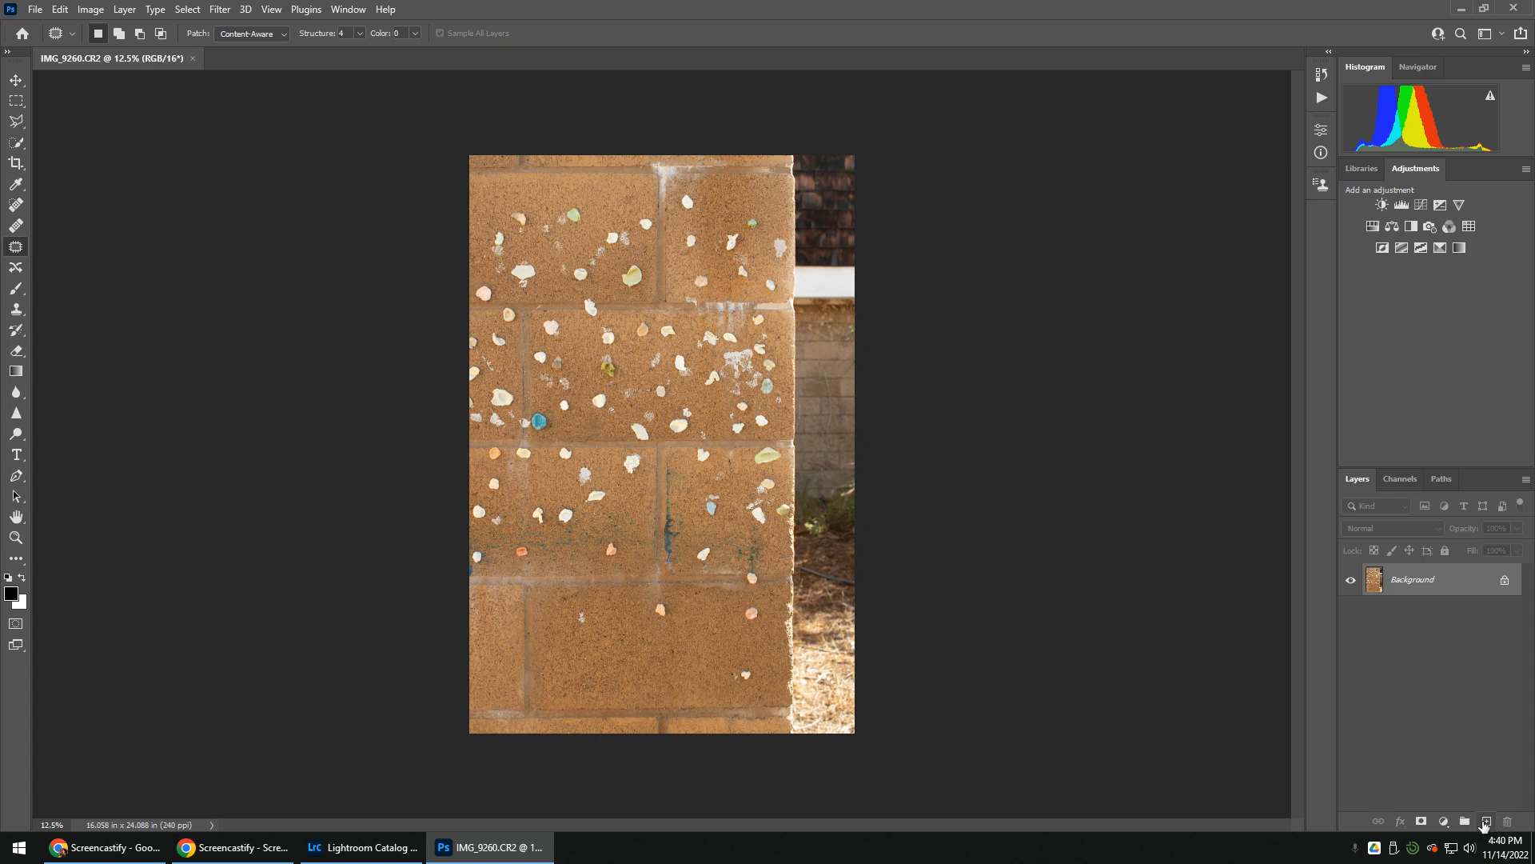
Add a new empty layer above the Background and name it Retouch
{"action": "left_click", "coordinate": [1486, 821]}
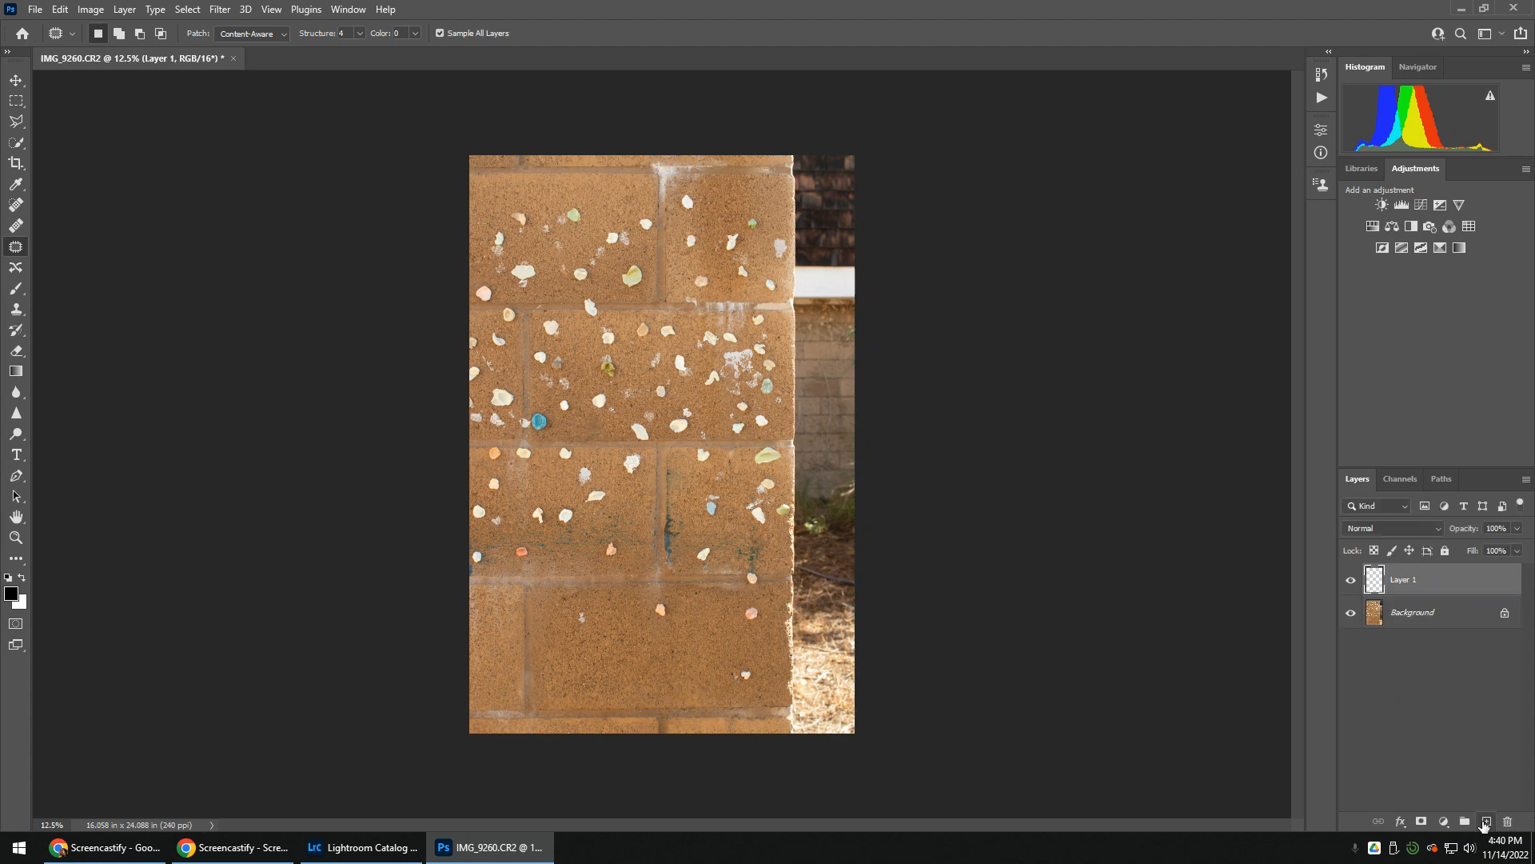
{"action": "double_click", "coordinate": [1405, 586]}
{"action": "key", "text": "BackSpace"}
{"action": "type", "text": "Retouch"}
{"action": "key", "text": "Return"}
Choose the Spot Healing Brush and set its hardness to 54%
{"action": "left_click", "coordinate": [16, 206]}
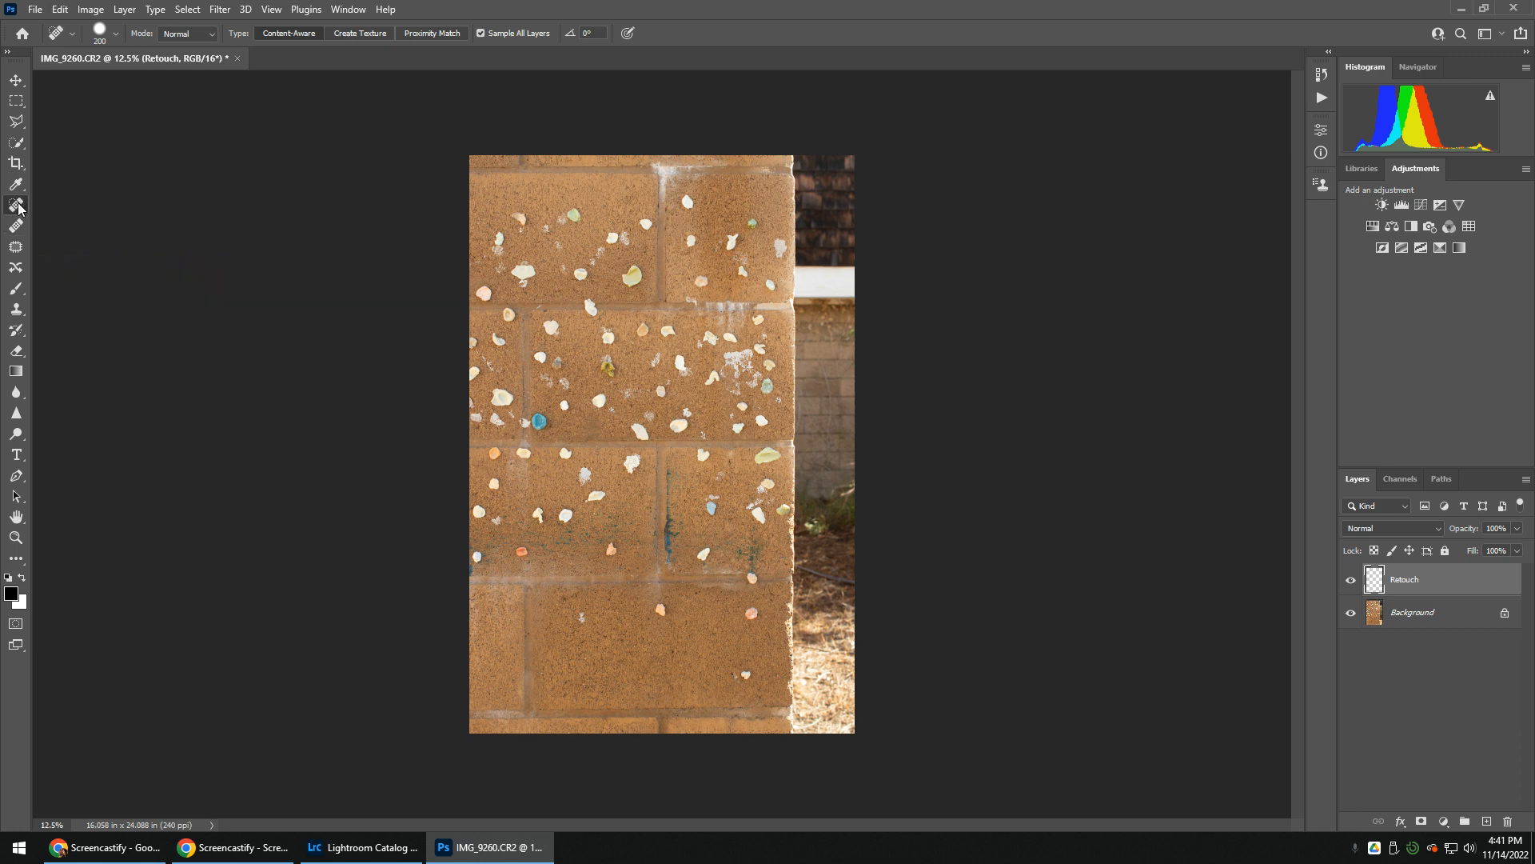
{"action": "left_click", "coordinate": [118, 32]}
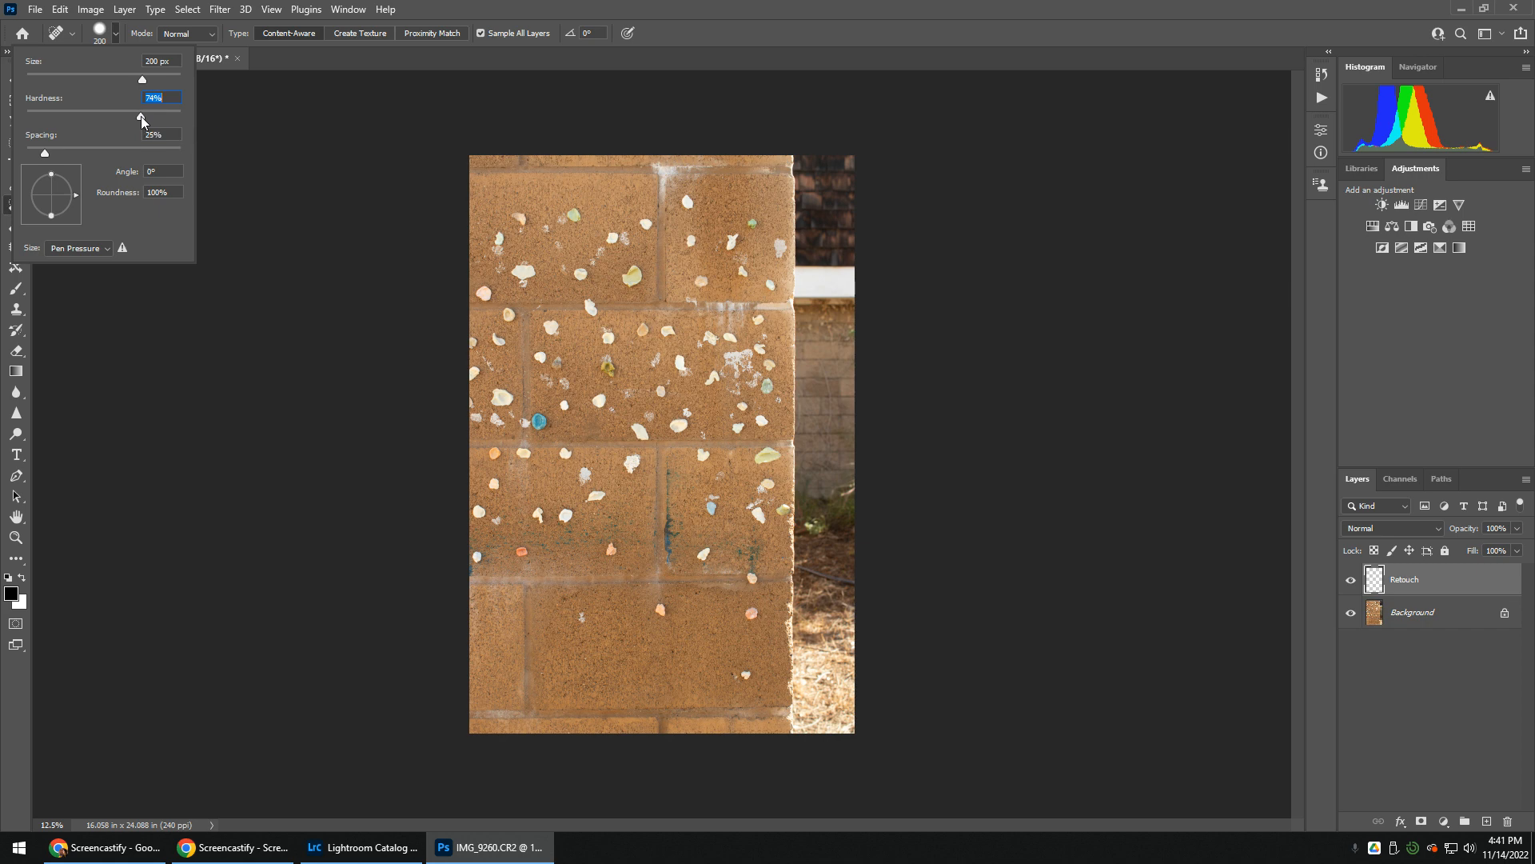
{"action": "left_click_drag", "start_coordinate": [117, 112], "coordinate": [108, 111]}
{"action": "left_click", "coordinate": [116, 34]}
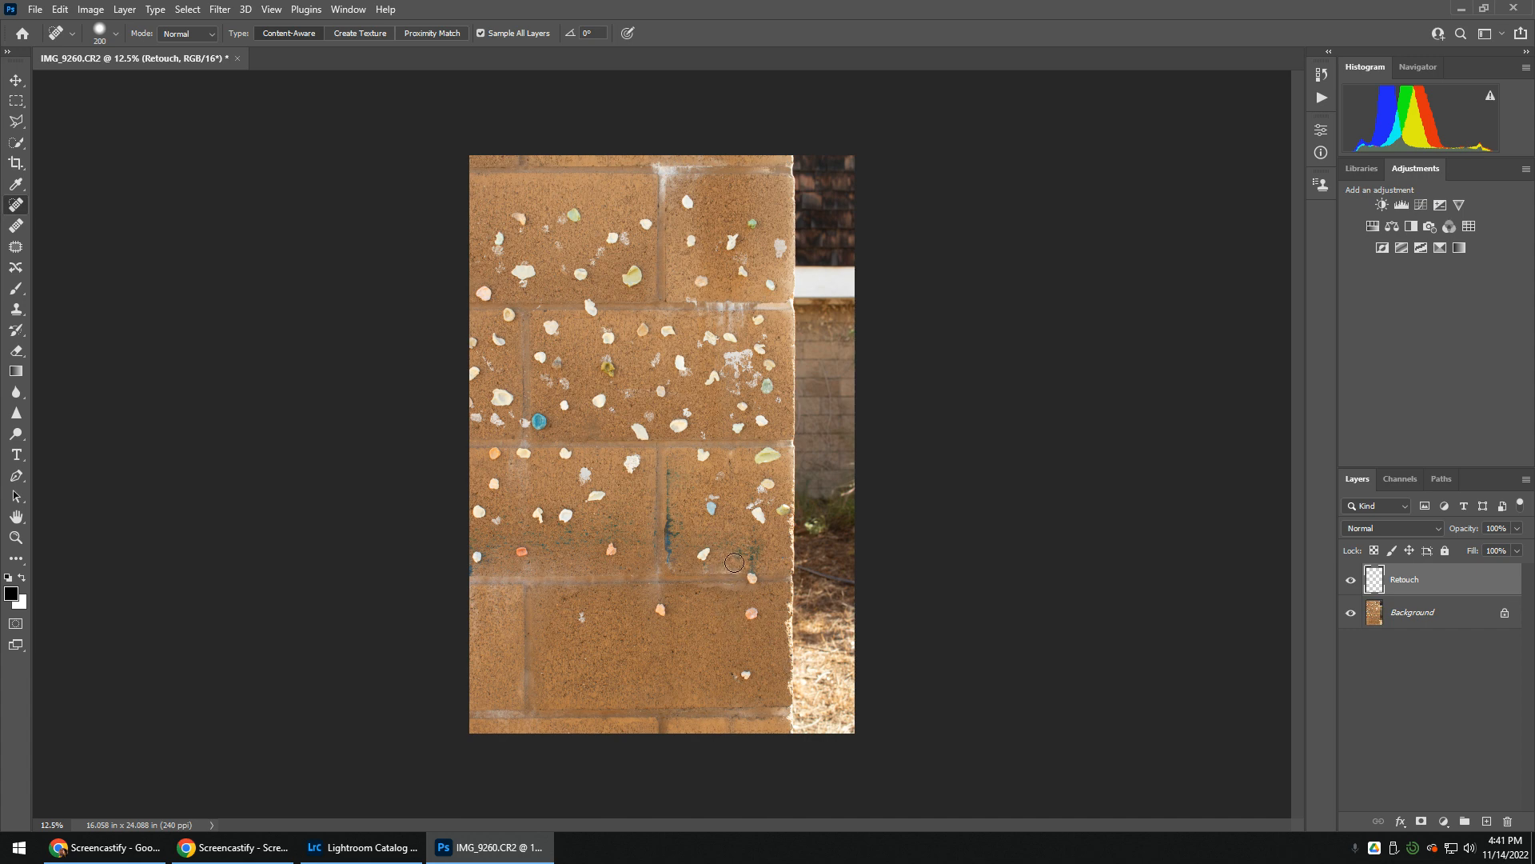
{"action": "right_click", "coordinate": [712, 516]}
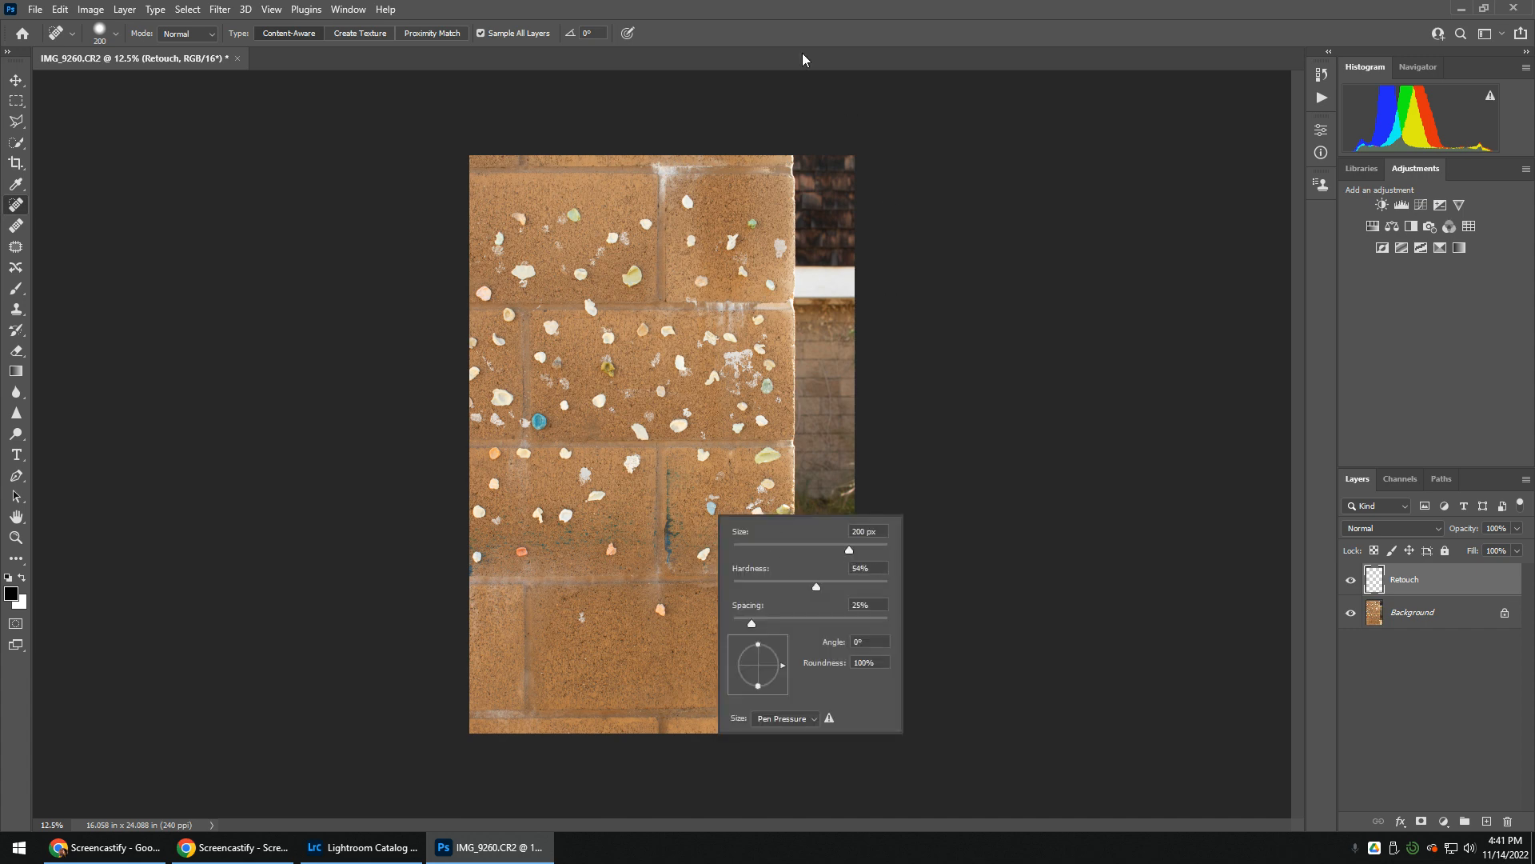
{"action": "left_click", "coordinate": [731, 34]}
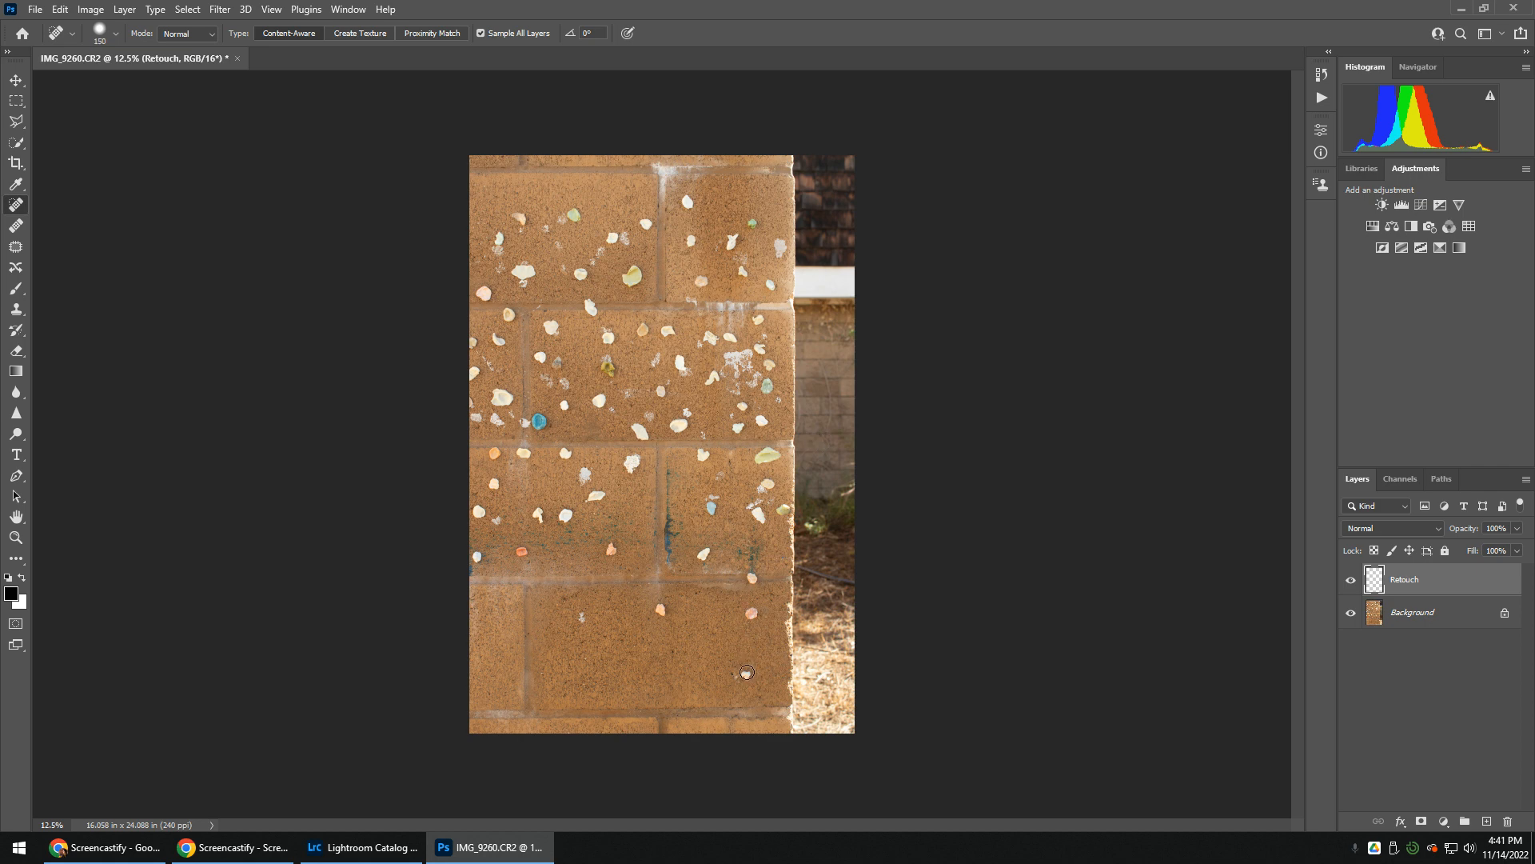
Adjust the healing brush directly on the canvas to about 200 px in size and 44% hardness
{"action": "key", "text": "bracketright"}
{"action": "key", "text": "bracketright"}
{"action": "right_click", "coordinate": [735, 668], "text": "alt"}
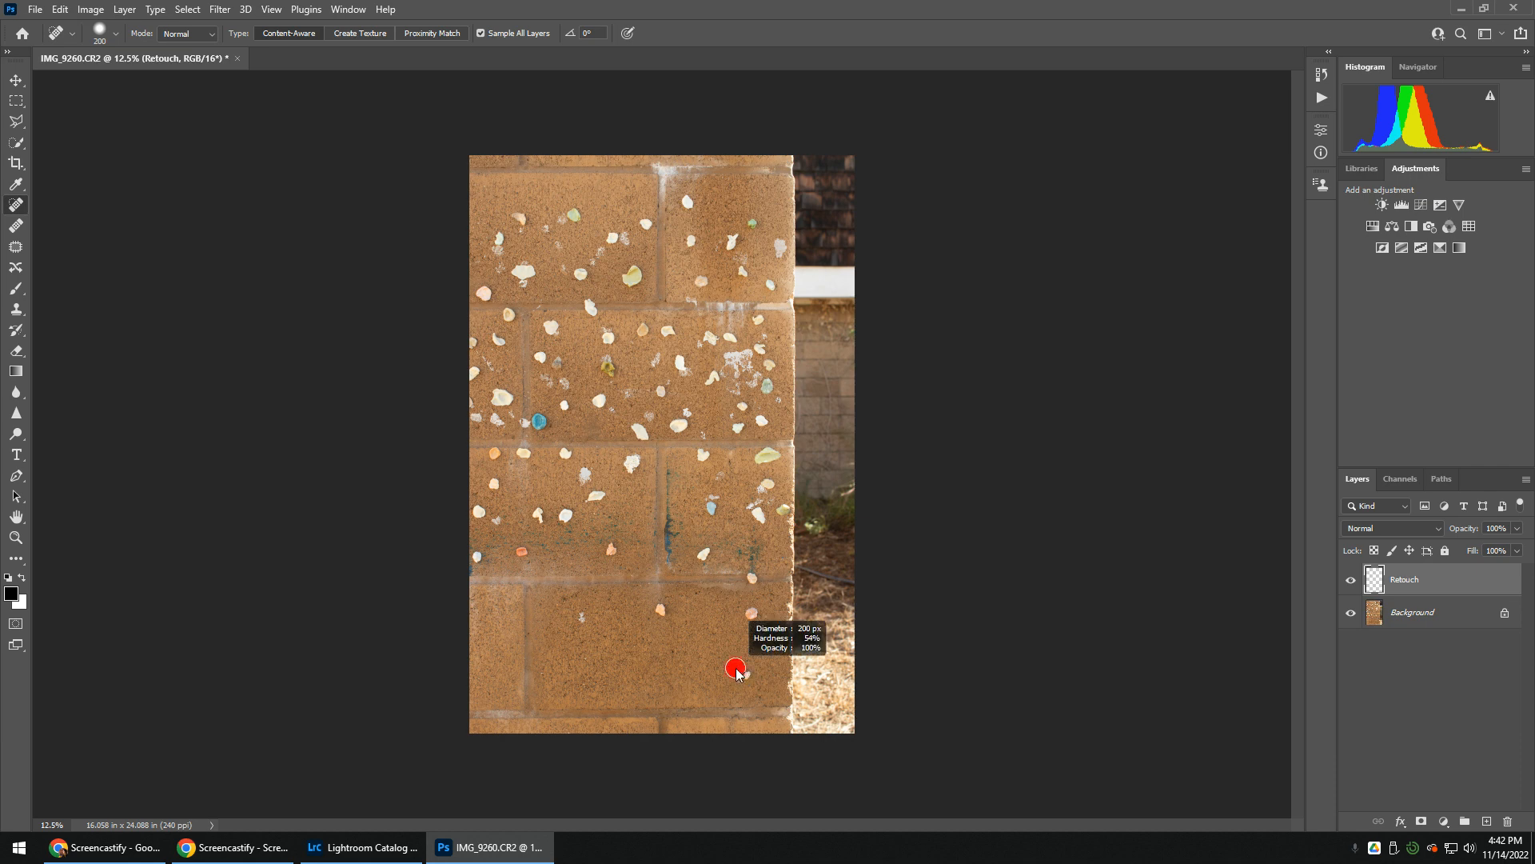
{"action": "mouse_move", "coordinate": [736, 678]}
{"action": "left_mouse_down"}
{"action": "mouse_move", "coordinate": [988, 683]}
{"action": "mouse_move", "coordinate": [675, 685]}
{"action": "mouse_move", "coordinate": [779, 682]}
{"action": "mouse_move", "coordinate": [700, 694]}
{"action": "mouse_move", "coordinate": [737, 696]}
{"action": "mouse_move", "coordinate": [736, 666]}
{"action": "mouse_move", "coordinate": [746, 738]}
{"action": "mouse_move", "coordinate": [750, 646]}
{"action": "mouse_move", "coordinate": [750, 674]}
{"action": "mouse_move", "coordinate": [686, 665]}
{"action": "left_mouse_up"}
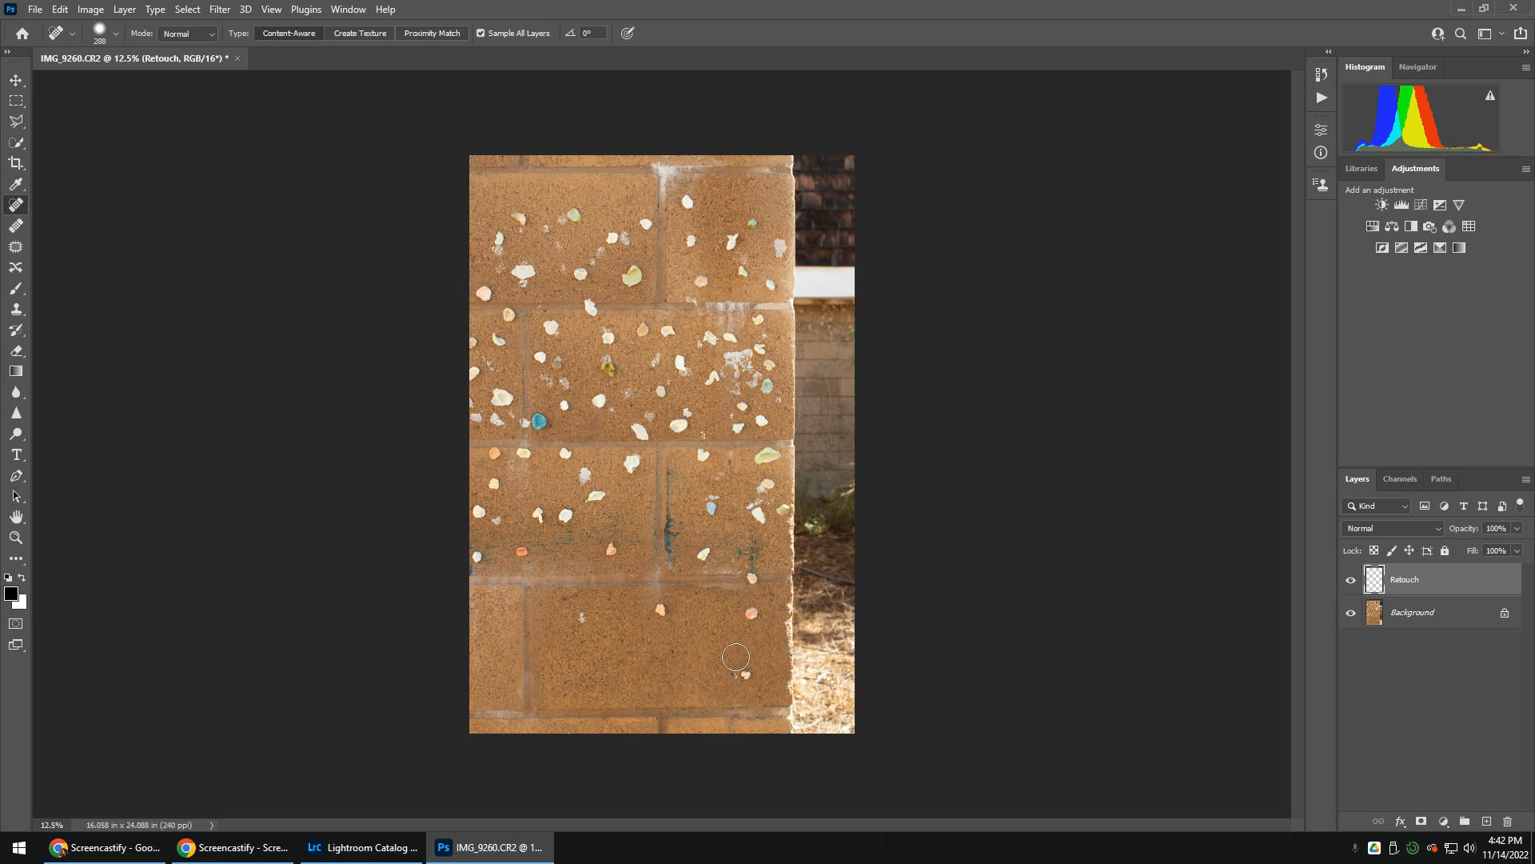
Reduce the brush size and heal away the shells and chips on the lowest large block, sampling all layers
{"action": "key", "text": "bracketleft"}
{"action": "key", "text": "bracketleft"}
{"action": "key", "text": "bracketleft"}
{"action": "left_click_drag", "start_coordinate": [747, 674], "coordinate": [734, 675]}
{"action": "left_click", "coordinate": [480, 33]}
{"action": "left_click_drag", "start_coordinate": [580, 612], "coordinate": [665, 612]}
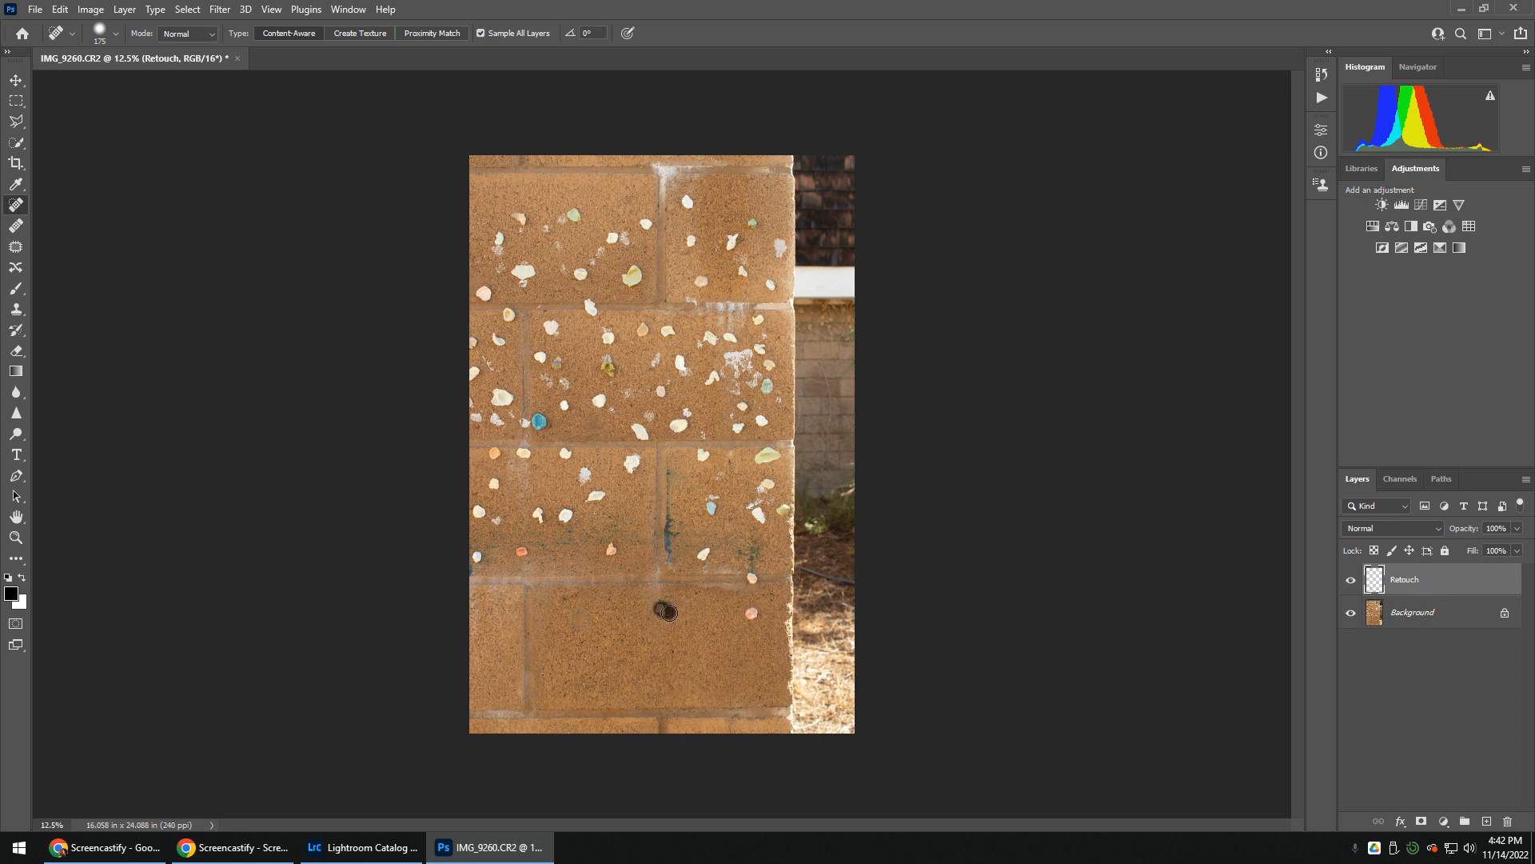
{"action": "left_click_drag", "start_coordinate": [762, 612], "coordinate": [738, 614]}
{"action": "left_click", "coordinate": [754, 612]}
Try healing the pink shell and the round white shell on the block above with the soft brush, then undo it
{"action": "key", "text": "ctrl+plus"}
{"action": "key", "text": "ctrl+plus"}
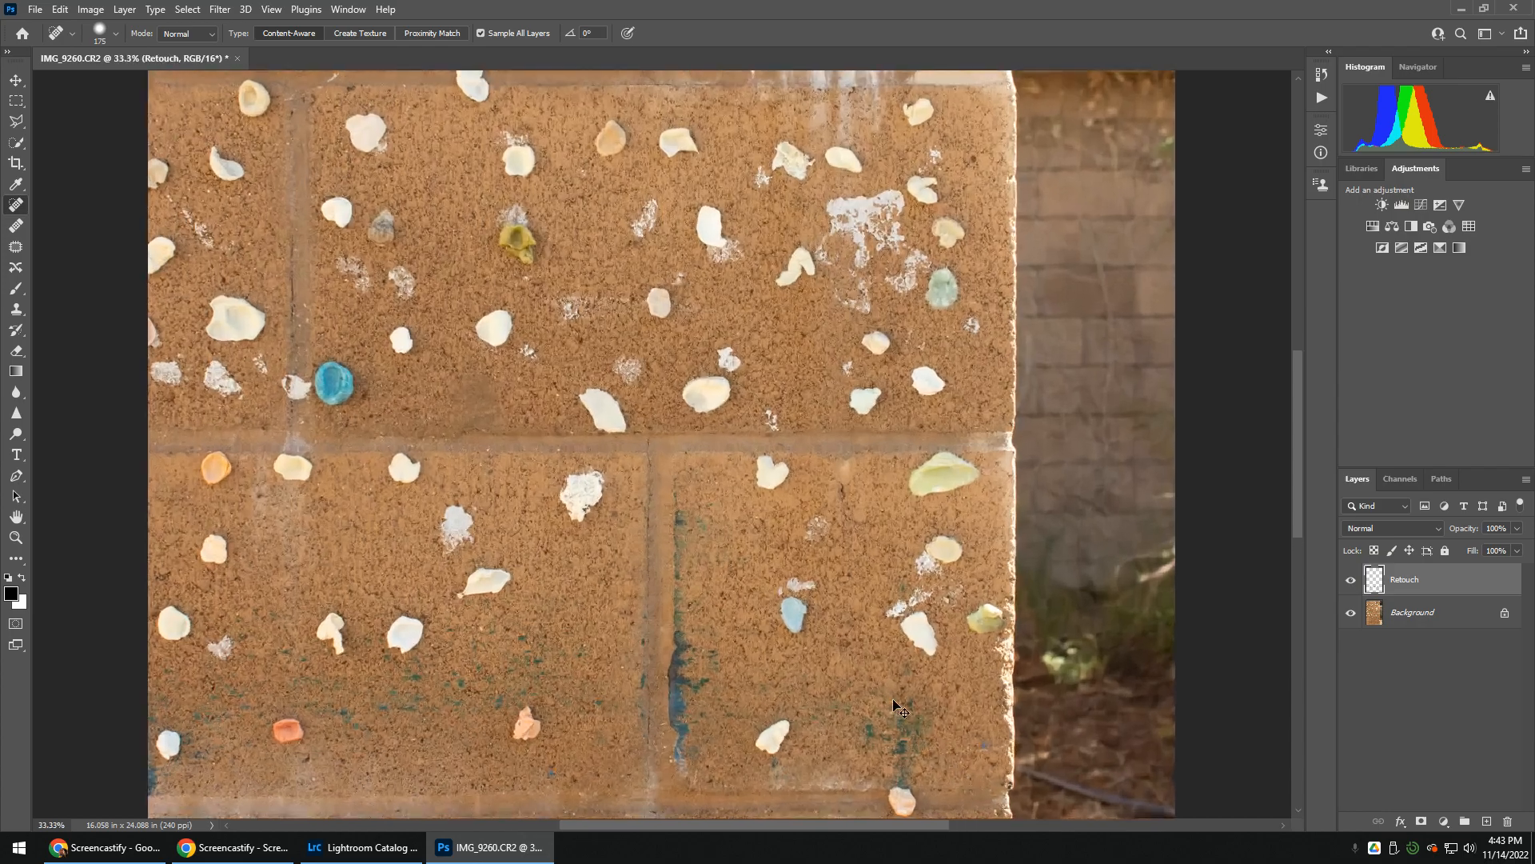
{"action": "key", "text": "ctrl+plus"}
{"action": "left_click_drag", "start_coordinate": [464, 676], "coordinate": [610, 125]}
{"action": "left_click_drag", "start_coordinate": [805, 781], "coordinate": [696, 807]}
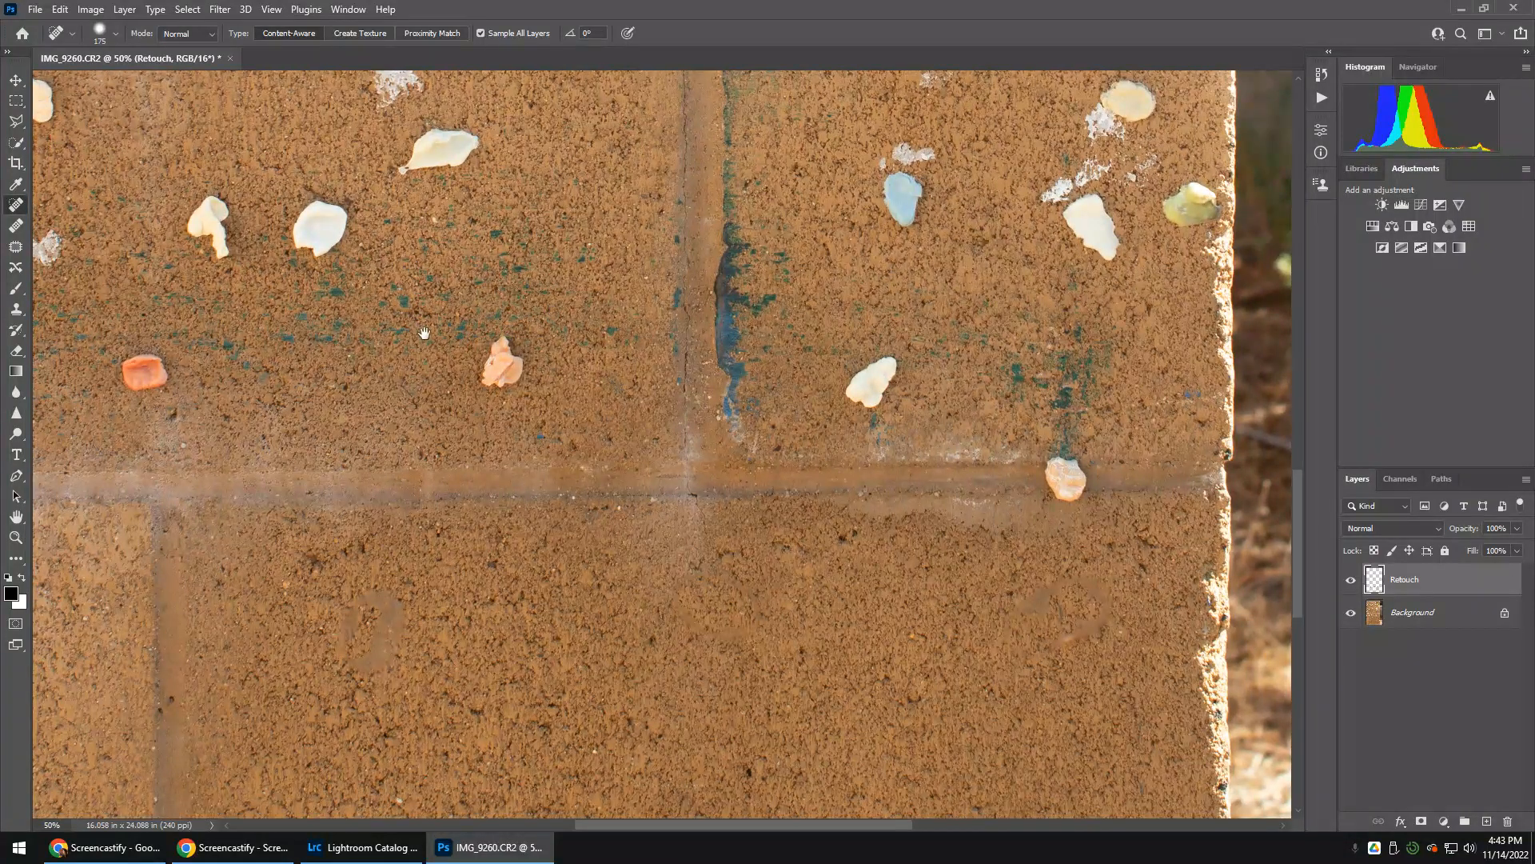
{"action": "mouse_move", "coordinate": [402, 309]}
{"action": "left_mouse_down"}
{"action": "mouse_move", "coordinate": [702, 540]}
{"action": "mouse_move", "coordinate": [521, 445]}
{"action": "mouse_move", "coordinate": [419, 503]}
{"action": "mouse_move", "coordinate": [449, 532]}
{"action": "mouse_move", "coordinate": [521, 498]}
{"action": "left_mouse_up"}
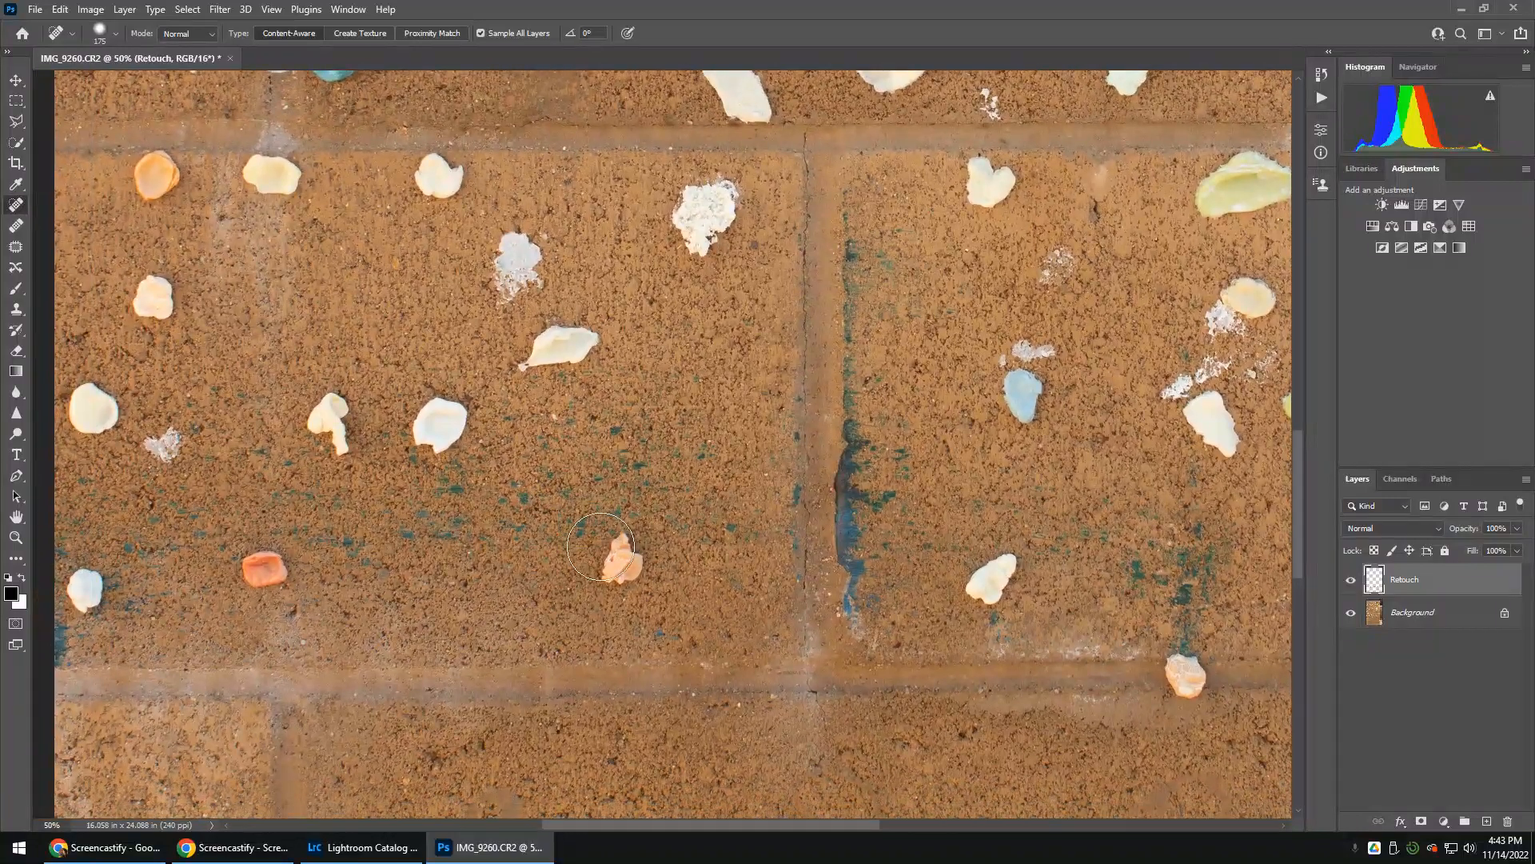
{"action": "left_click", "coordinate": [626, 558]}
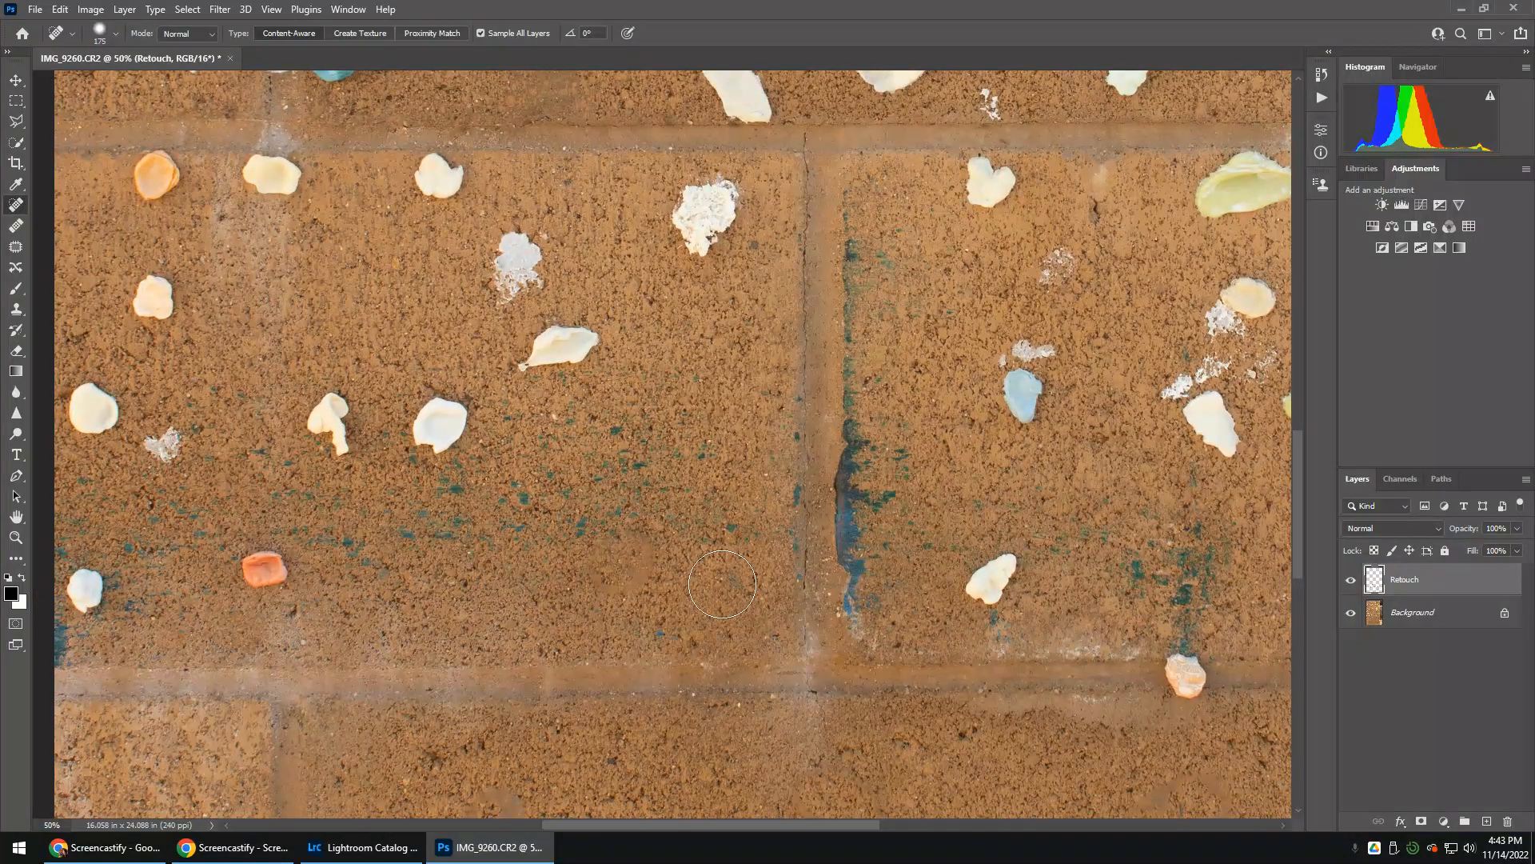
{"action": "left_click", "coordinate": [439, 425]}
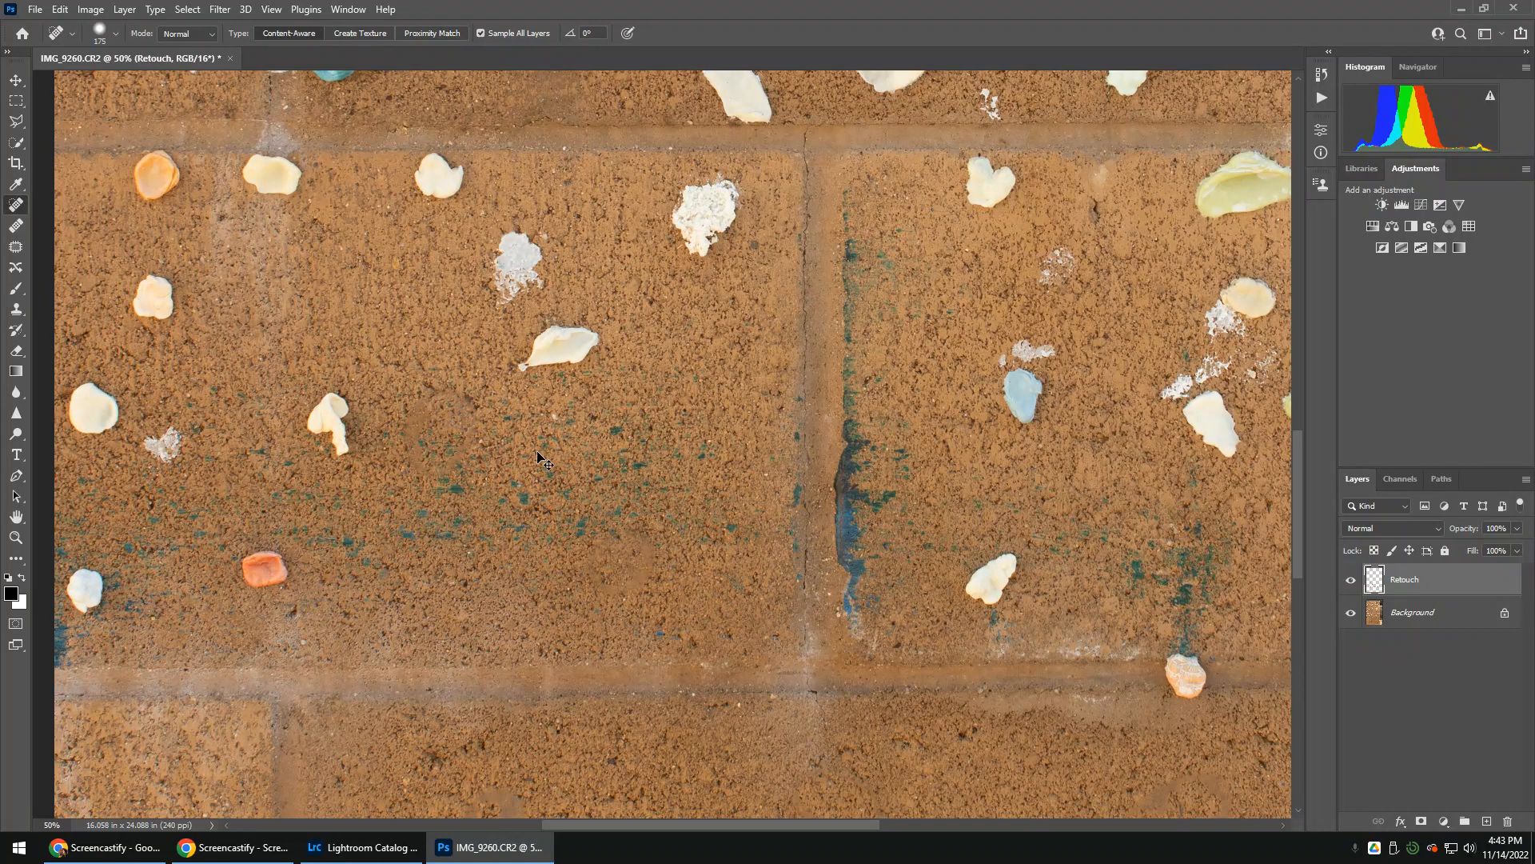
{"action": "key", "text": "ctrl+z"}
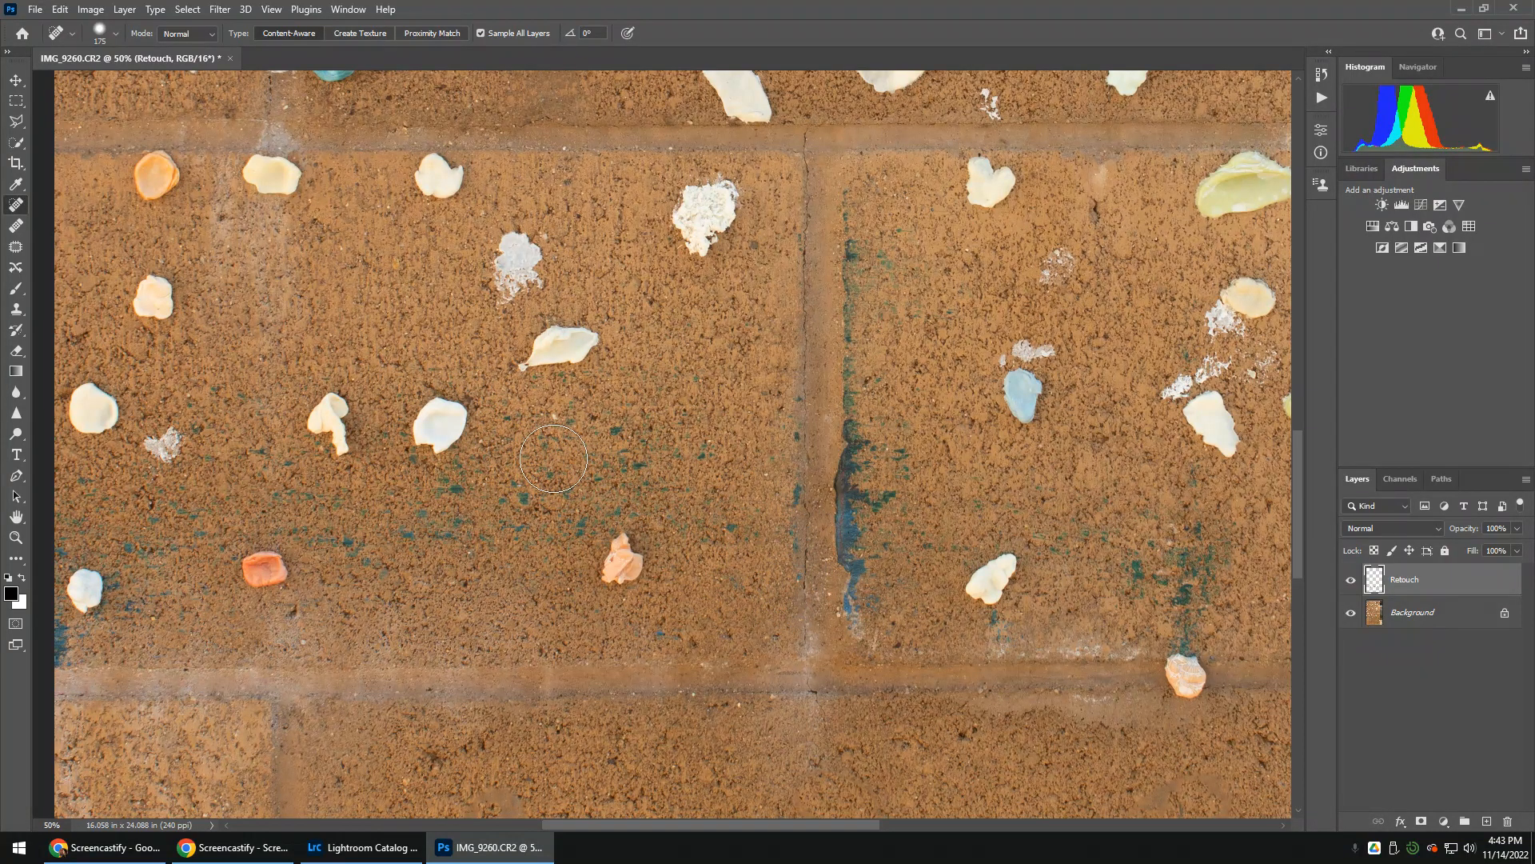
Raise the healing brush's hardness and heal away the round white shell above the green paint specks
{"action": "right_click", "coordinate": [553, 458]}
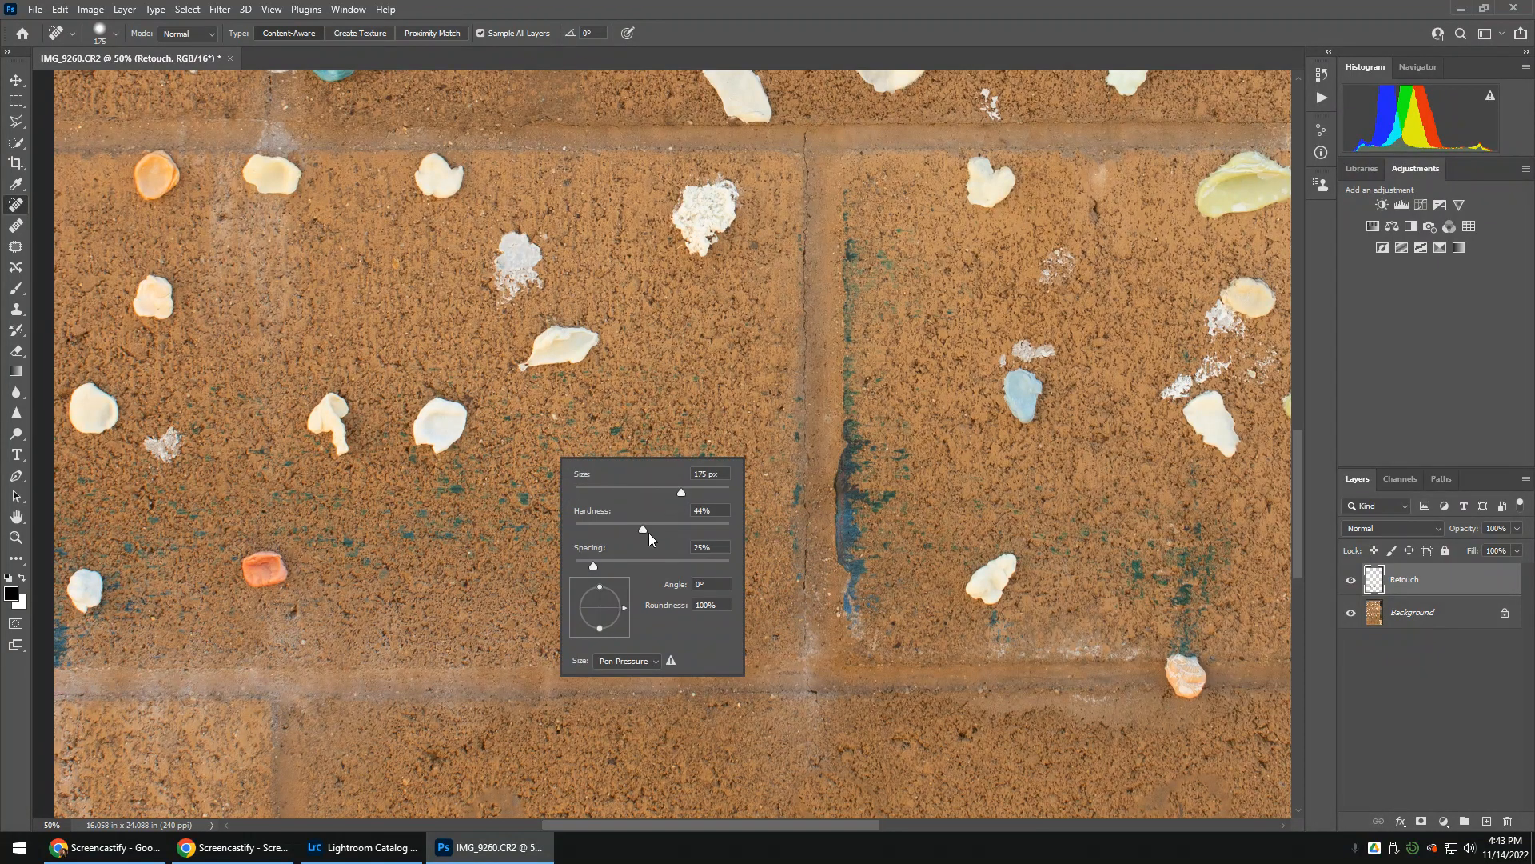
{"action": "left_click_drag", "start_coordinate": [649, 530], "coordinate": [714, 531]}
{"action": "left_click_drag", "start_coordinate": [453, 416], "coordinate": [431, 435]}
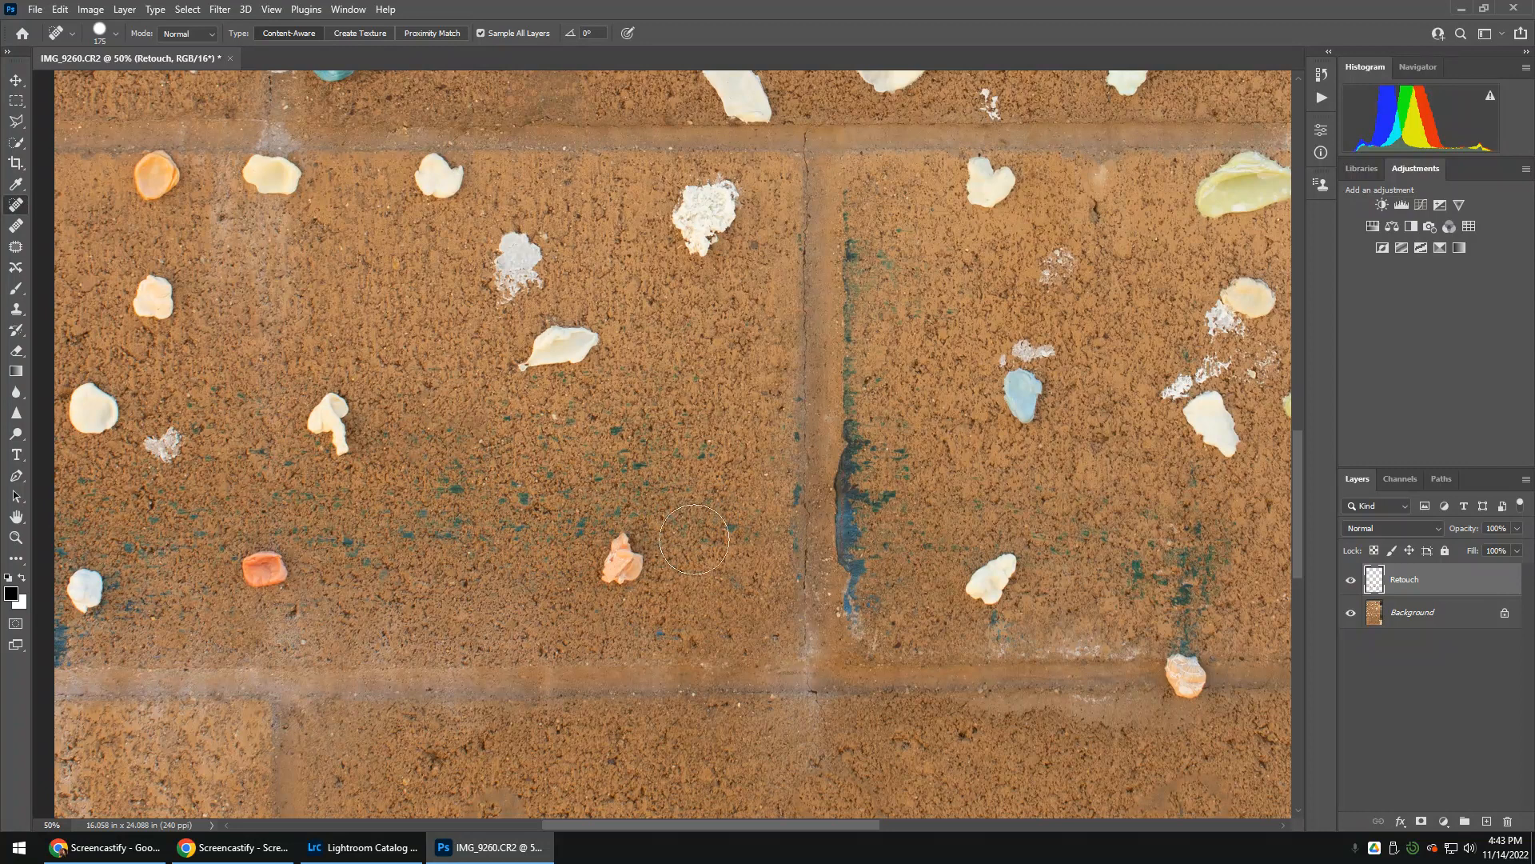
Try healing the pink shell with the harder brush, at 175 px and again at 150 px, undoing each attempt
{"action": "left_click_drag", "start_coordinate": [623, 557], "coordinate": [612, 565]}
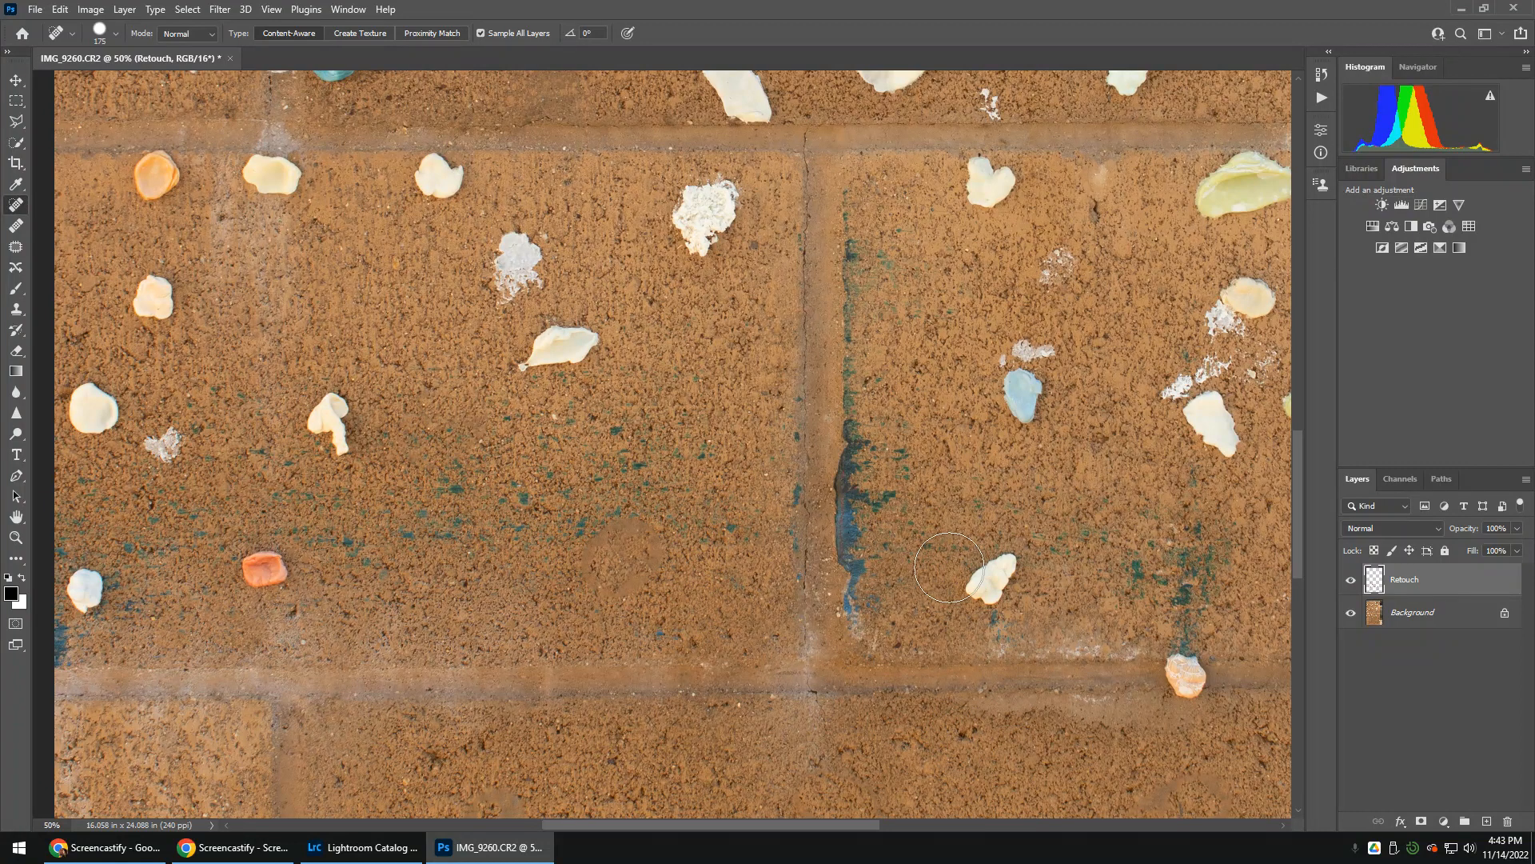
{"action": "key", "text": "ctrl+z"}
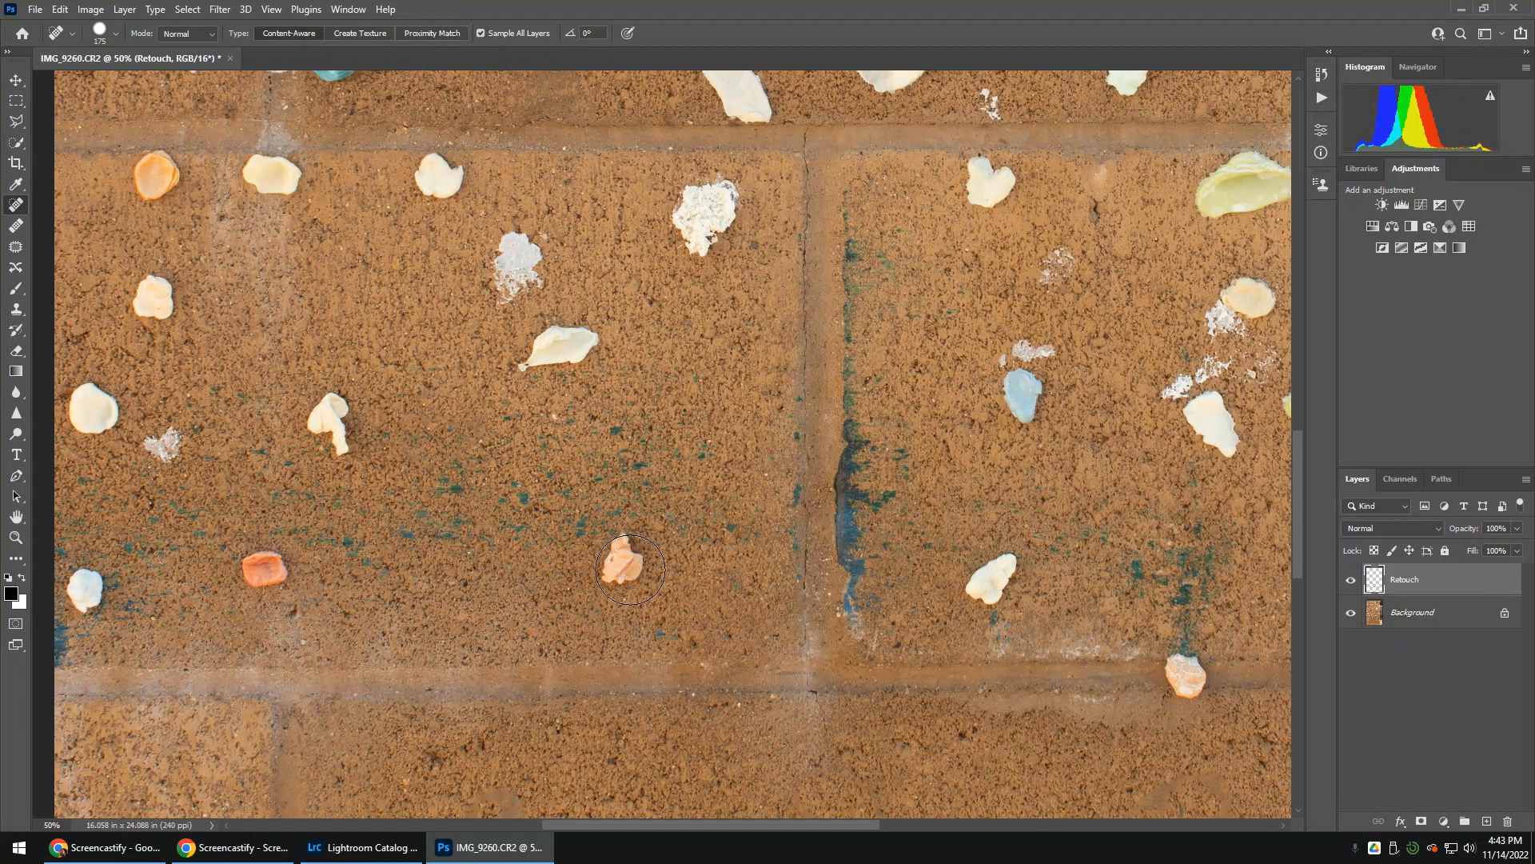
{"action": "key", "text": "bracketleft"}
{"action": "left_click_drag", "start_coordinate": [618, 558], "coordinate": [617, 560]}
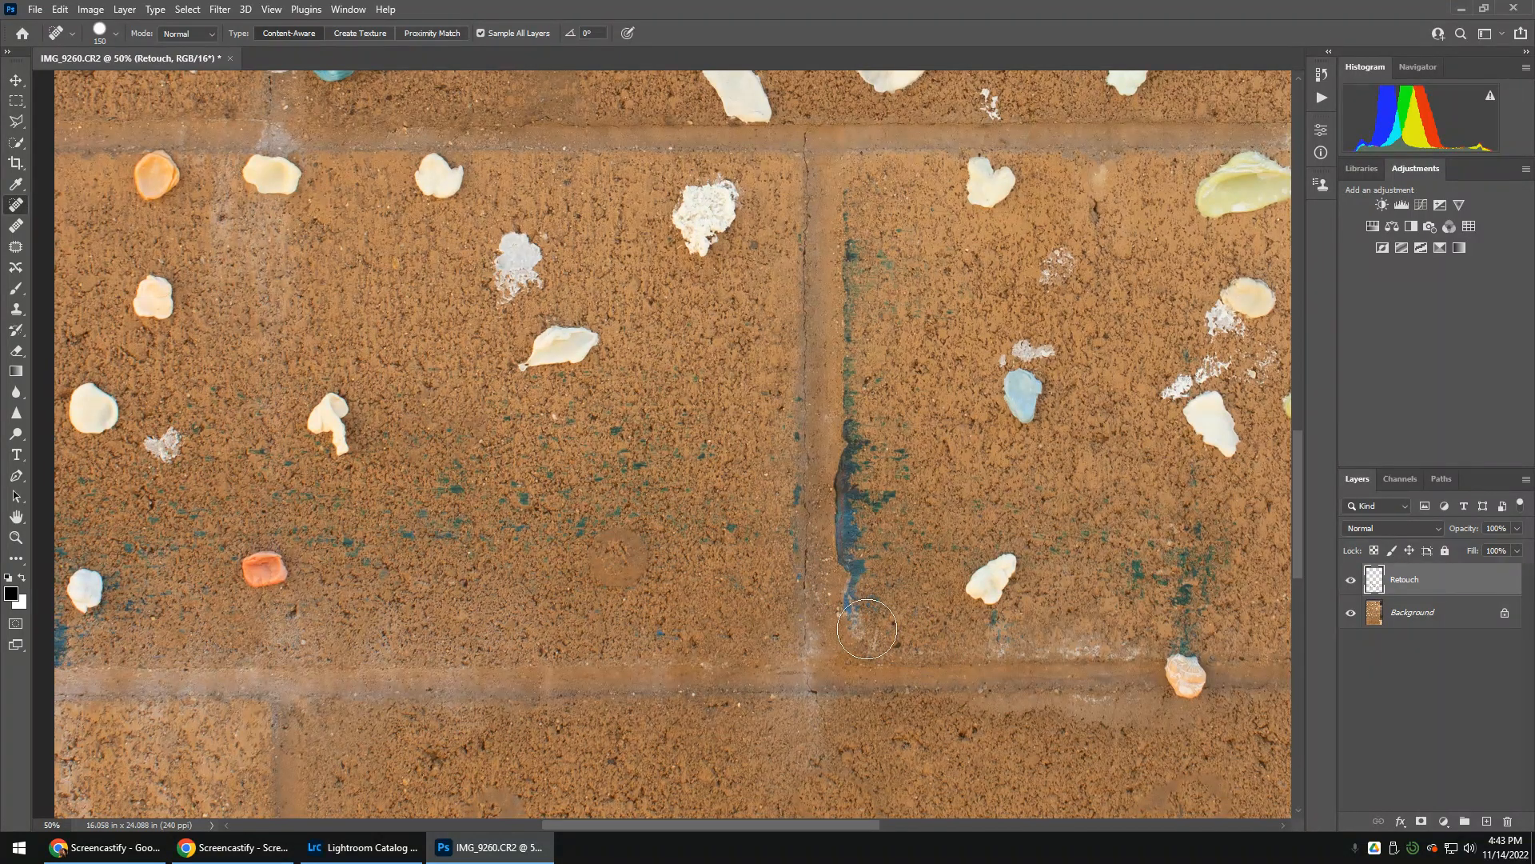
{"action": "key", "text": "ctrl+z"}
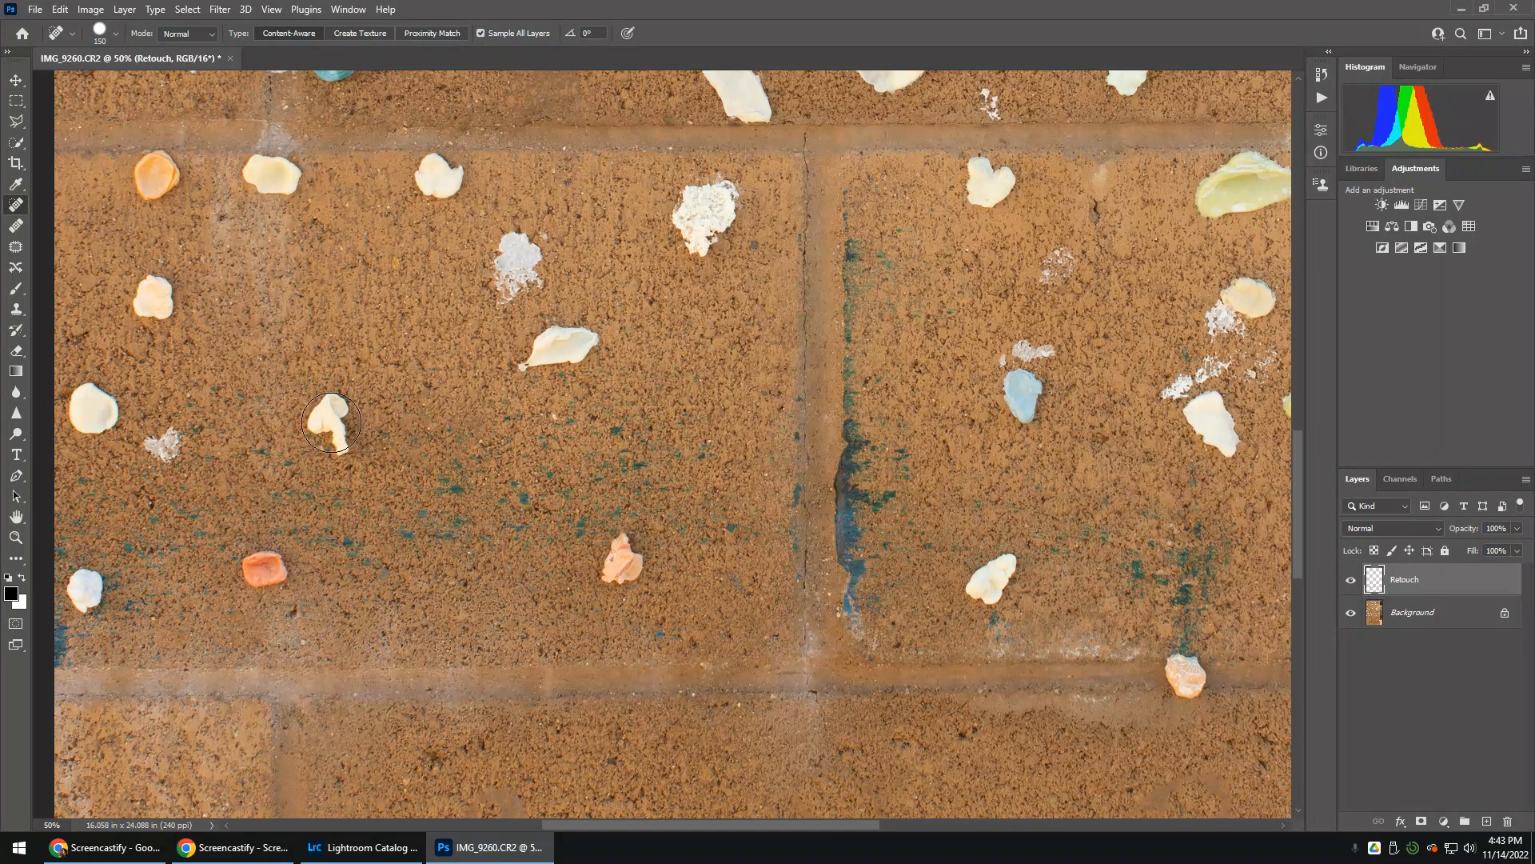
Heal away the club-shaped shell, the pale residue patch and the elongated white shell, and undo a try on the crusty white chunk
{"action": "left_click_drag", "start_coordinate": [331, 422], "coordinate": [336, 447]}
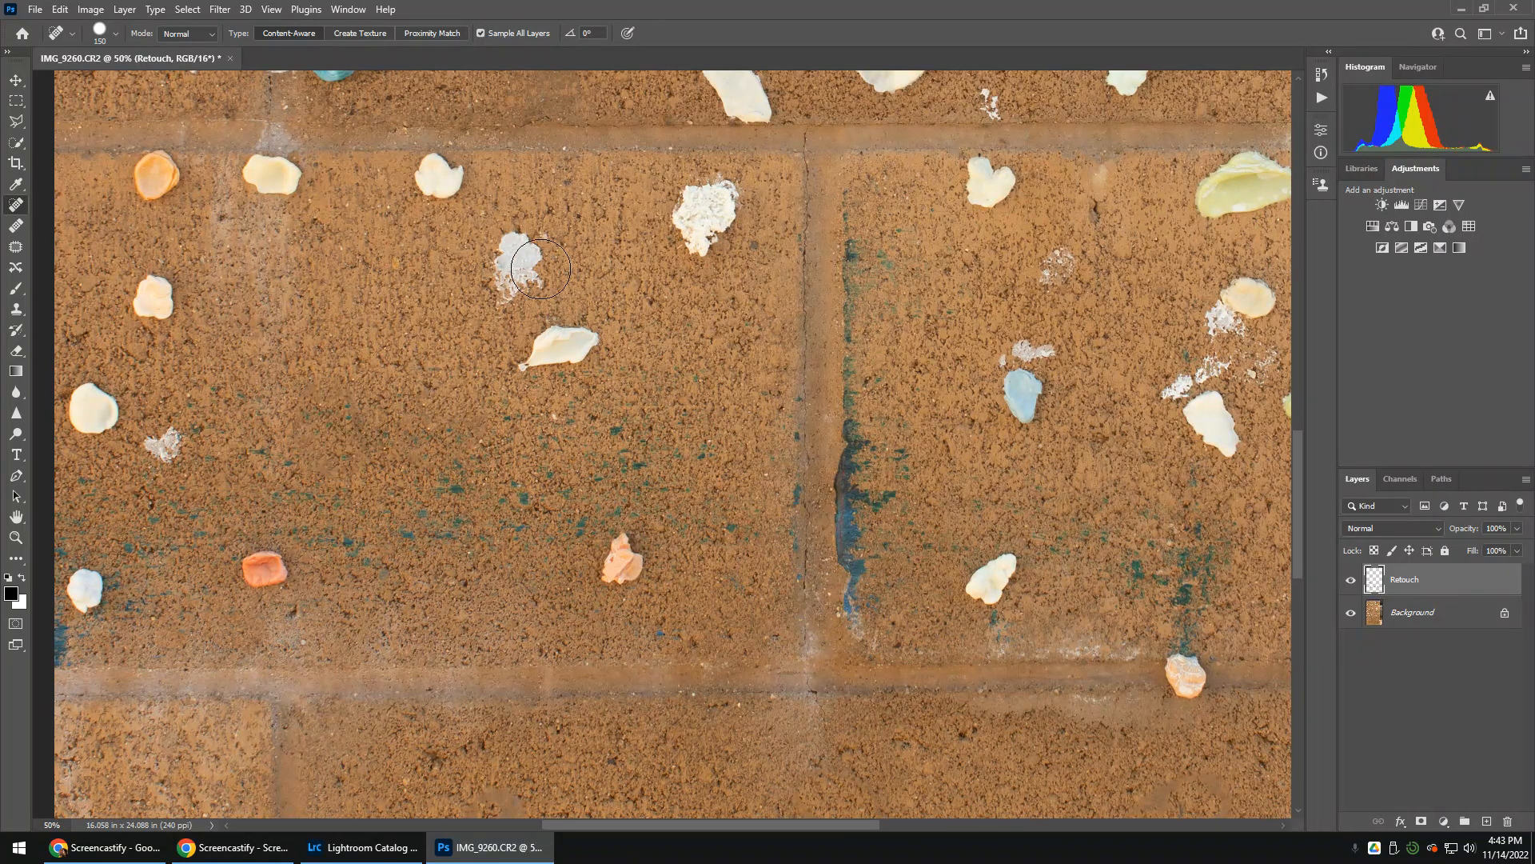
{"action": "mouse_move", "coordinate": [541, 269]}
{"action": "left_mouse_down"}
{"action": "mouse_move", "coordinate": [509, 258]}
{"action": "mouse_move", "coordinate": [520, 290]}
{"action": "left_mouse_up"}
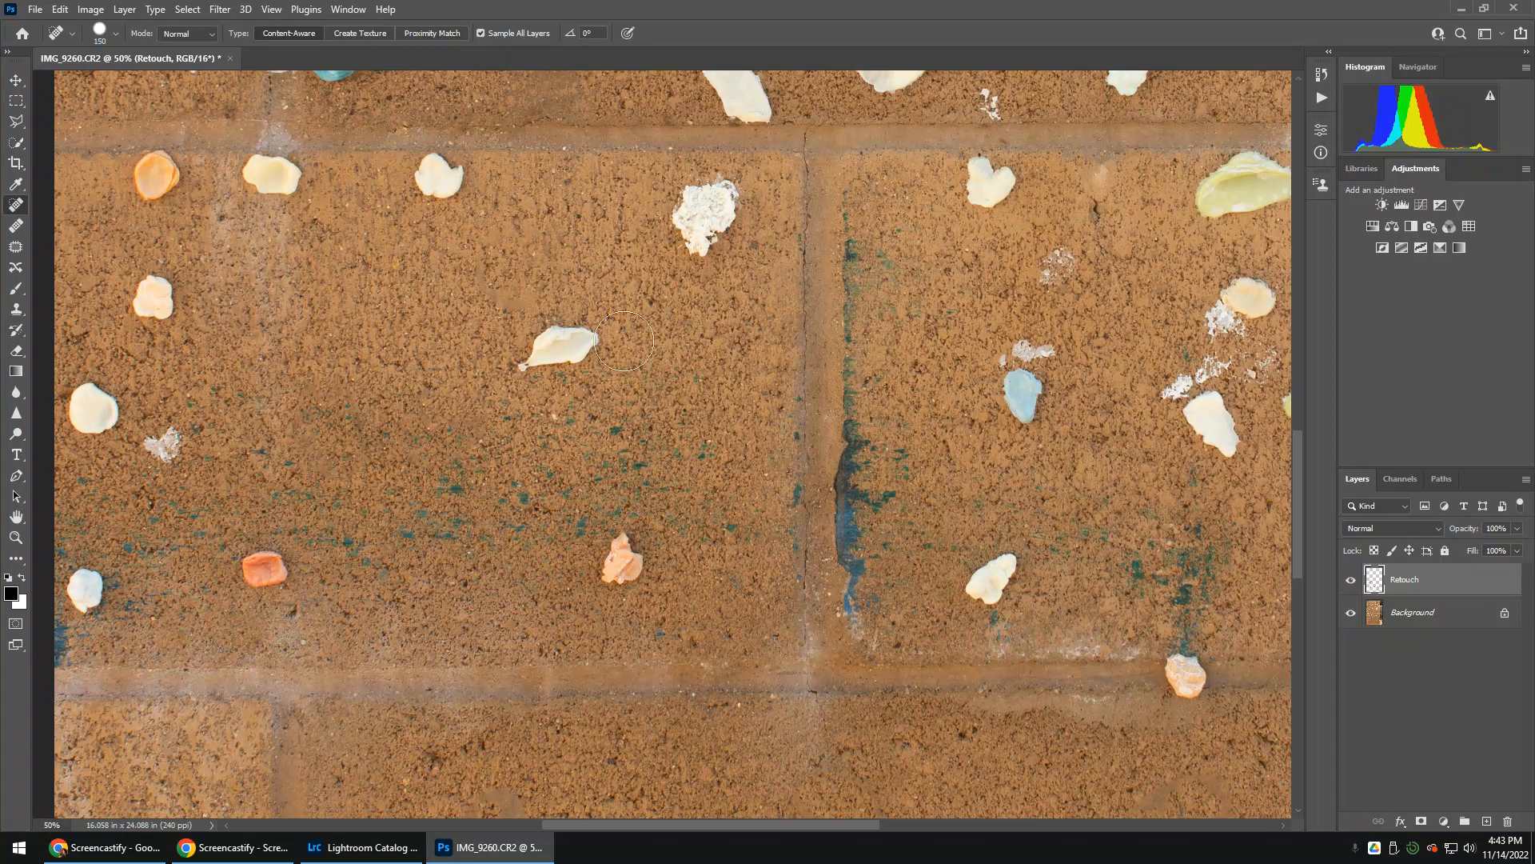
{"action": "left_click_drag", "start_coordinate": [624, 342], "coordinate": [516, 352]}
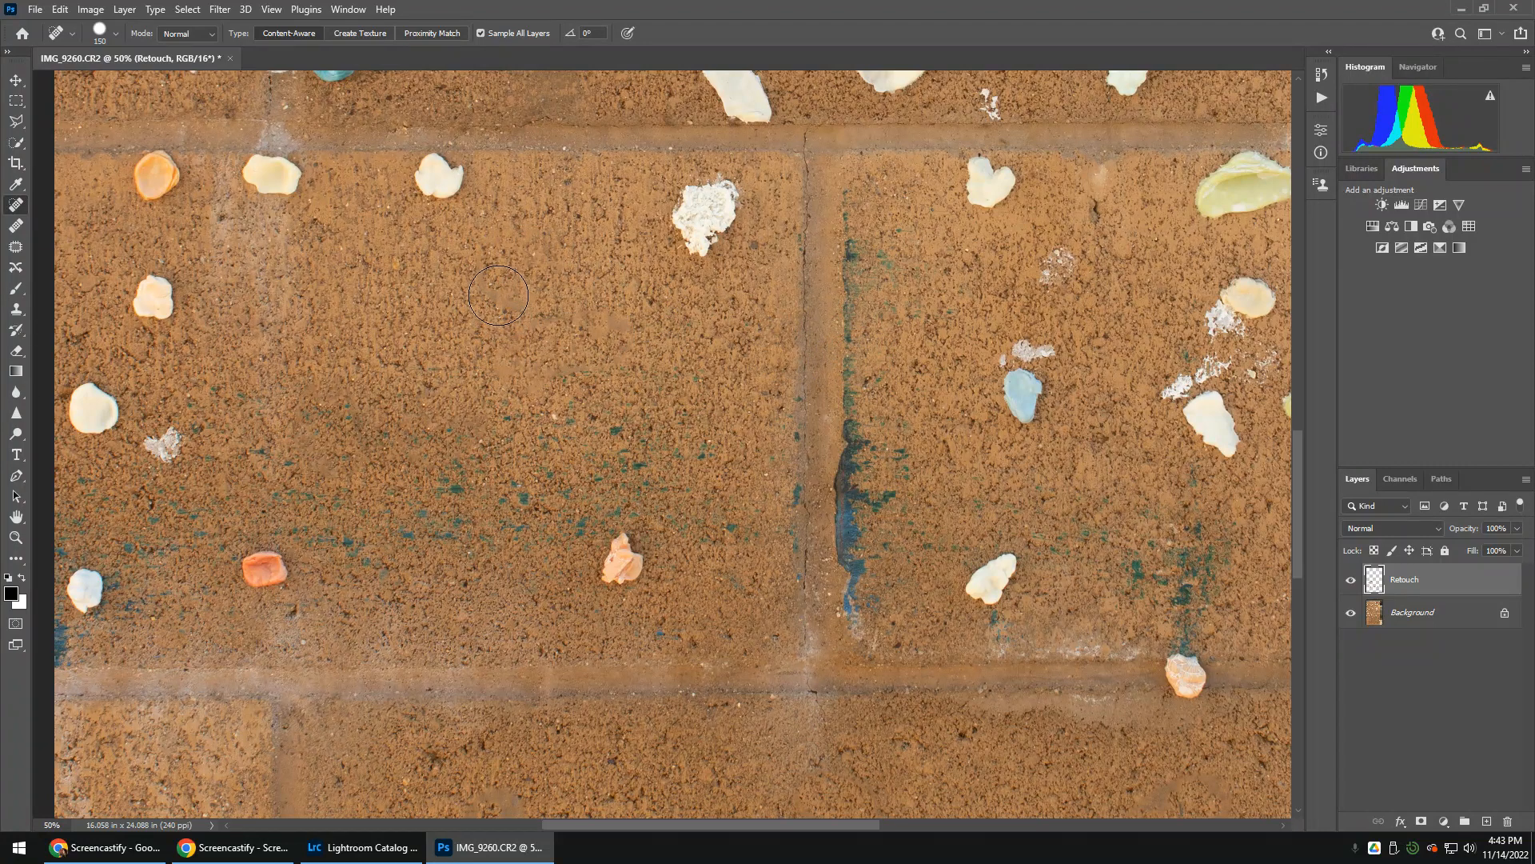
{"action": "left_click", "coordinate": [498, 295]}
{"action": "left_click_drag", "start_coordinate": [712, 208], "coordinate": [702, 240]}
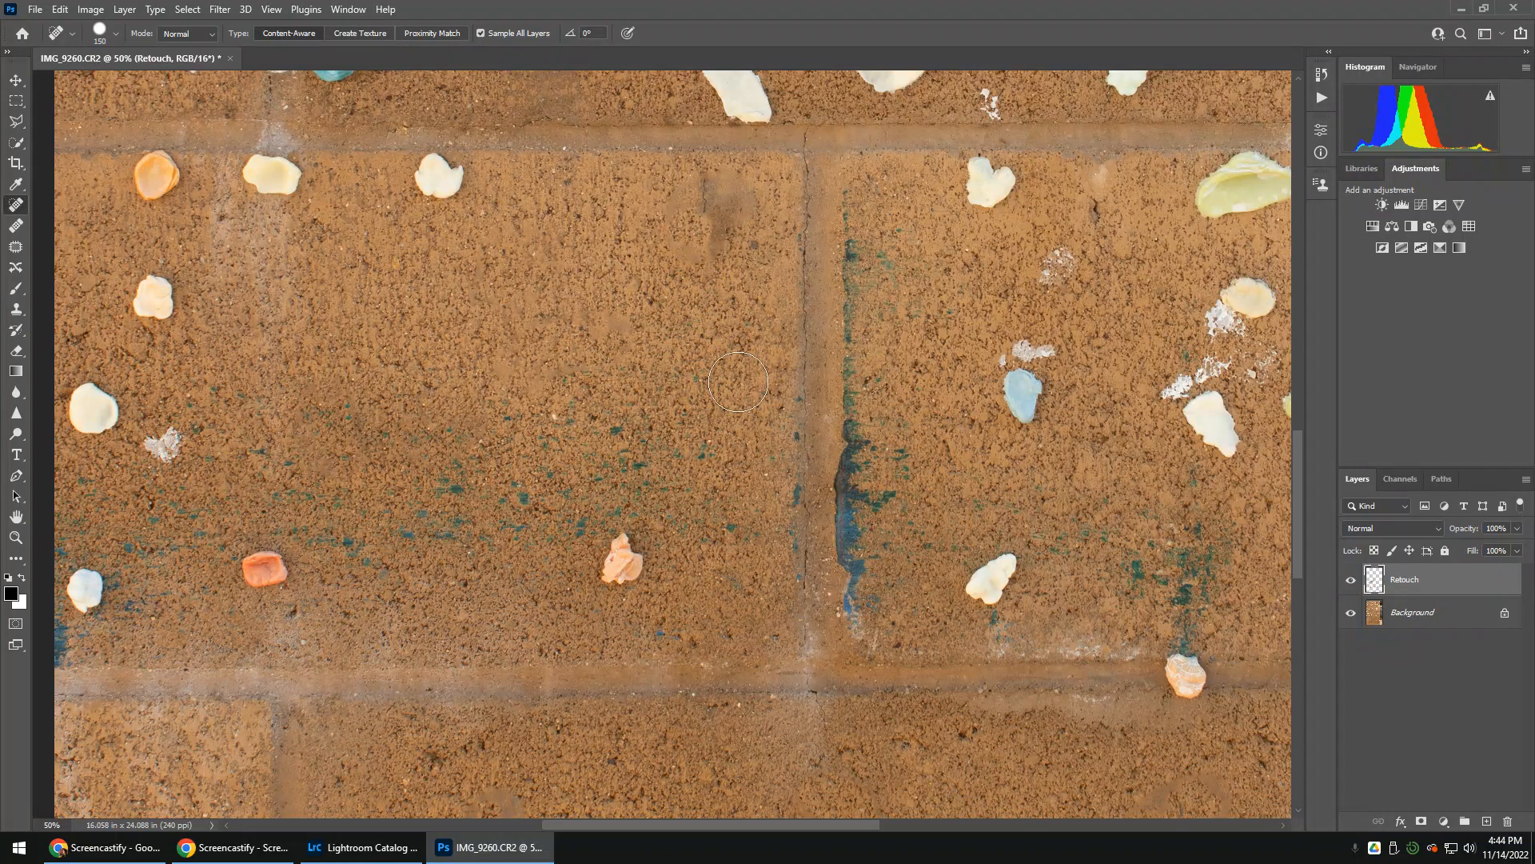
{"action": "key", "text": "ctrl+z"}
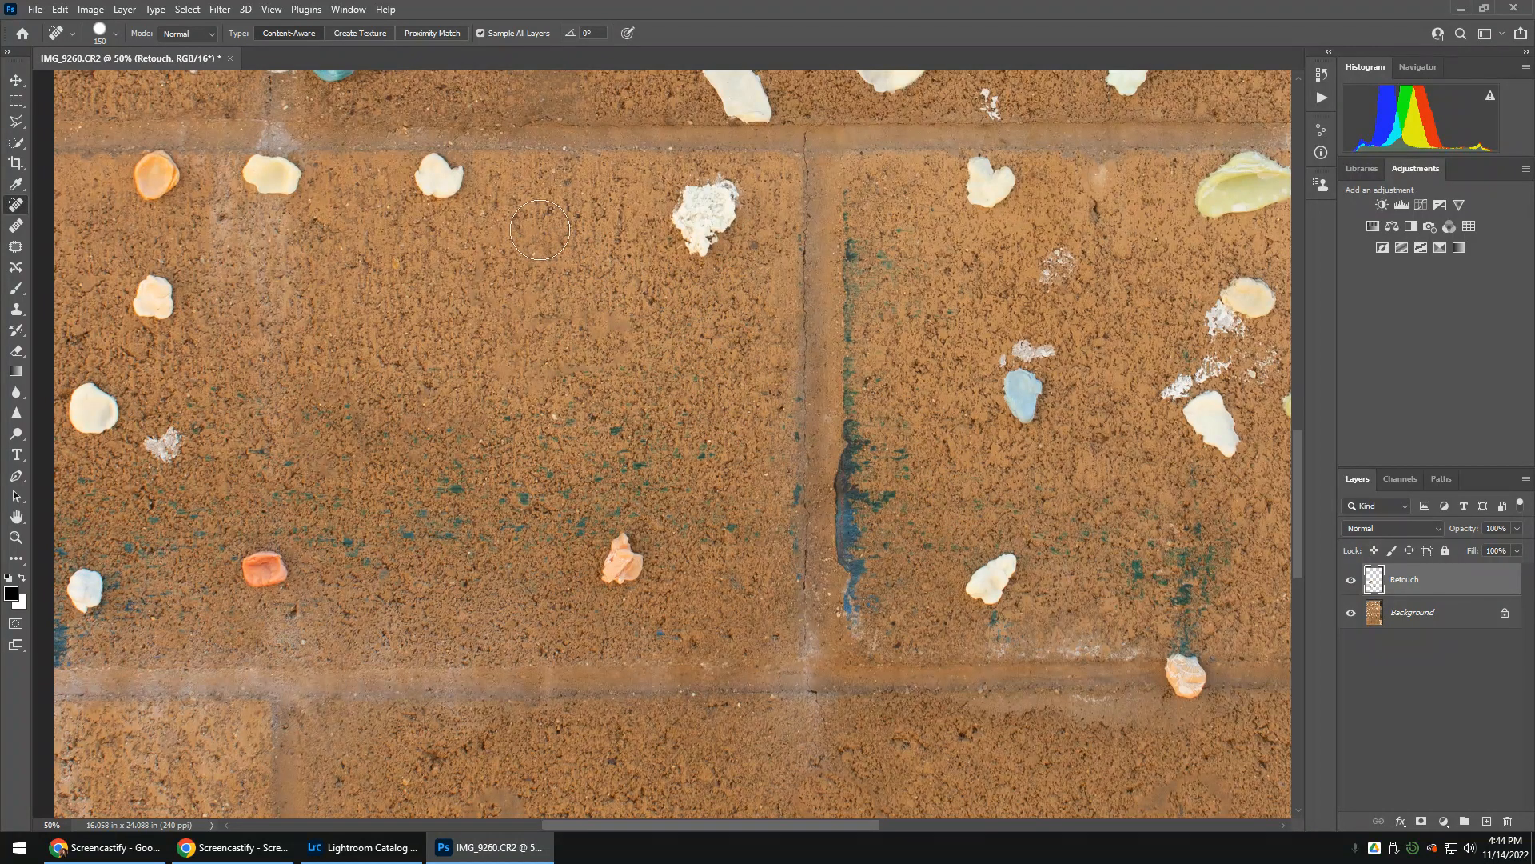
Heal away the two cream shells just under the upper mortar line and the pale one below the orange shell
{"action": "left_click_drag", "start_coordinate": [448, 182], "coordinate": [448, 184]}
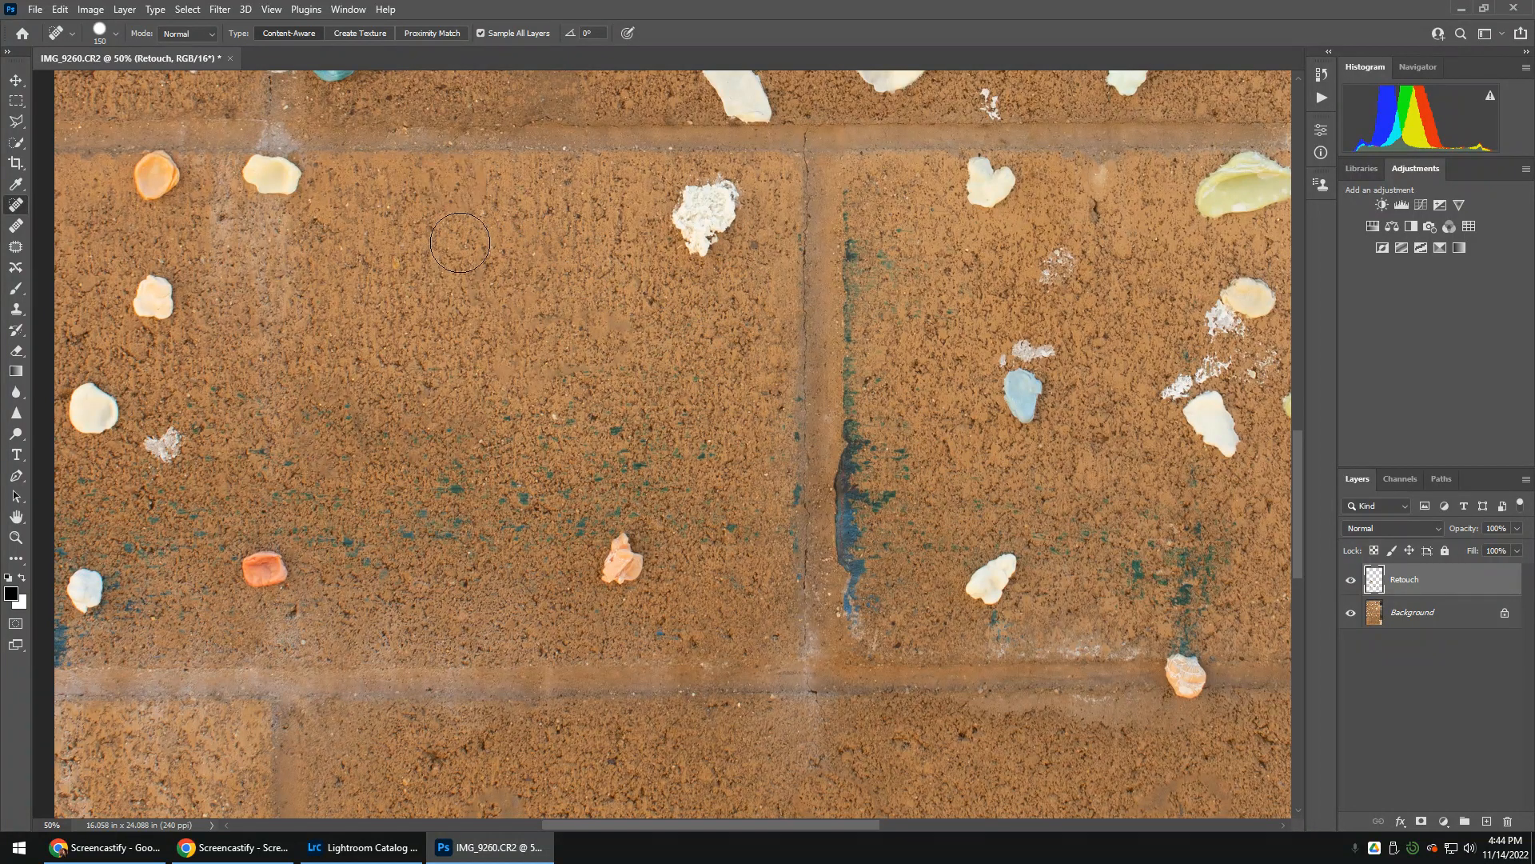
{"action": "left_click_drag", "start_coordinate": [312, 189], "coordinate": [255, 181]}
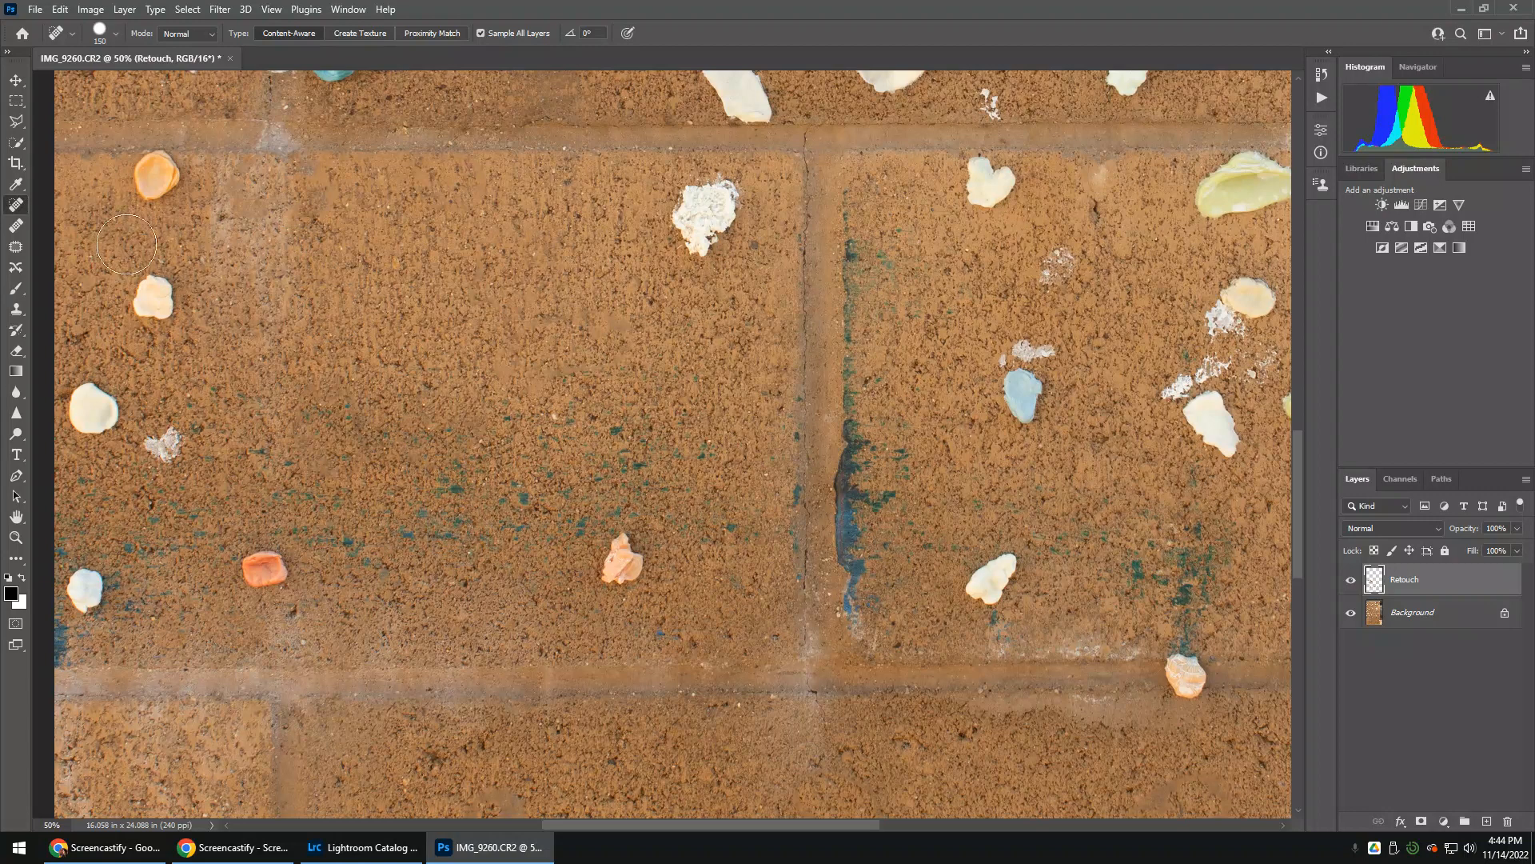
{"action": "left_click_drag", "start_coordinate": [138, 270], "coordinate": [156, 313]}
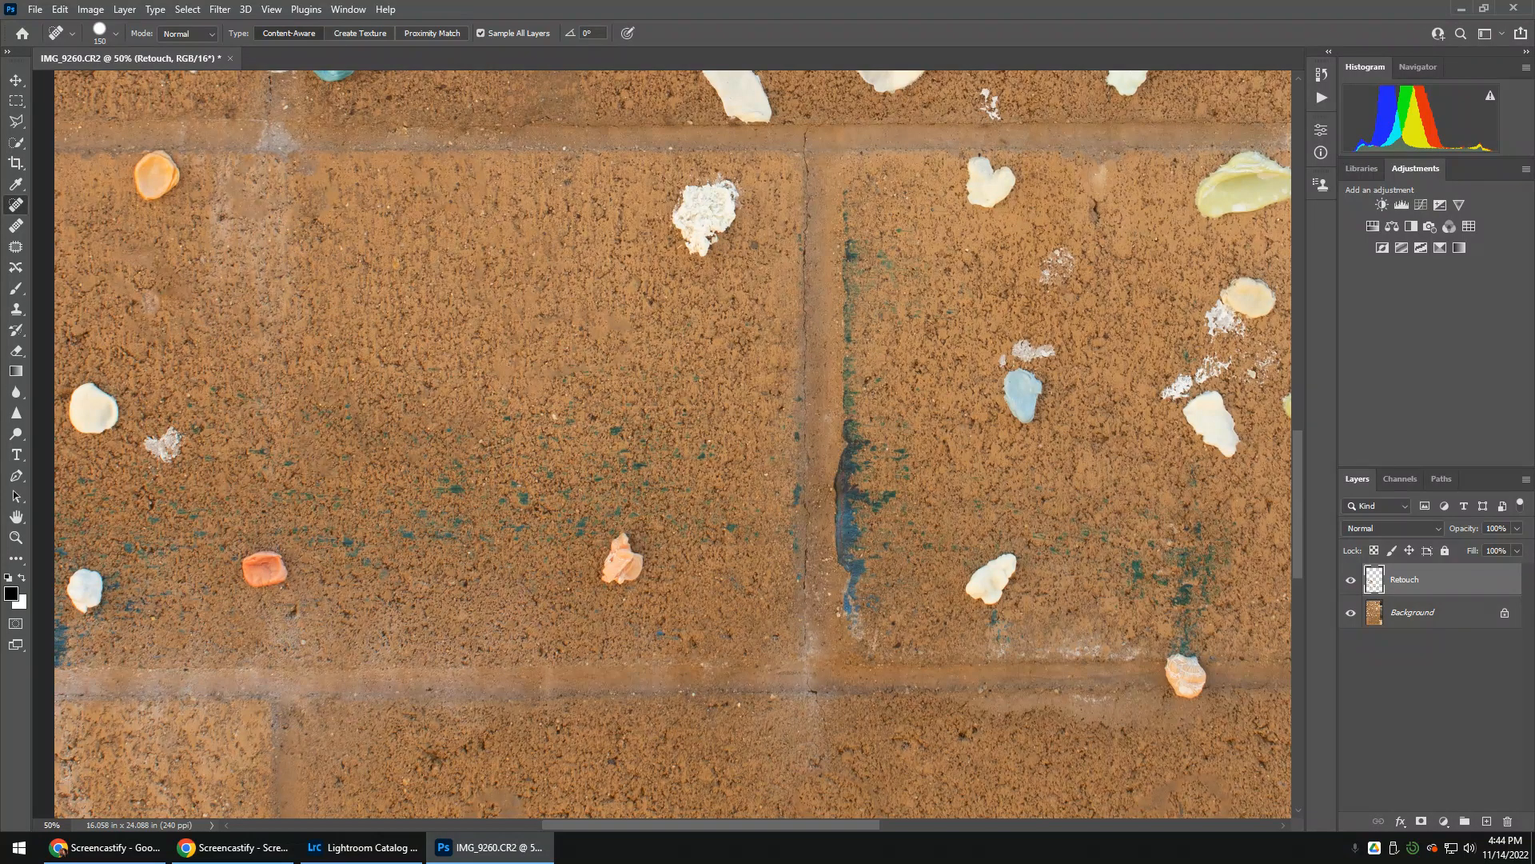
Try spot-healing the yellow-green shell at the outer edge of the block, and undo the stroke
{"action": "left_click", "coordinate": [15, 228]}
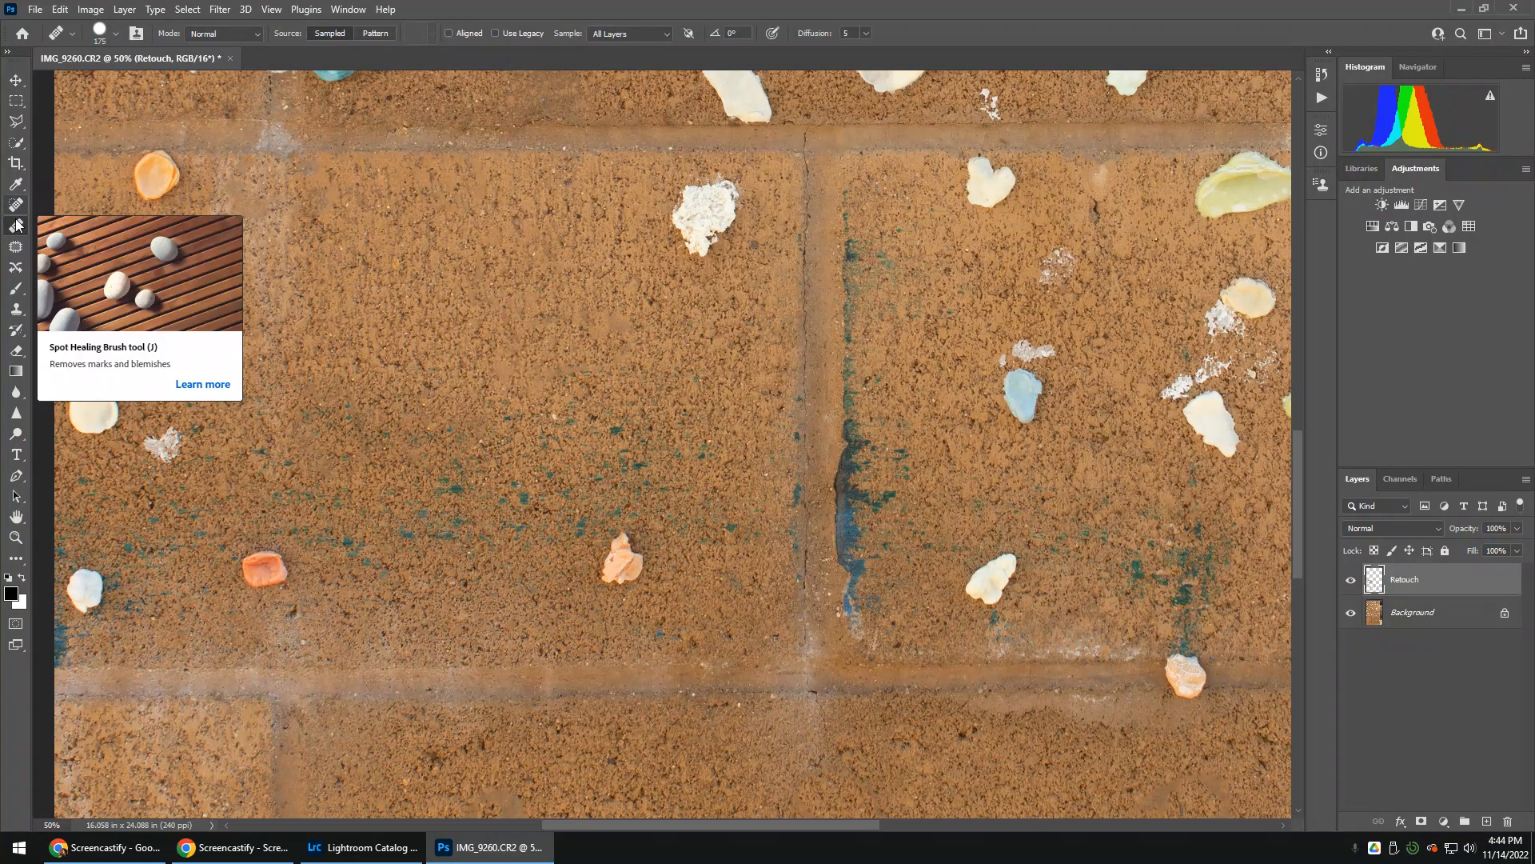
{"action": "left_click", "coordinate": [23, 313]}
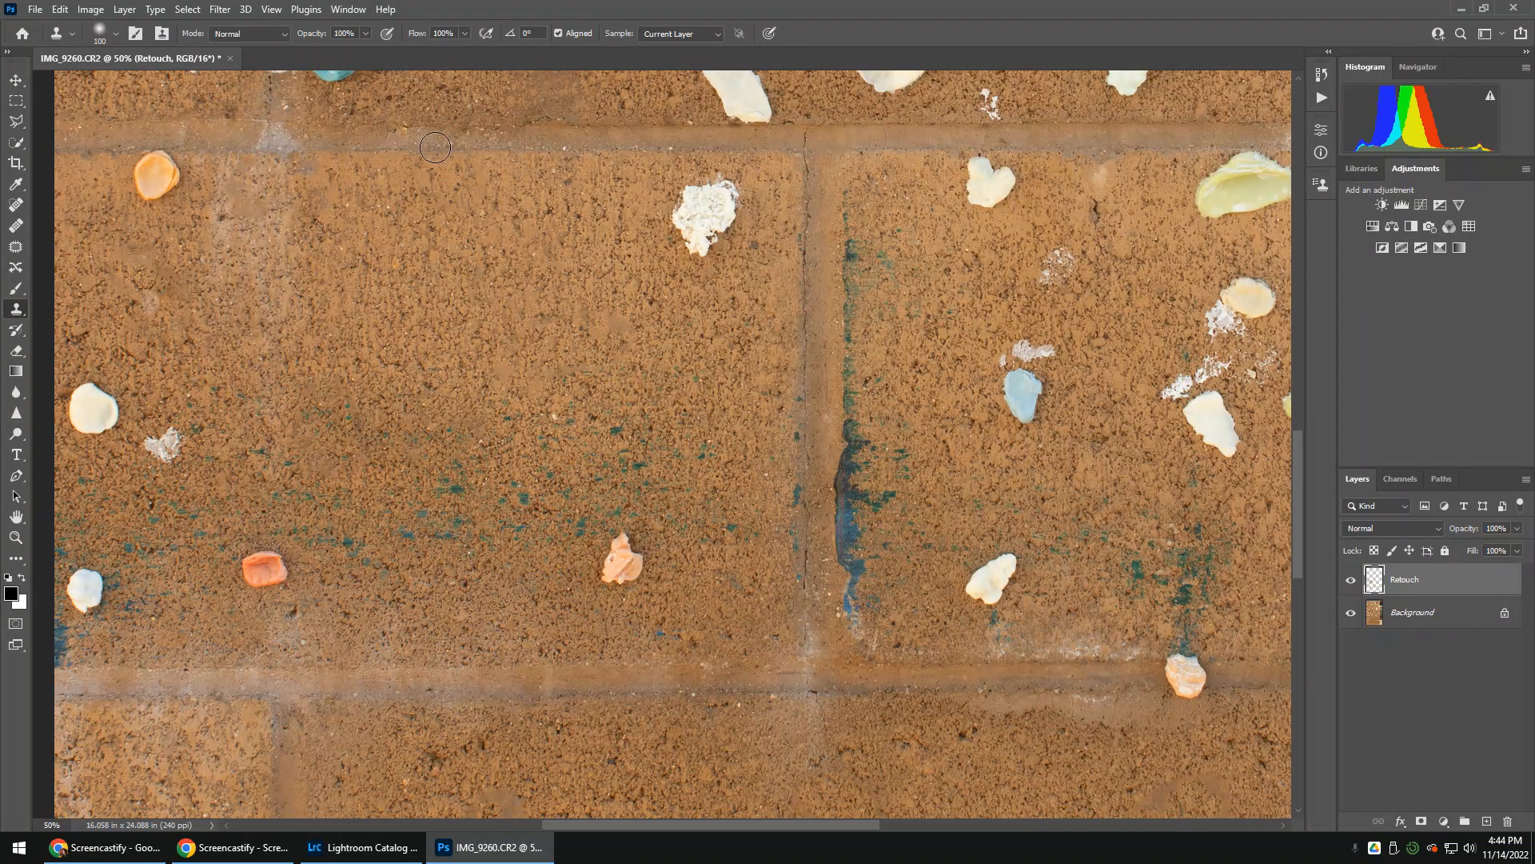
{"action": "left_click_drag", "start_coordinate": [884, 203], "coordinate": [460, 271]}
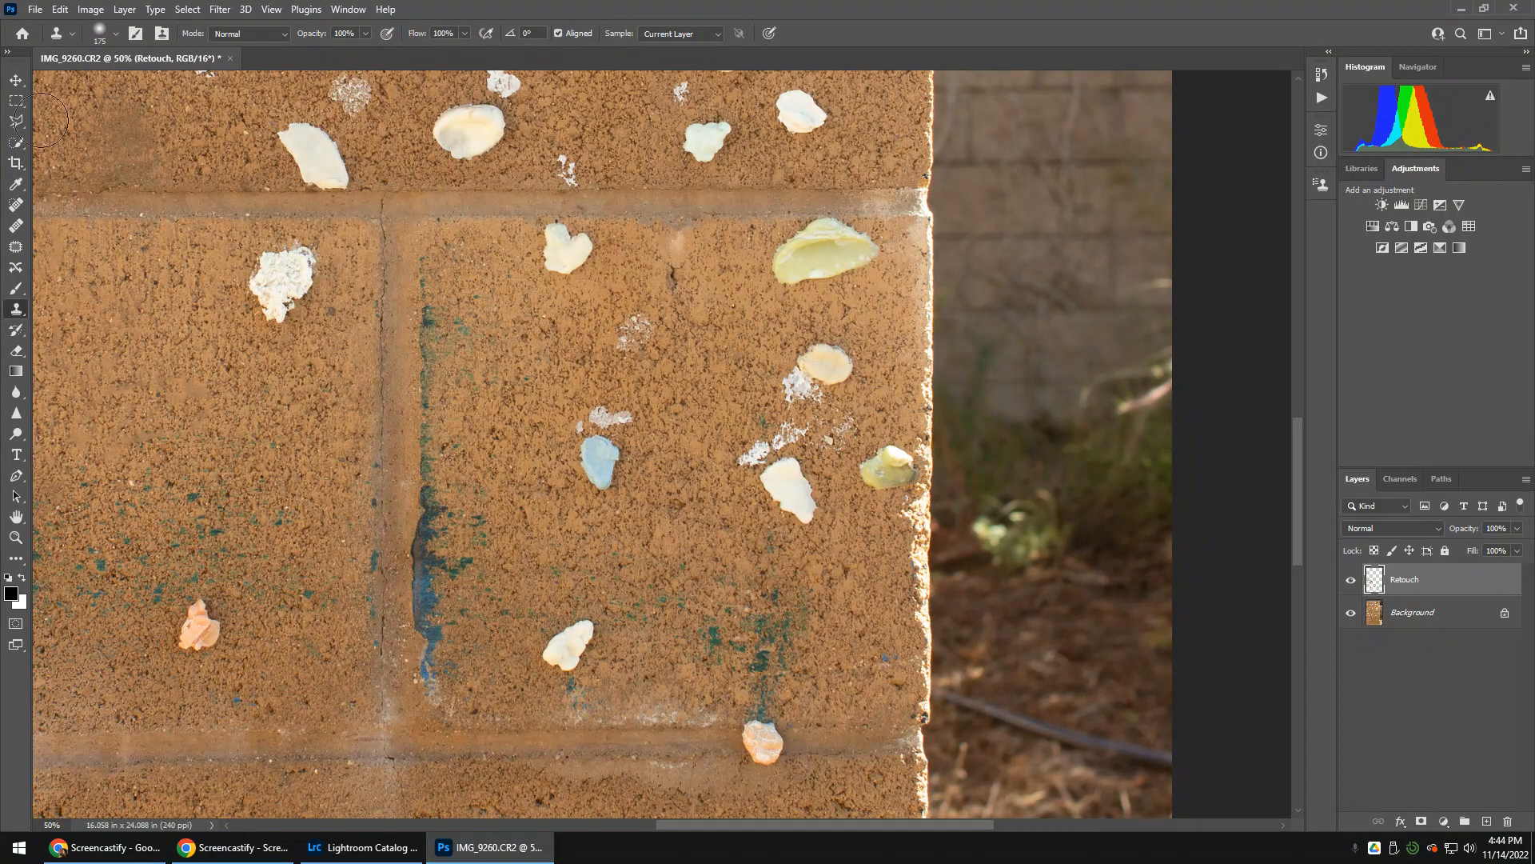
{"action": "left_click", "coordinate": [24, 207]}
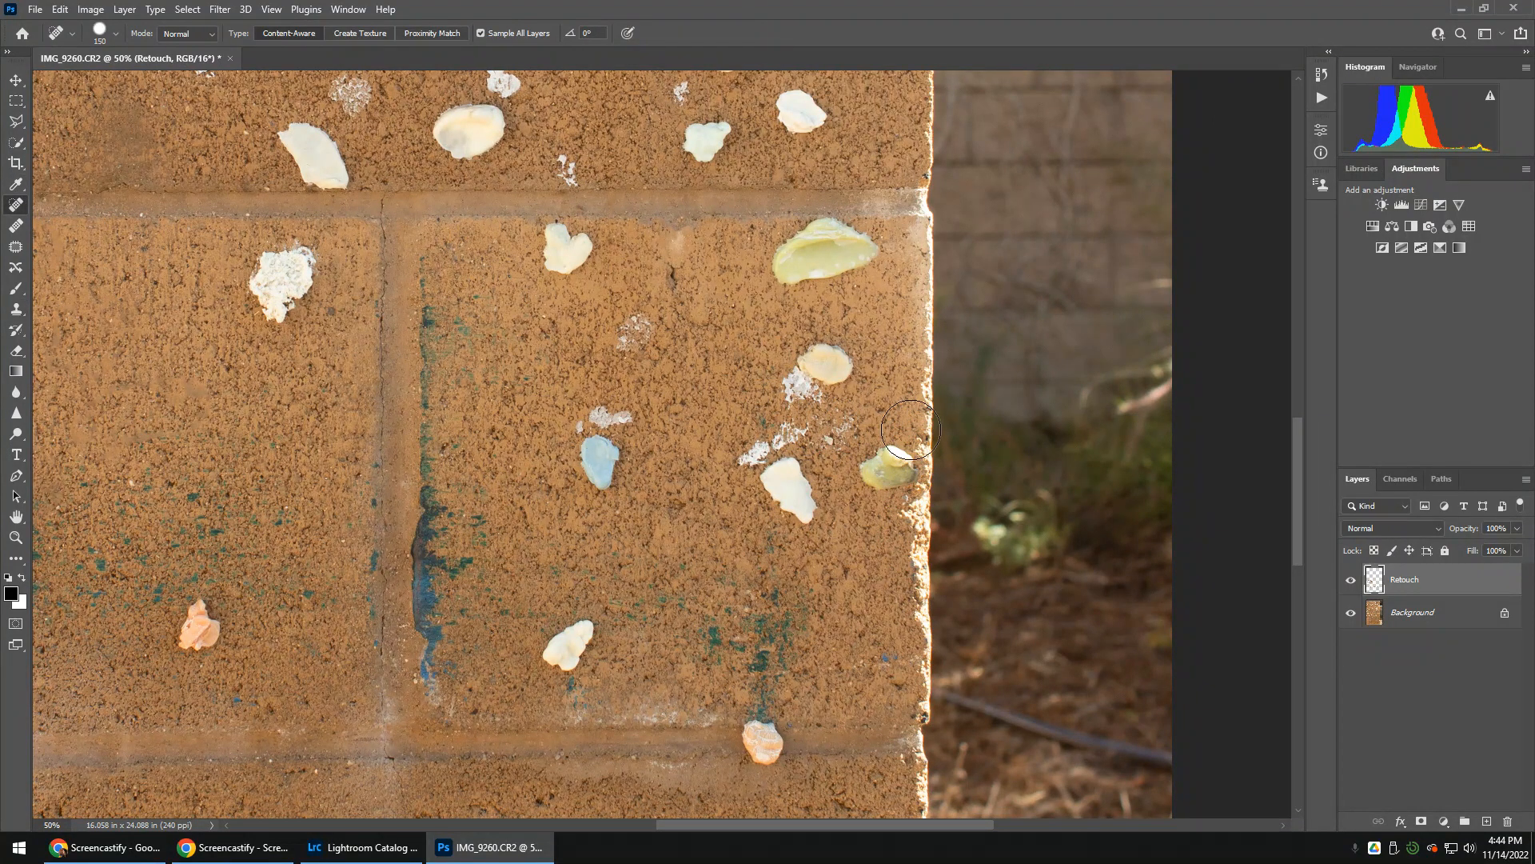
{"action": "left_click_drag", "start_coordinate": [912, 432], "coordinate": [920, 505]}
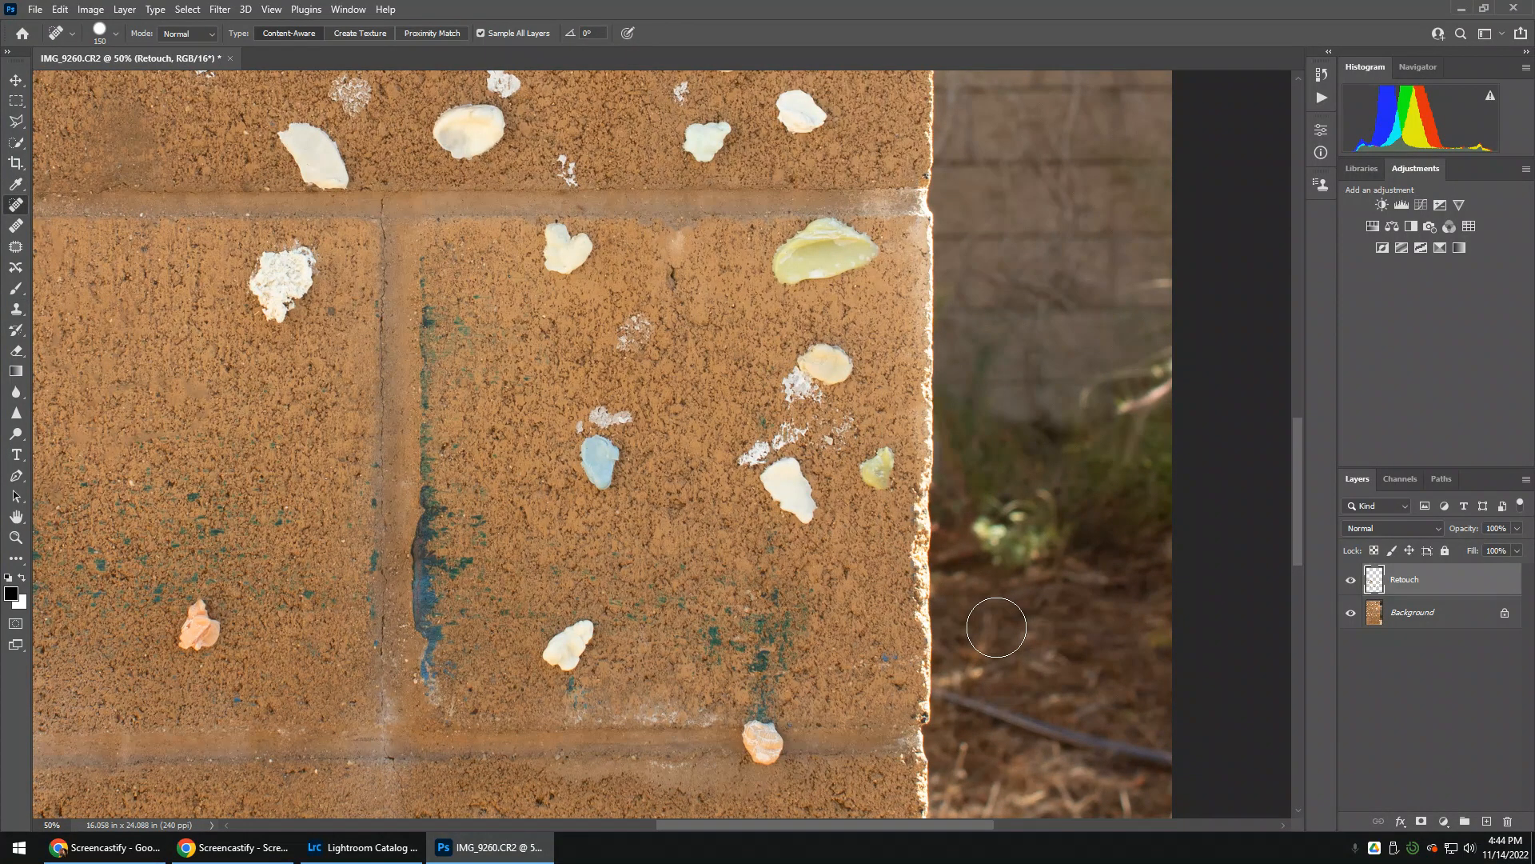
{"action": "key", "text": "ctrl+z"}
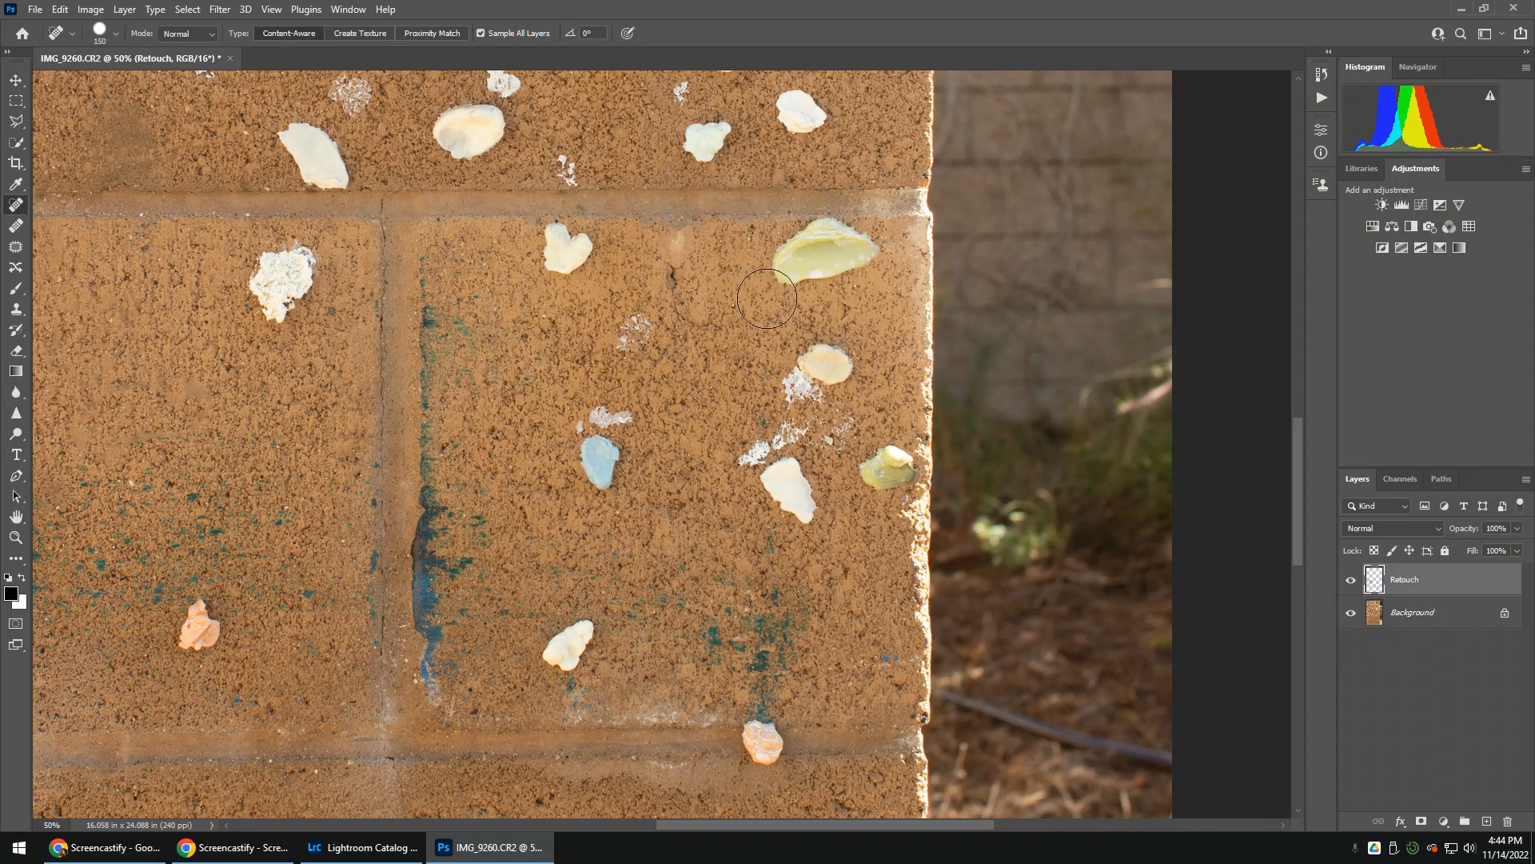
Try spot-healing the pale orange shell on the lower mortar line and its surroundings, undoing each attempt
{"action": "left_click_drag", "start_coordinate": [694, 468], "coordinate": [700, 266]}
{"action": "left_click", "coordinate": [770, 539]}
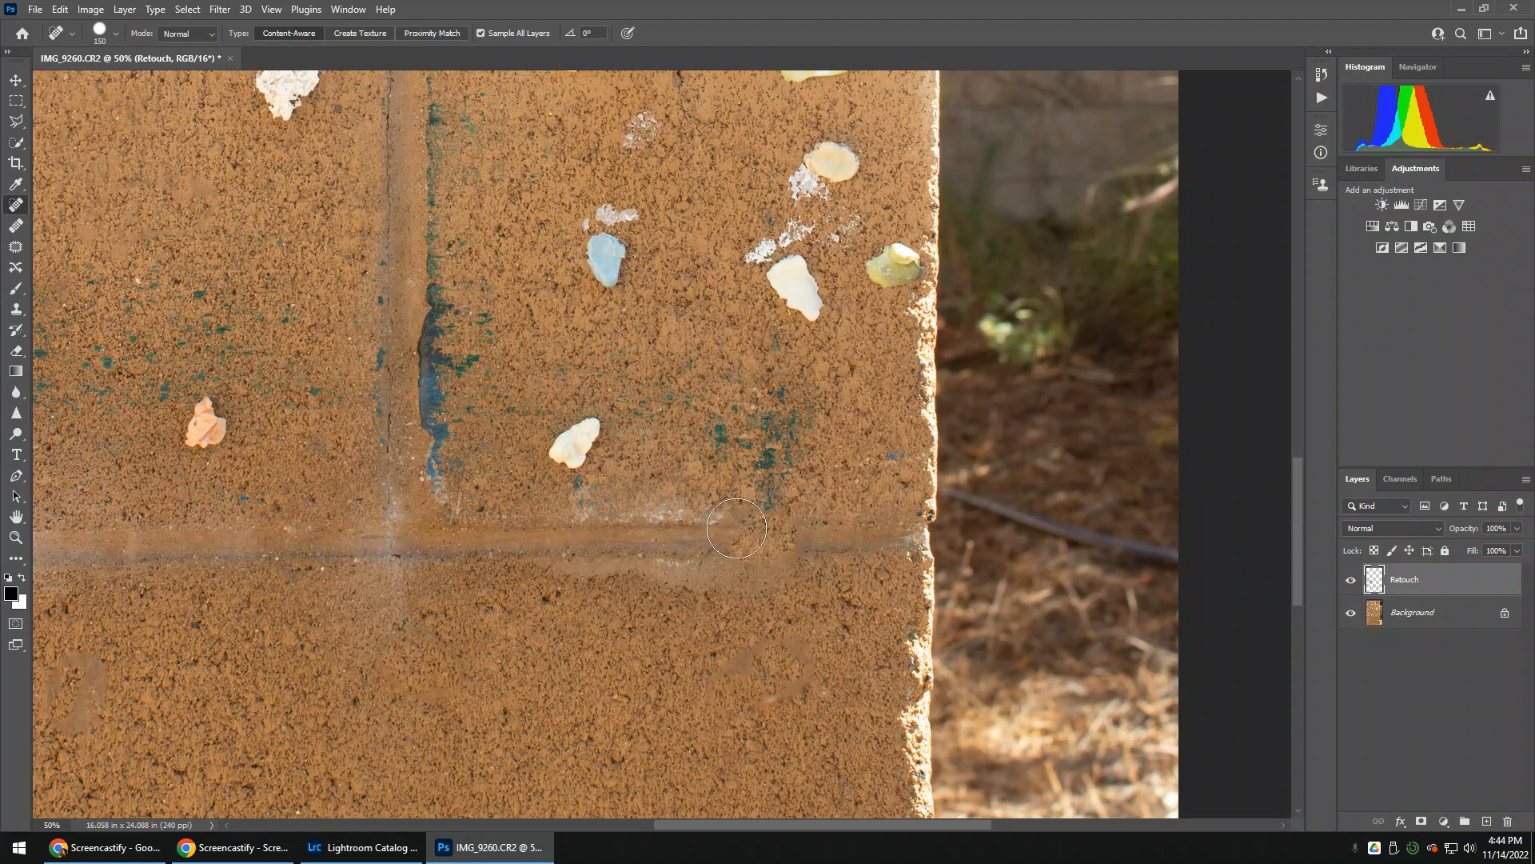
{"action": "key", "text": "ctrl+z"}
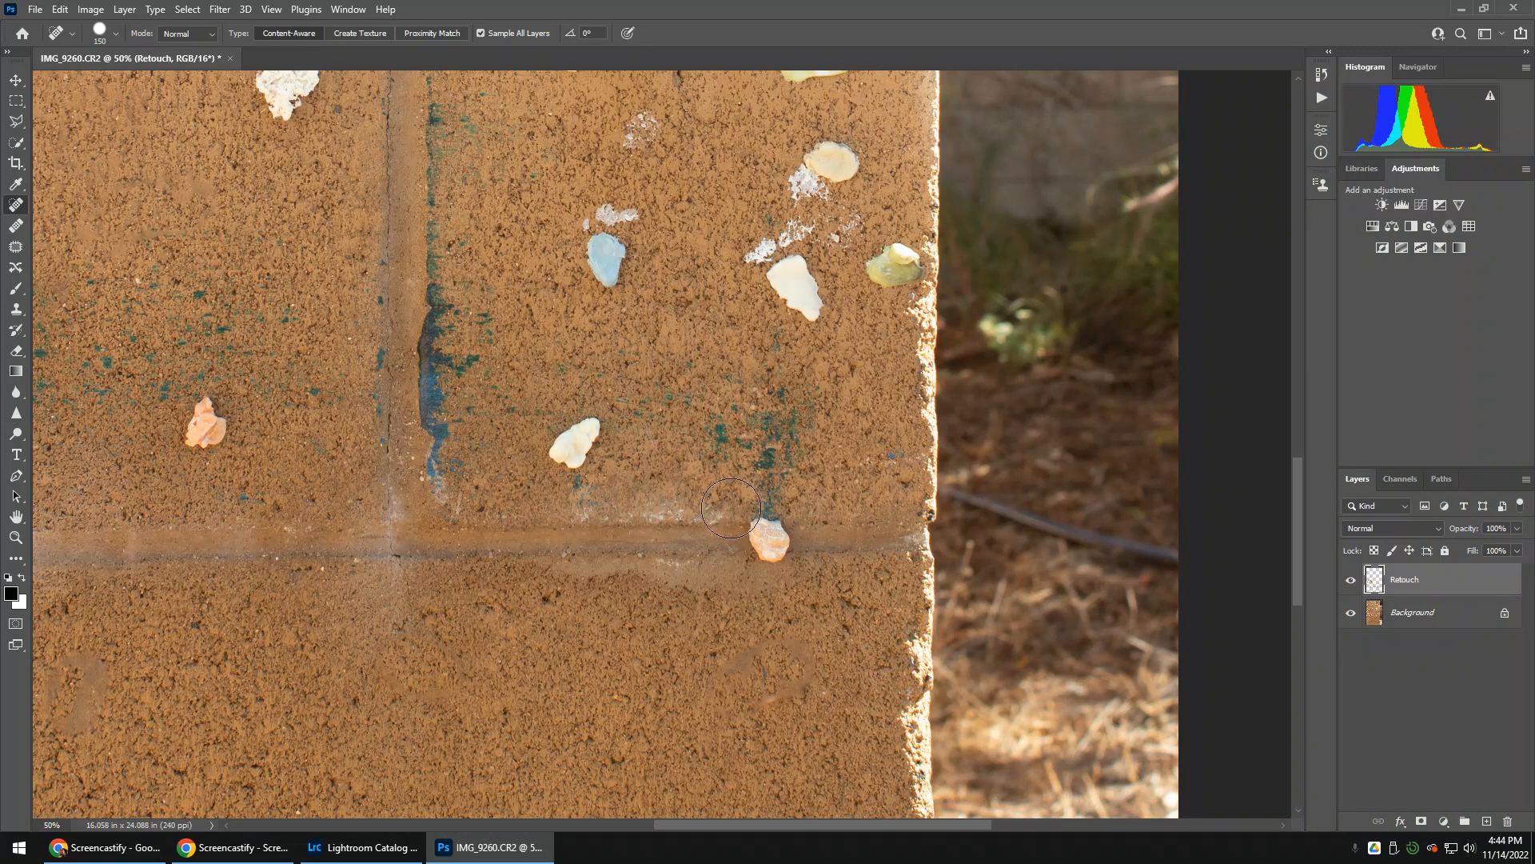
{"action": "left_click", "coordinate": [770, 530]}
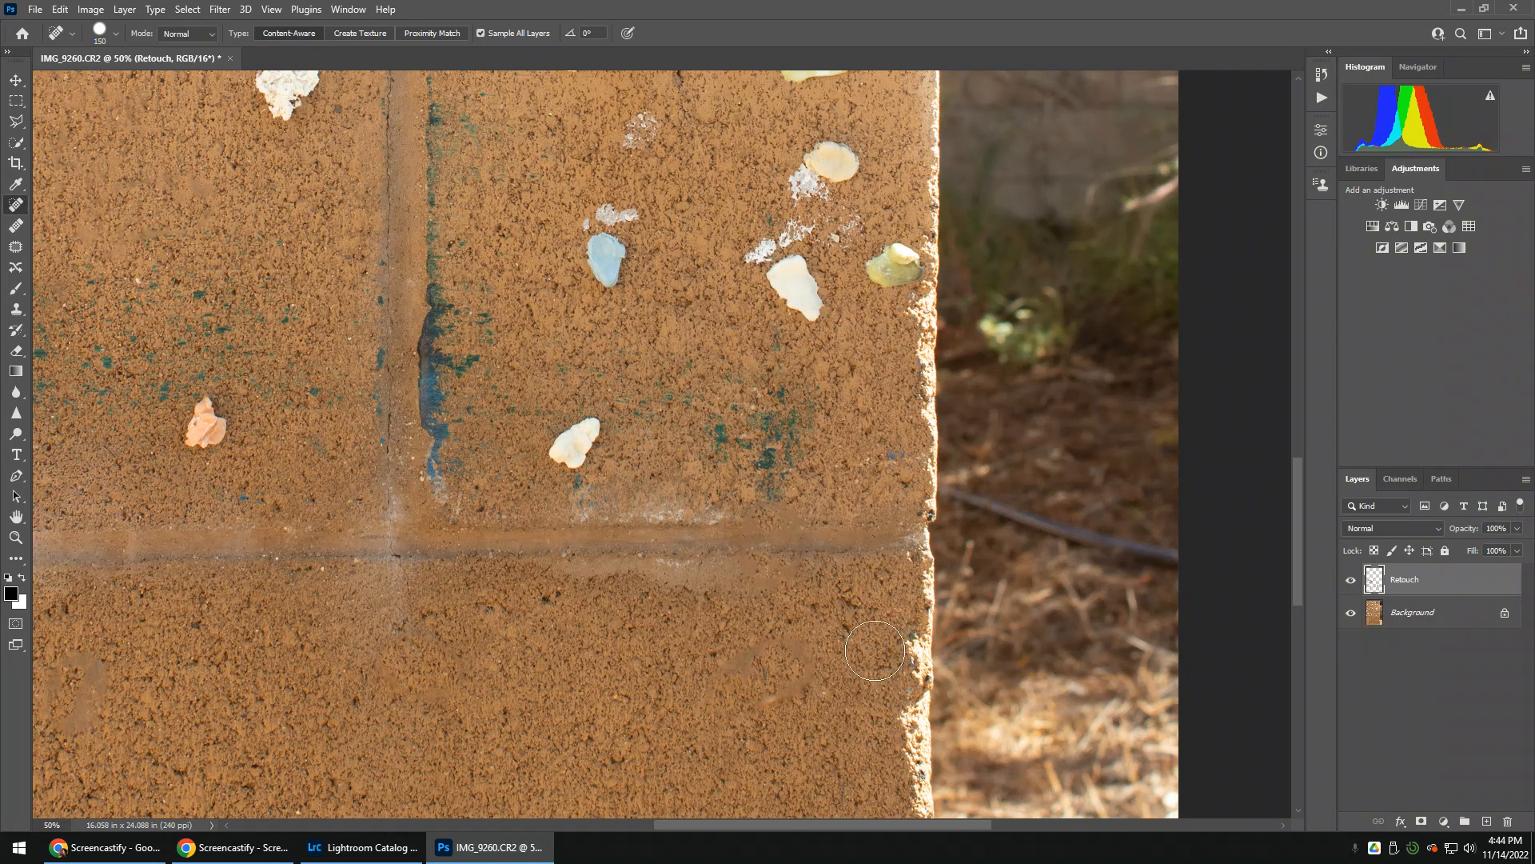
{"action": "mouse_move", "coordinate": [809, 542]}
{"action": "left_mouse_down"}
{"action": "mouse_move", "coordinate": [748, 543]}
{"action": "mouse_move", "coordinate": [772, 550]}
{"action": "left_mouse_up"}
{"action": "key", "text": "ctrl+z"}
{"action": "key", "text": "ctrl+z"}
{"action": "key", "text": "ctrl+z"}
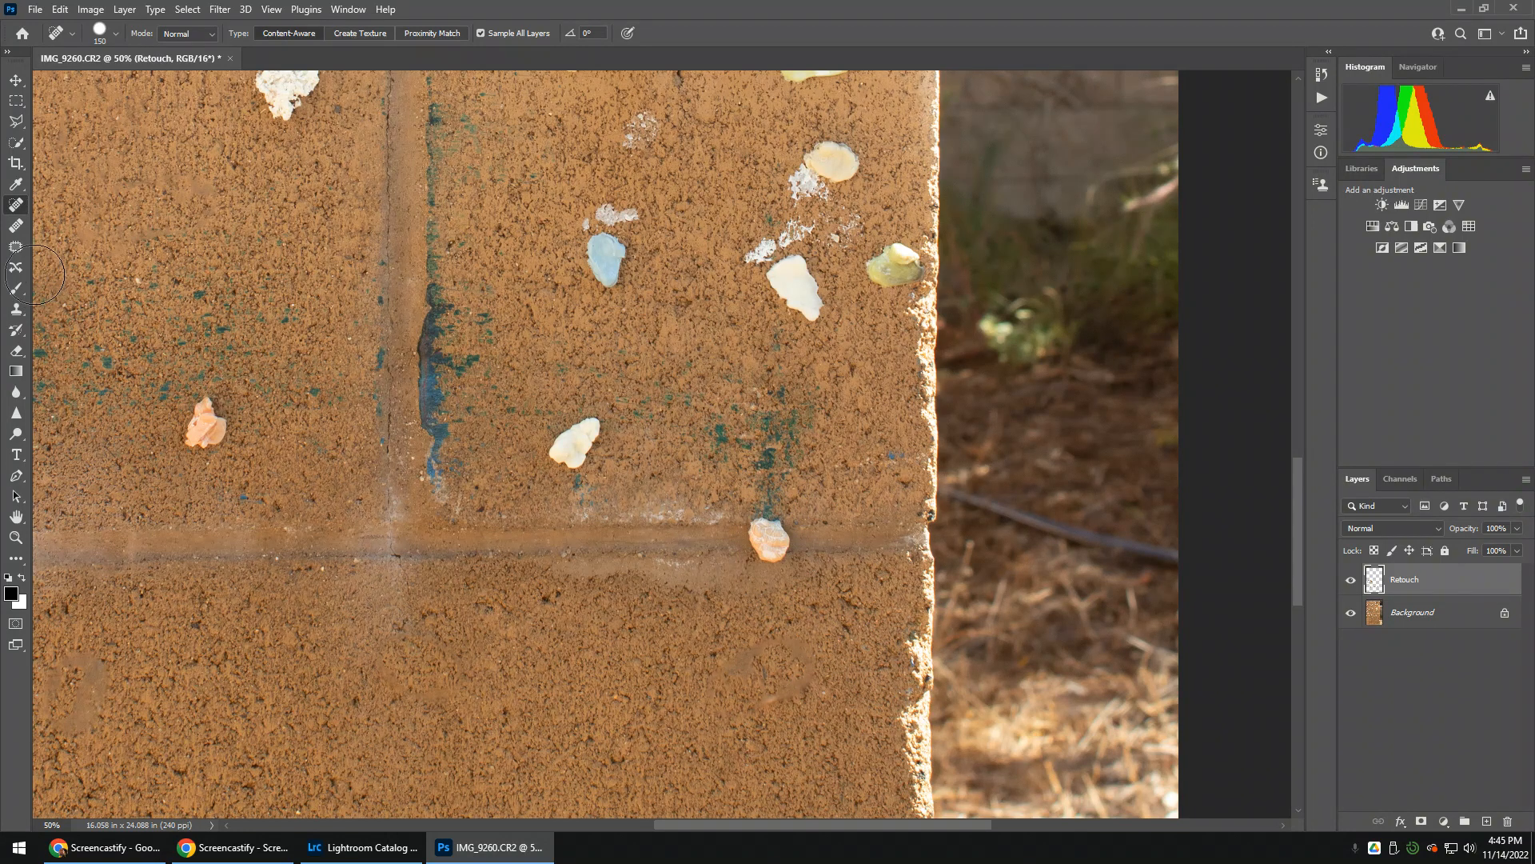
Switch to the Clone Stamp tool and set it to sample All Layers
{"action": "left_click", "coordinate": [12, 313]}
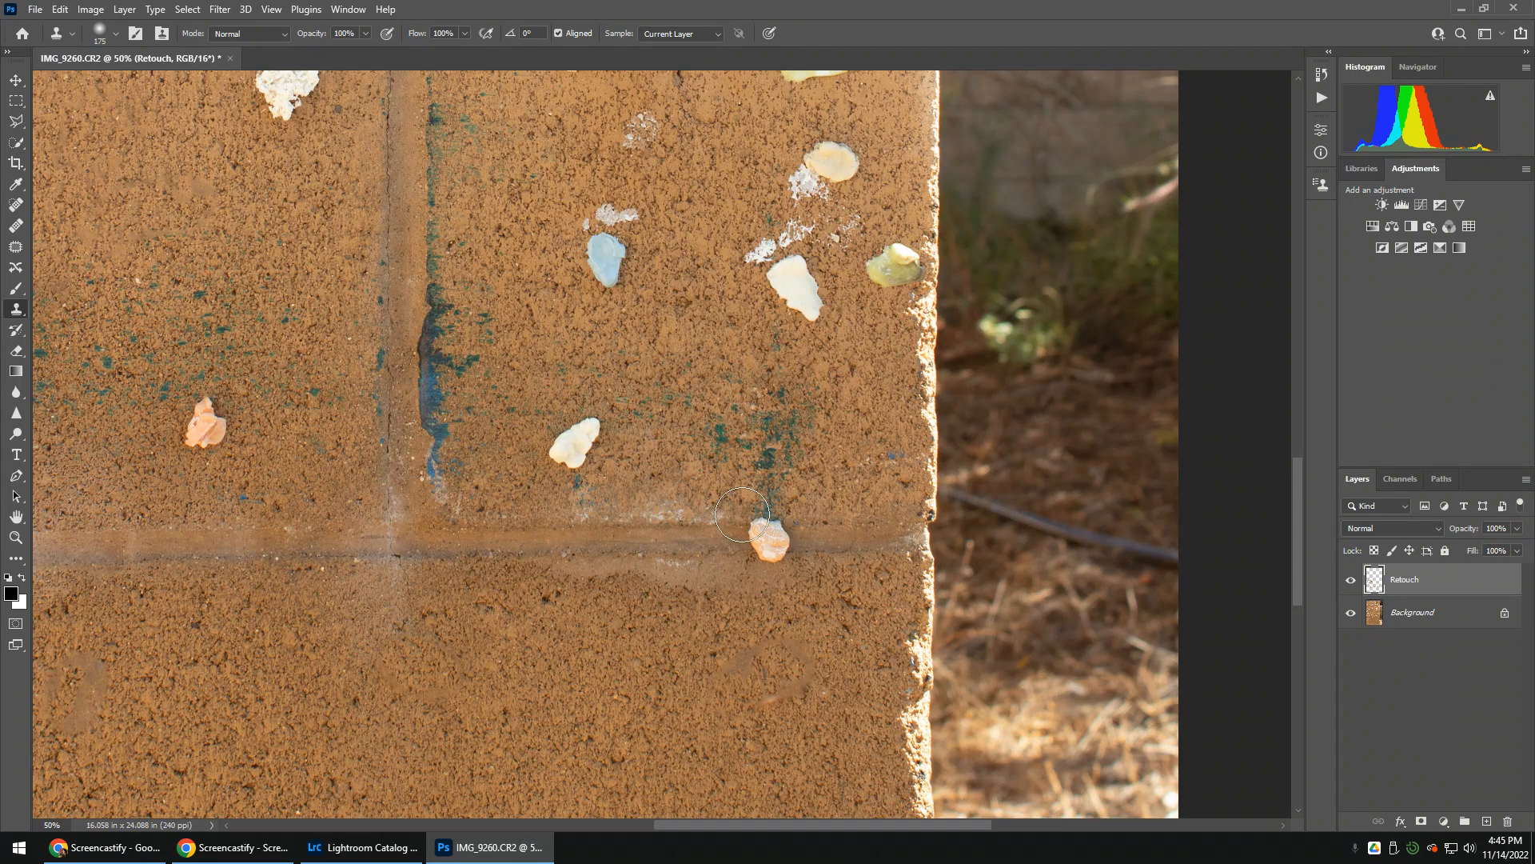
{"action": "left_click", "coordinate": [687, 32]}
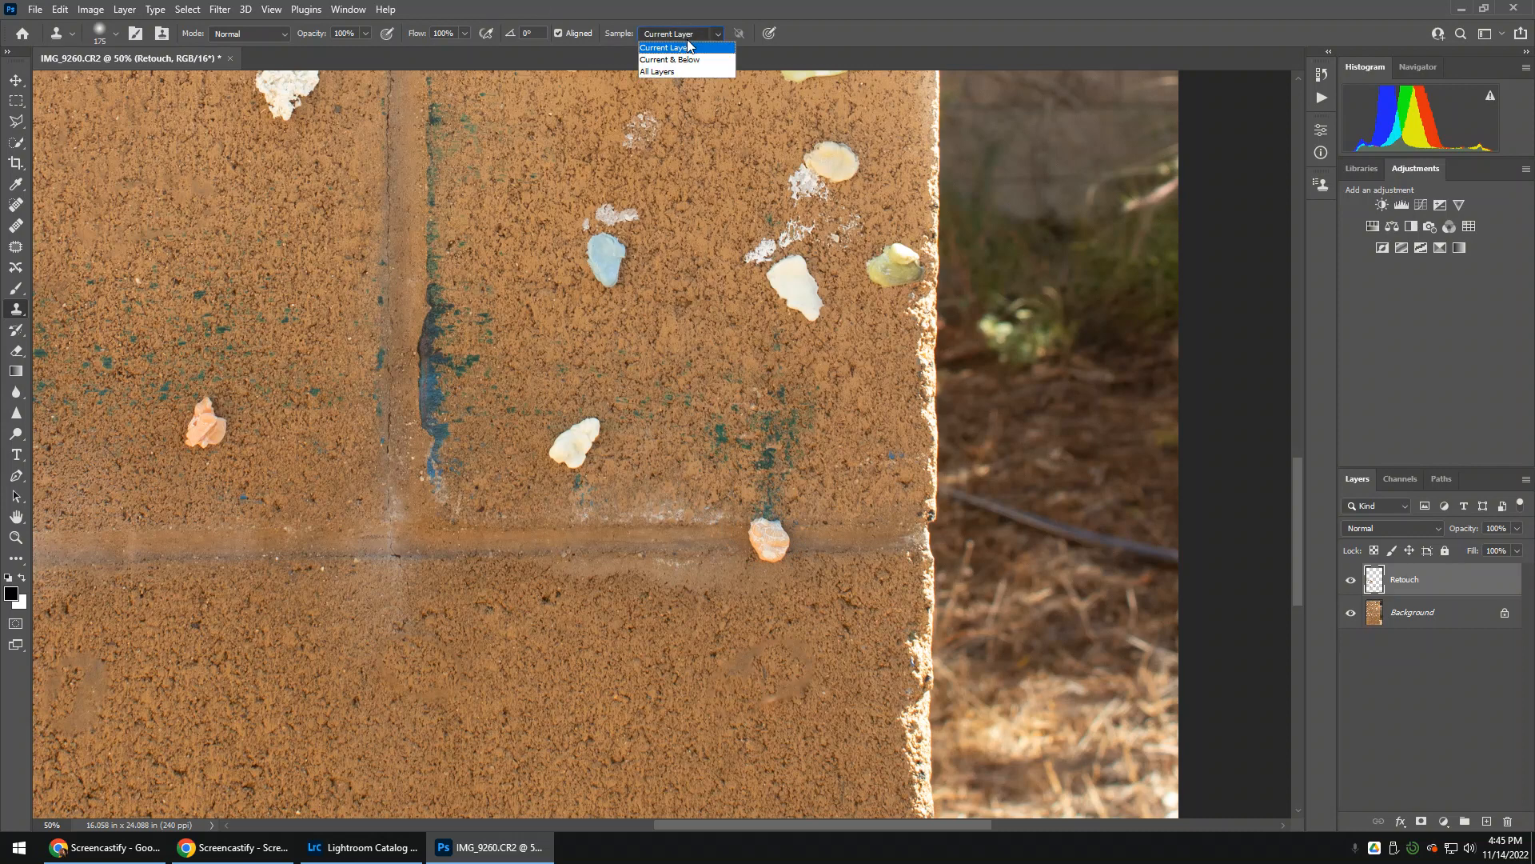
{"action": "left_click", "coordinate": [676, 73]}
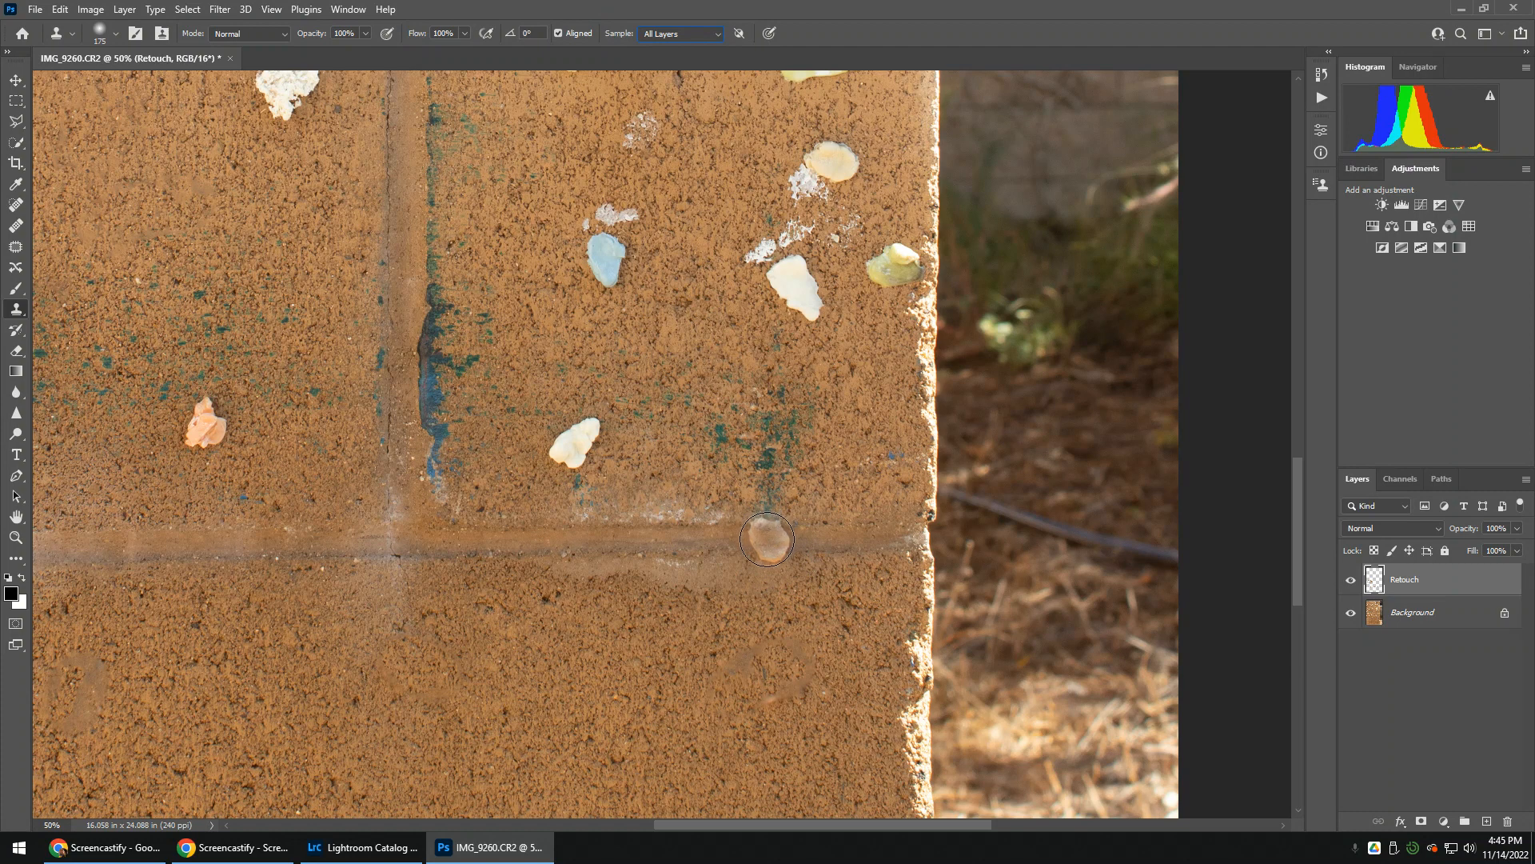
Try cloning mortar over the pale orange shell on the lower mortar line, and undo it
{"action": "left_click_drag", "start_coordinate": [767, 539], "coordinate": [773, 544]}
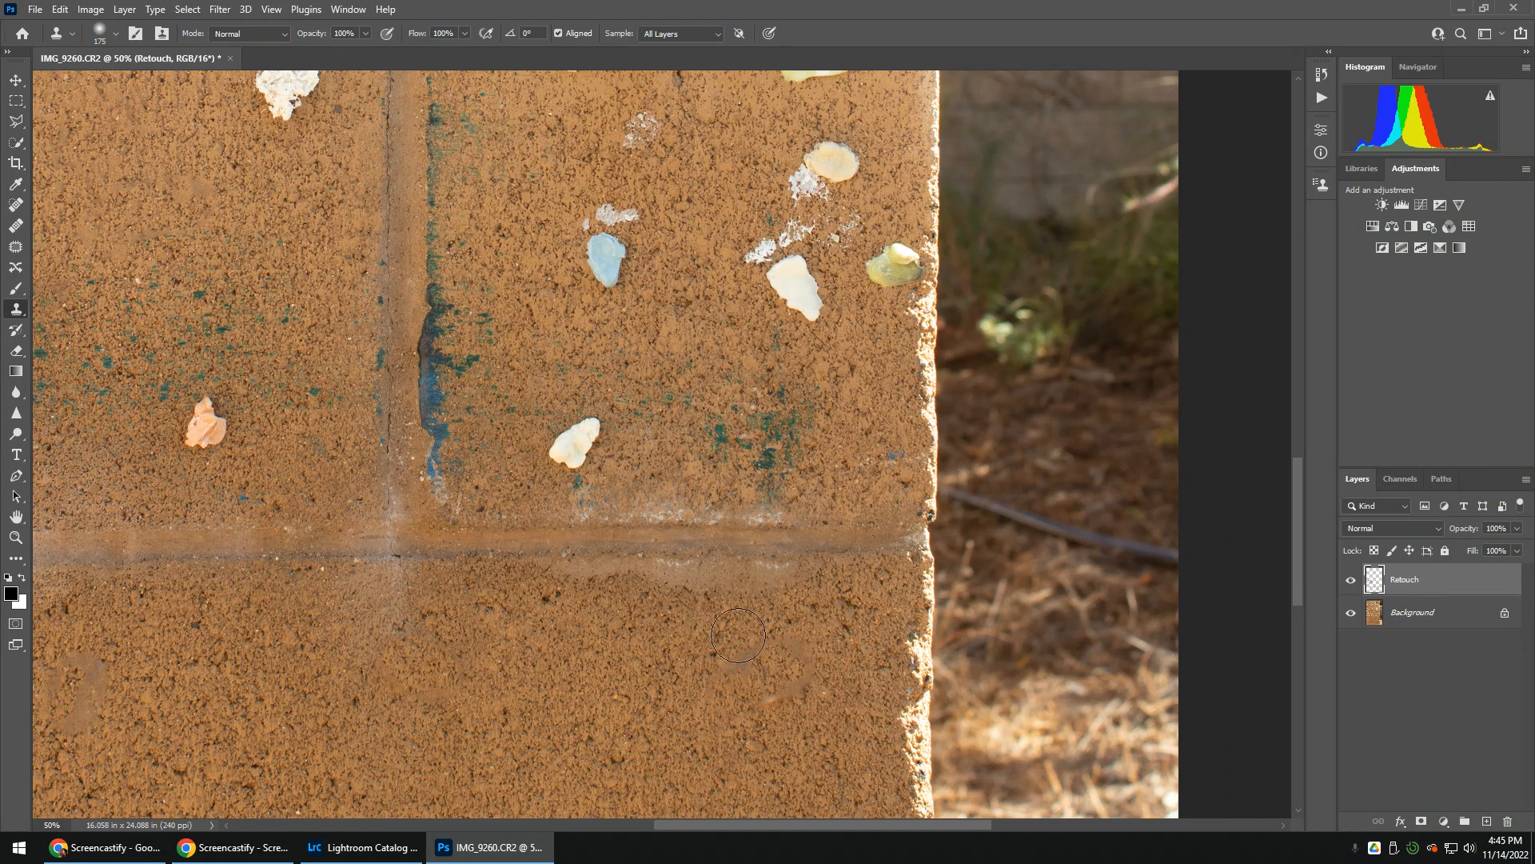
{"action": "left_click", "coordinate": [658, 566]}
{"action": "key", "text": "ctrl+z"}
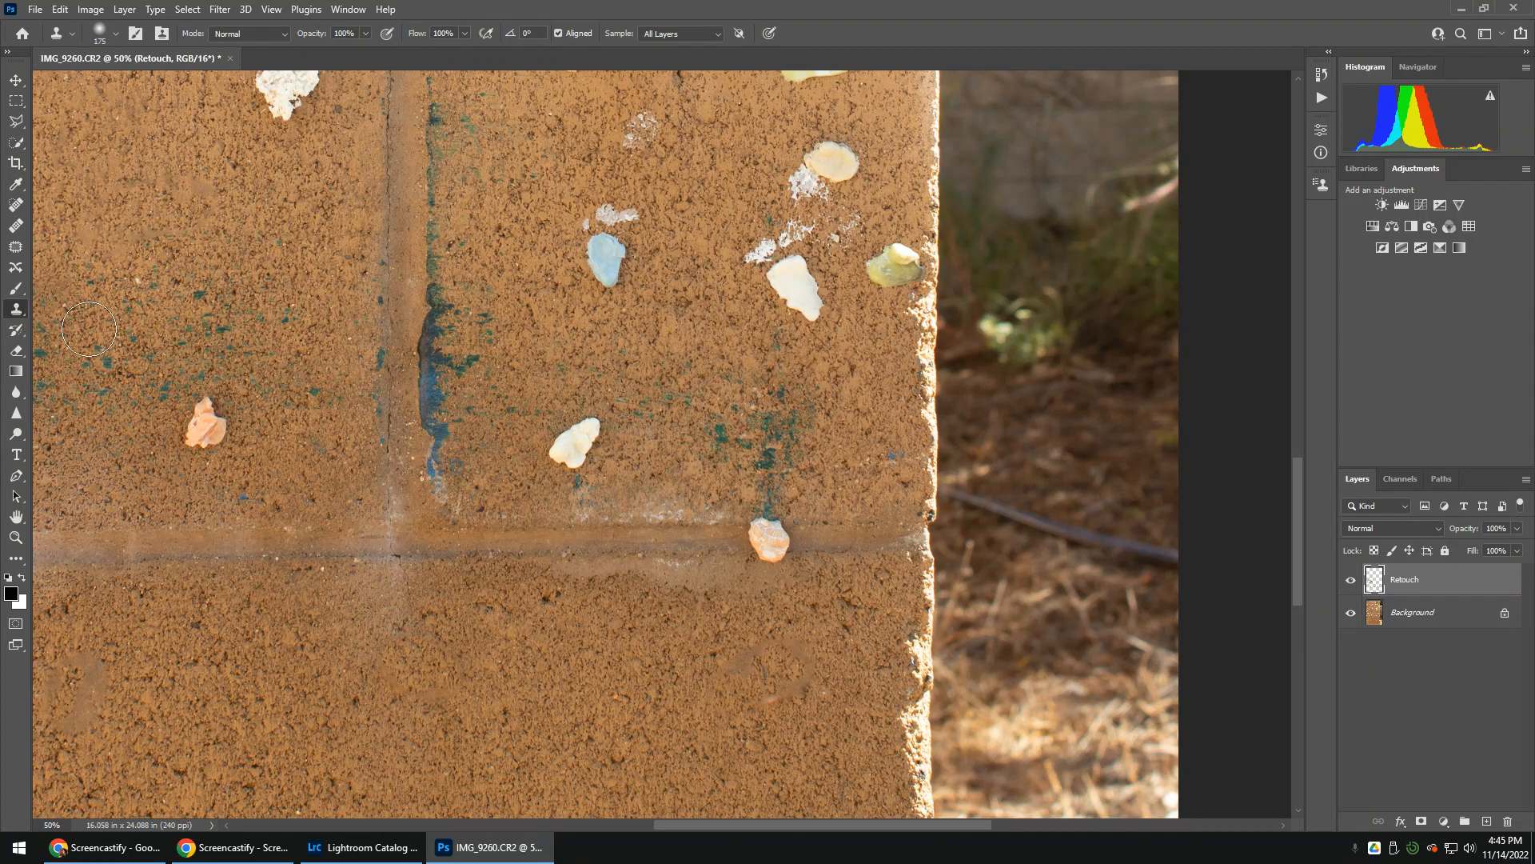
Try covering the pale orange shell with the Healing Brush, using mortar sampled from the inner side of the joint, and undo it
{"action": "left_click", "coordinate": [16, 226]}
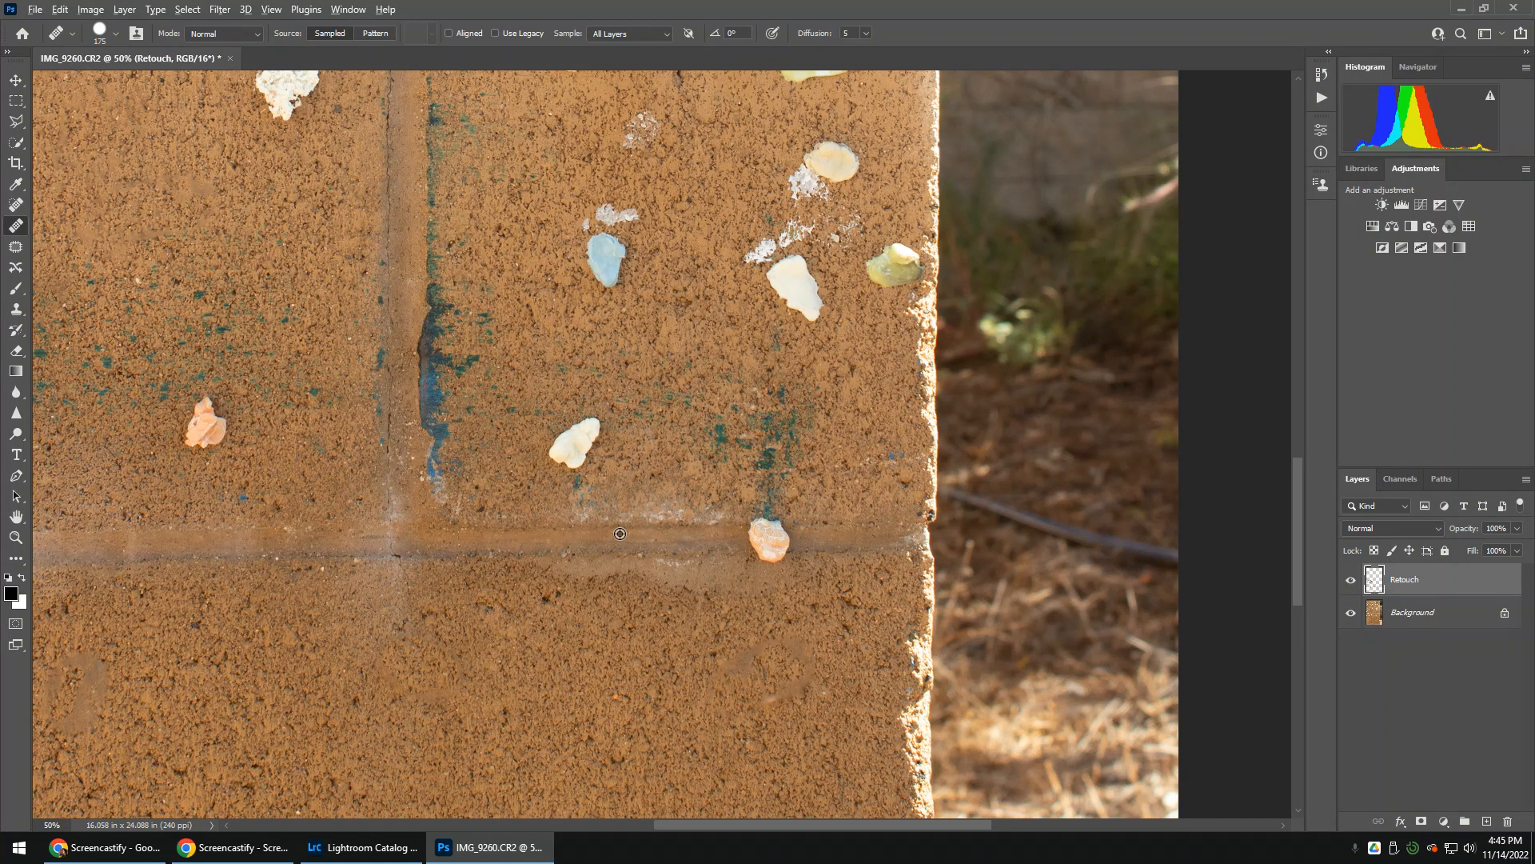
{"action": "left_click_drag", "start_coordinate": [619, 534], "coordinate": [788, 543]}
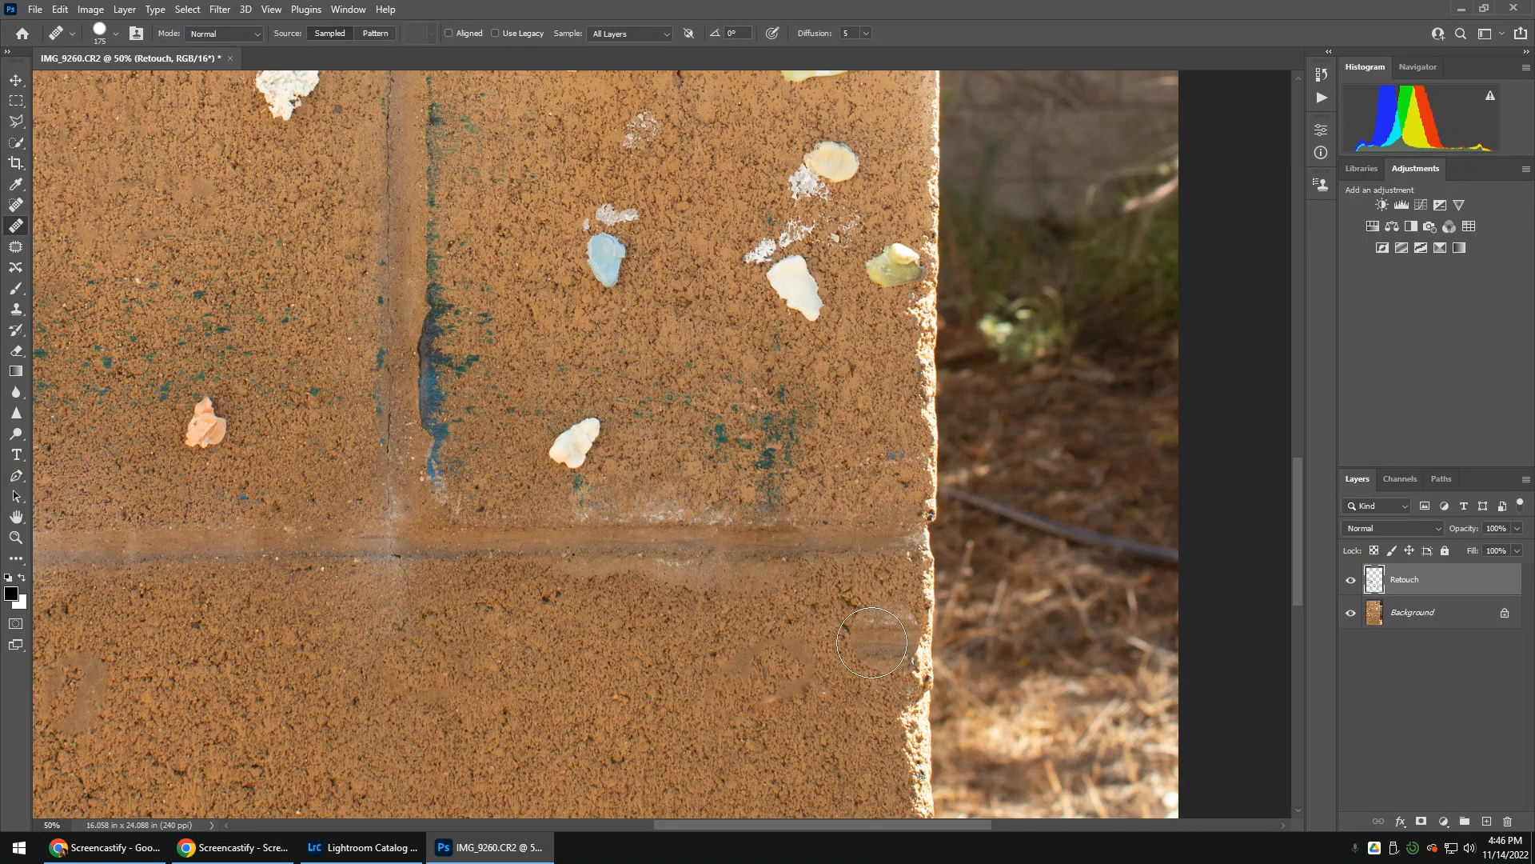
{"action": "mouse_move", "coordinate": [760, 541]}
{"action": "left_mouse_down"}
{"action": "mouse_move", "coordinate": [738, 542]}
{"action": "mouse_move", "coordinate": [826, 540]}
{"action": "left_mouse_up"}
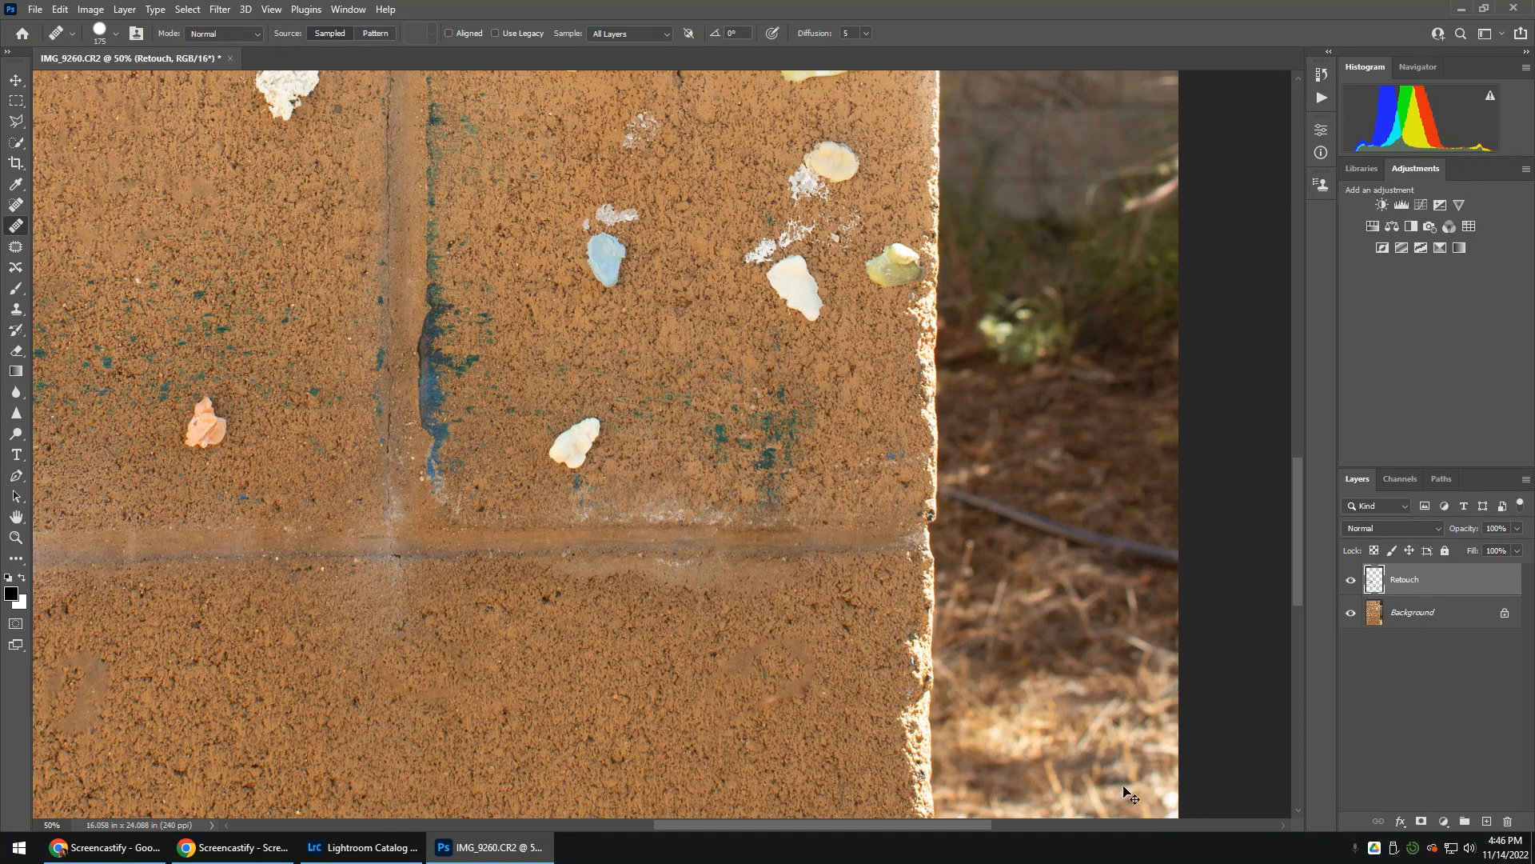
{"action": "key", "text": "ctrl+z"}
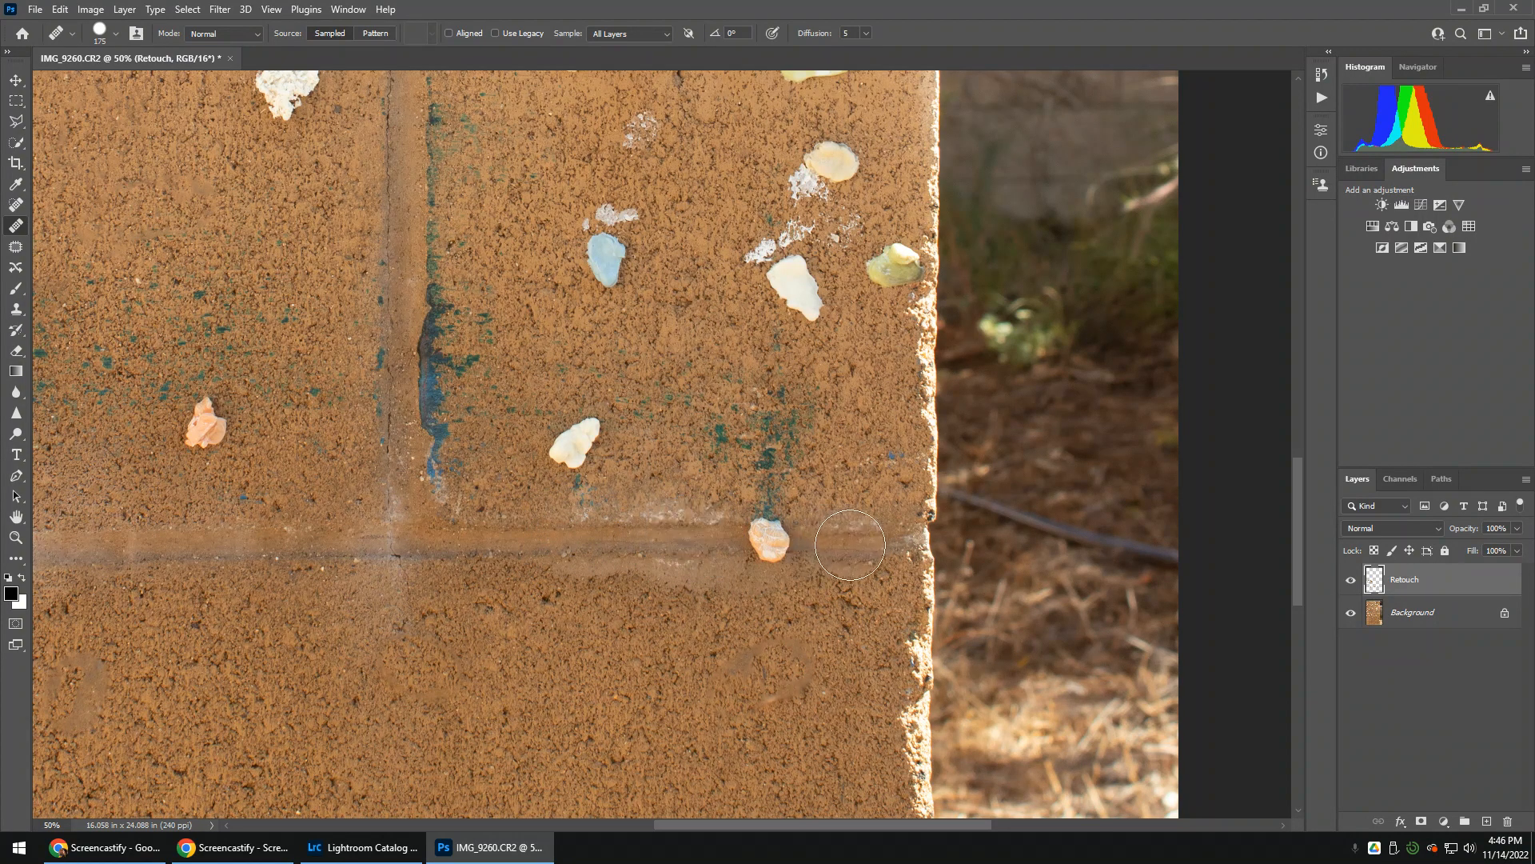
Sample clean mortar between the pale orange shell and the block's outer edge, and heal the shell away
{"action": "left_click", "coordinate": [845, 547], "text": "alt"}
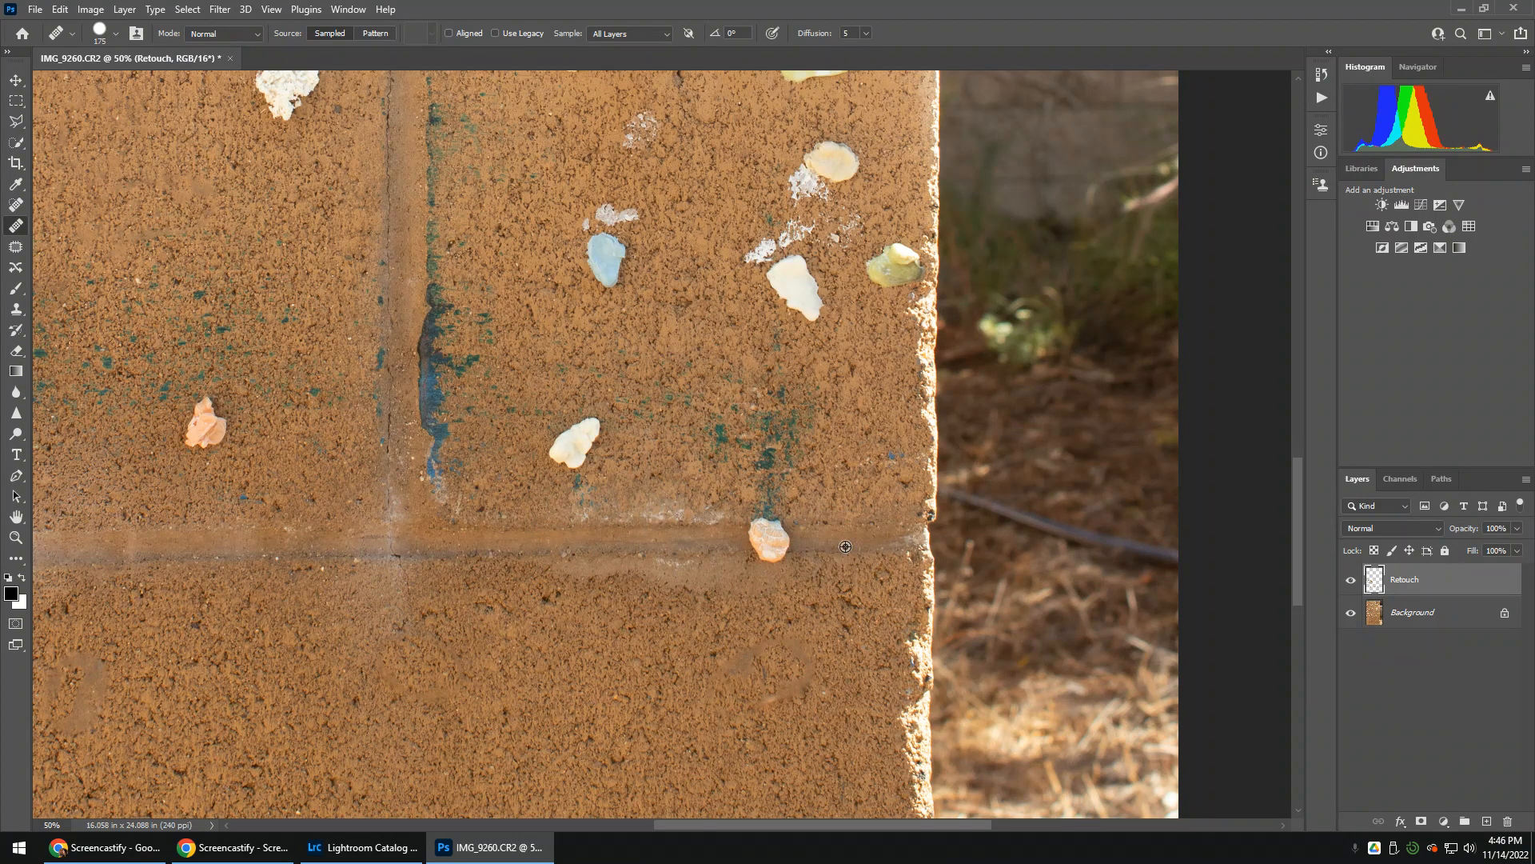
{"action": "left_click", "coordinate": [769, 543]}
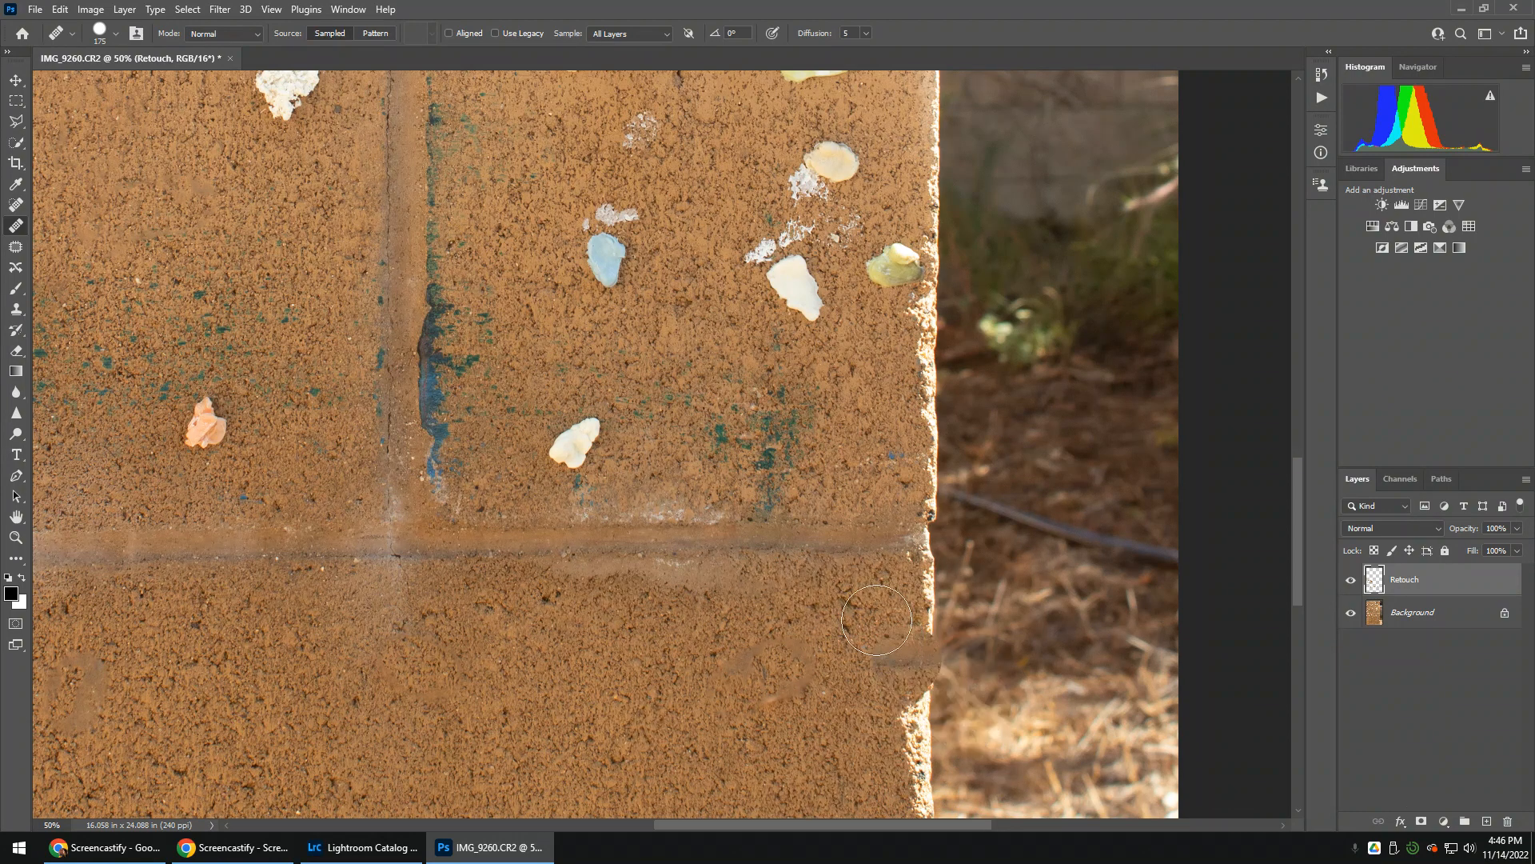
{"action": "left_click", "coordinate": [832, 651]}
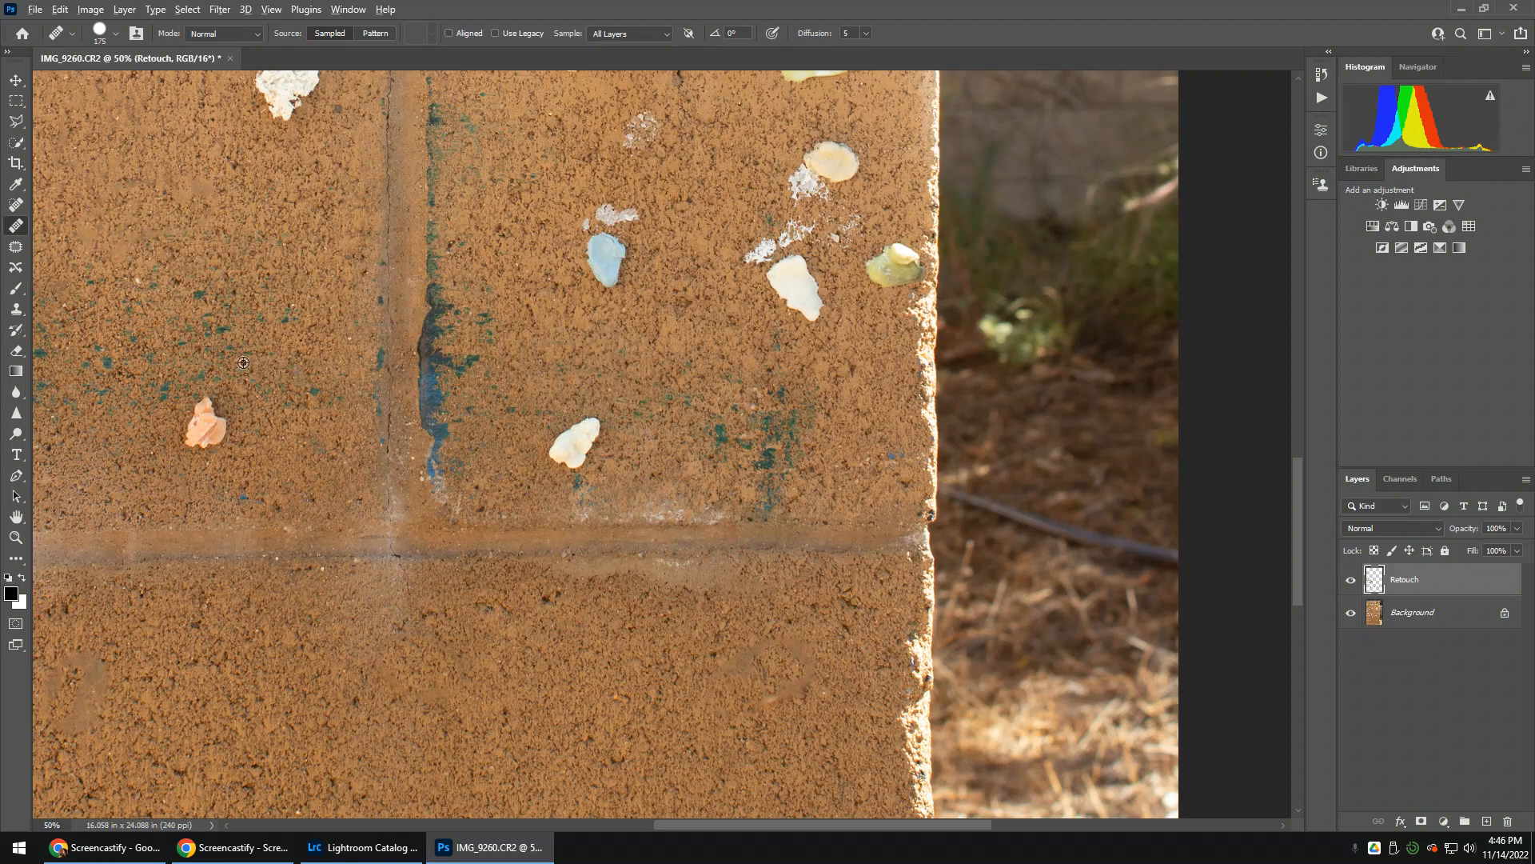
Heal away the pink shell below the green paint specks and the crusty white chunk under the upper mortar line
{"action": "left_click_drag", "start_coordinate": [182, 427], "coordinate": [210, 424]}
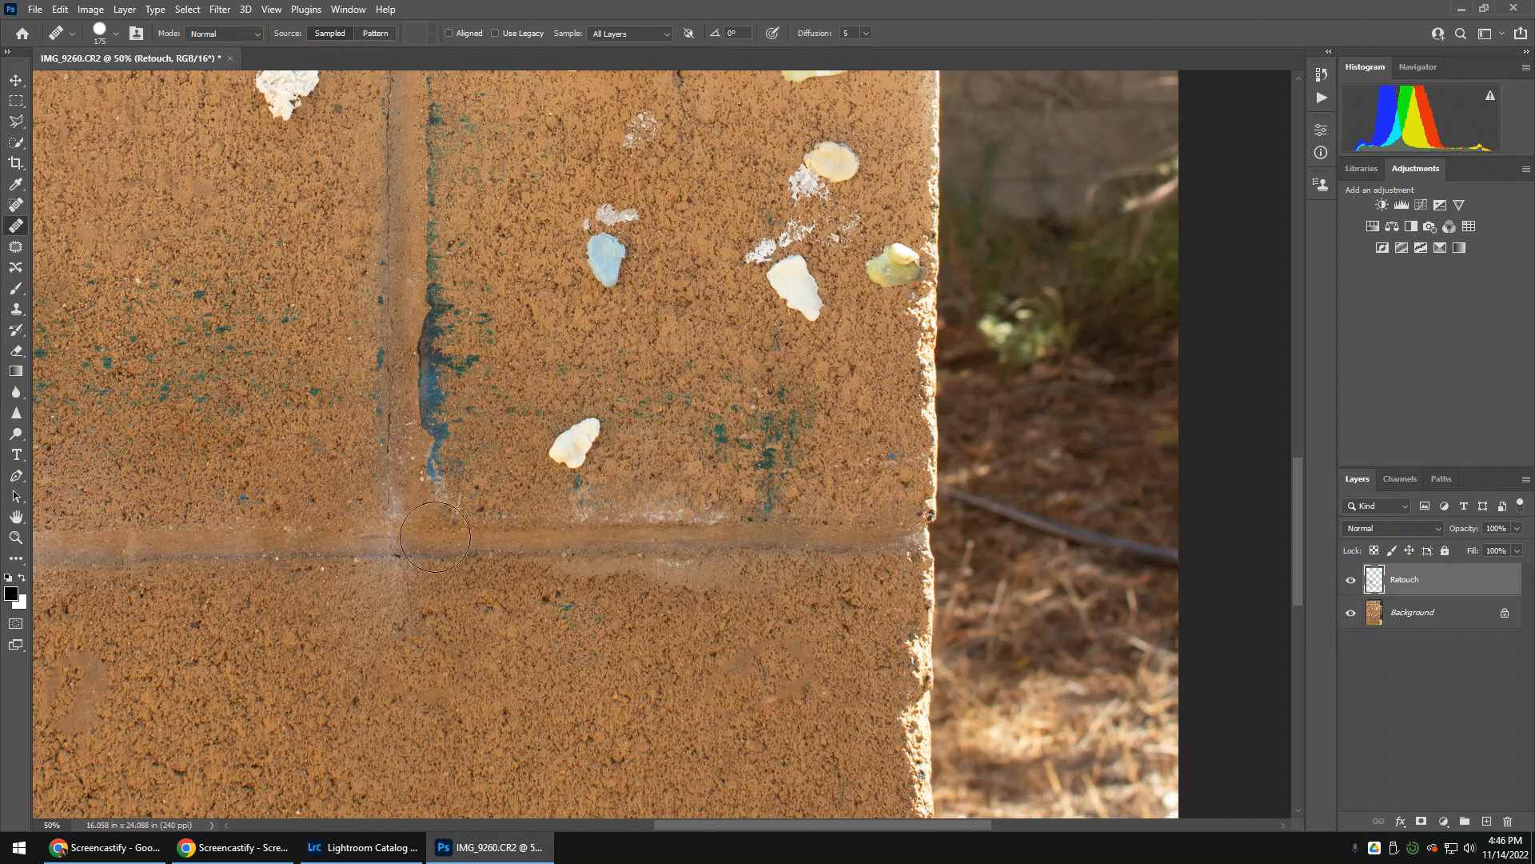
{"action": "left_click_drag", "start_coordinate": [282, 290], "coordinate": [319, 597]}
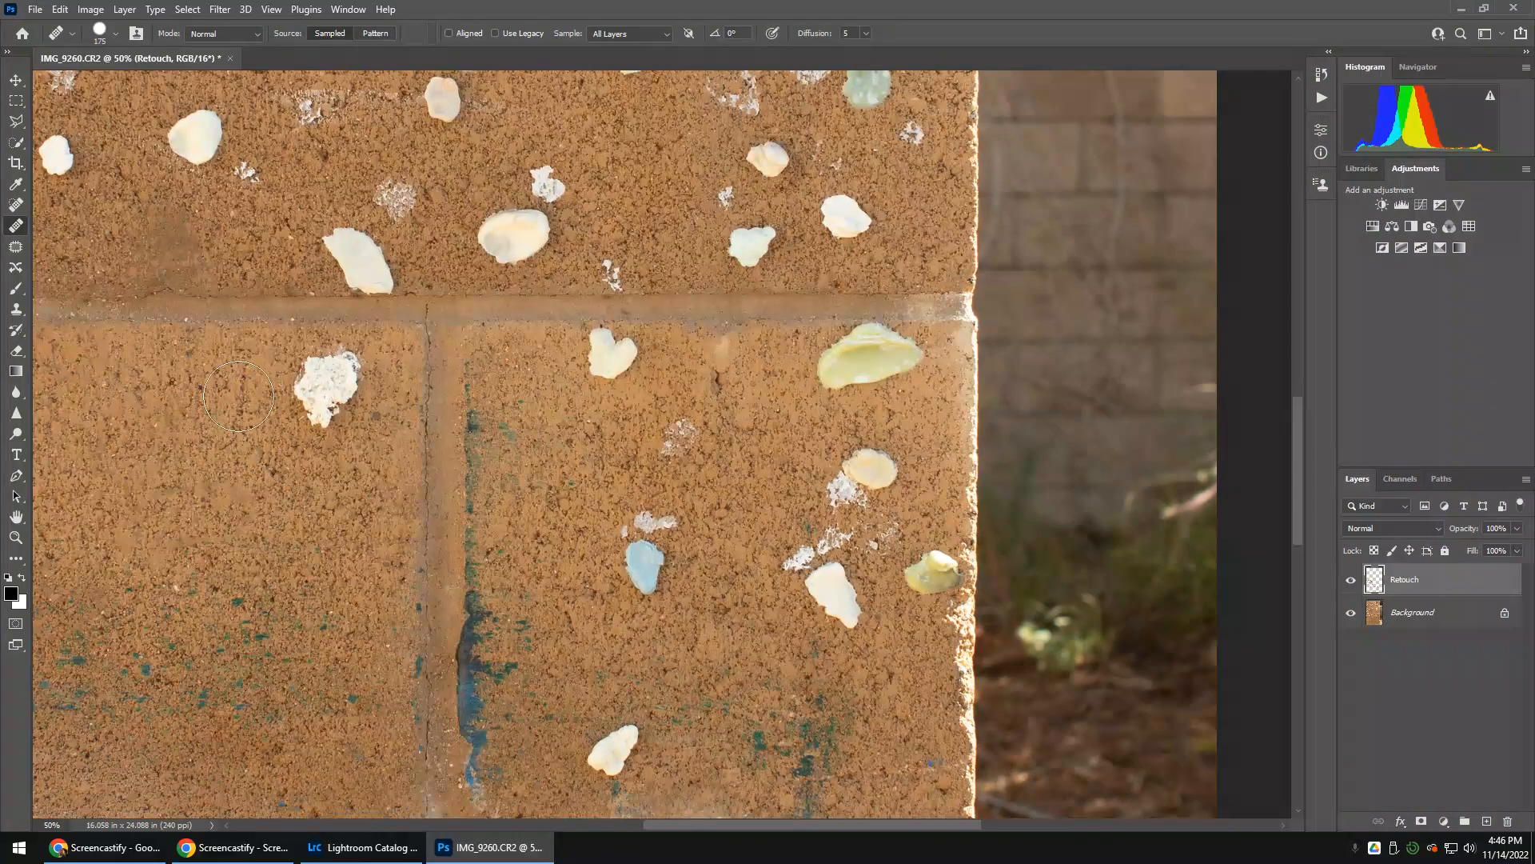
{"action": "left_click", "coordinate": [244, 379], "text": "alt"}
{"action": "mouse_move", "coordinate": [339, 384]}
{"action": "left_mouse_down"}
{"action": "mouse_move", "coordinate": [324, 384]}
{"action": "mouse_move", "coordinate": [319, 409]}
{"action": "left_mouse_up"}
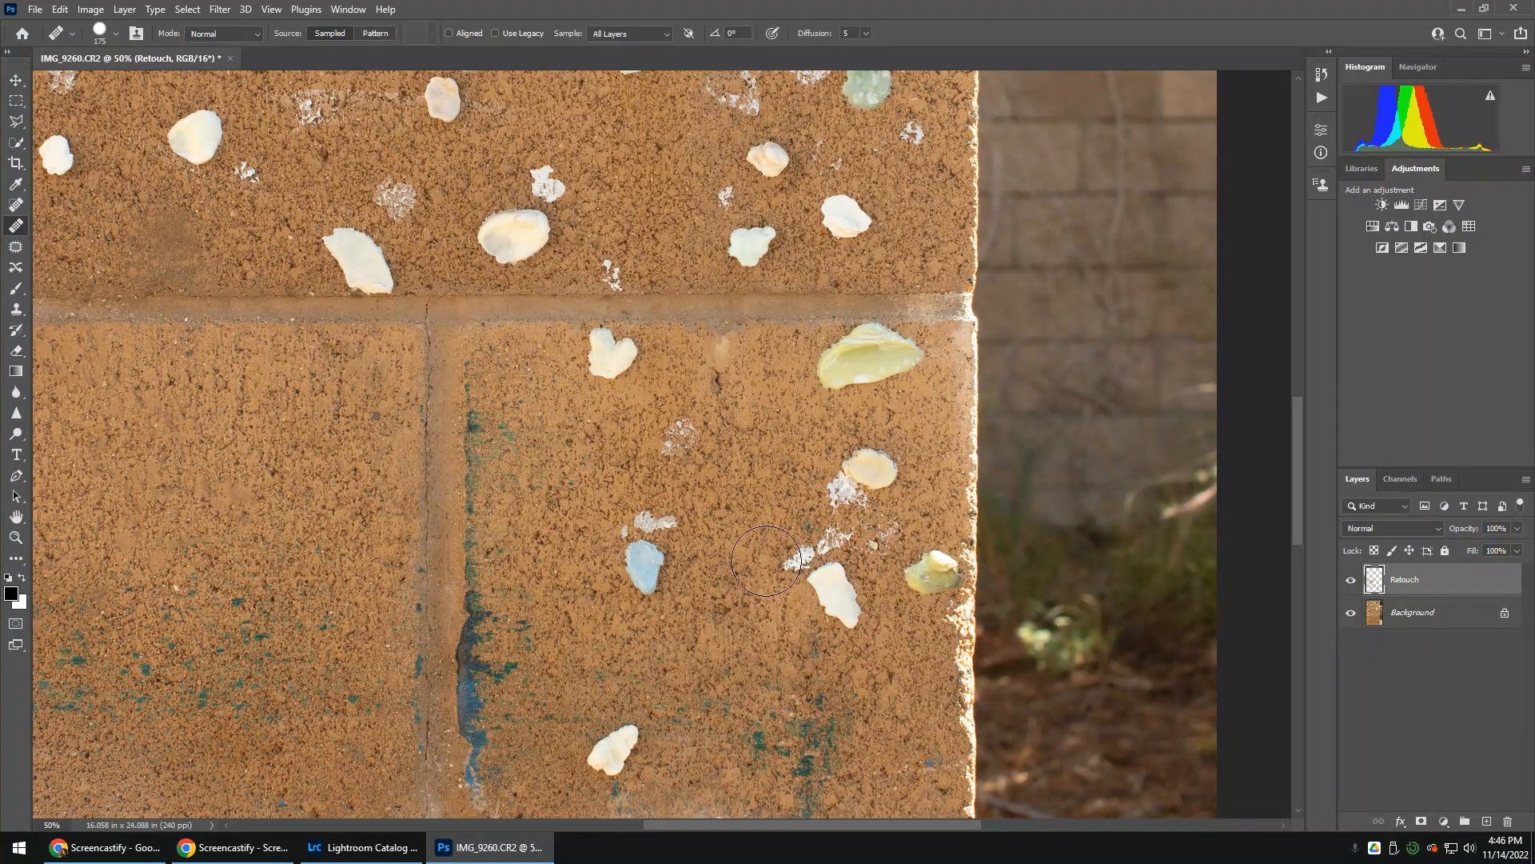
Heal away the orange shell under the upper mortar line, the round cream shell and the white residue patch beside it
{"action": "left_click_drag", "start_coordinate": [511, 410], "coordinate": [903, 513]}
{"action": "mouse_move", "coordinate": [200, 788]}
{"action": "left_mouse_down"}
{"action": "mouse_move", "coordinate": [444, 466]}
{"action": "mouse_move", "coordinate": [444, 559]}
{"action": "left_mouse_up"}
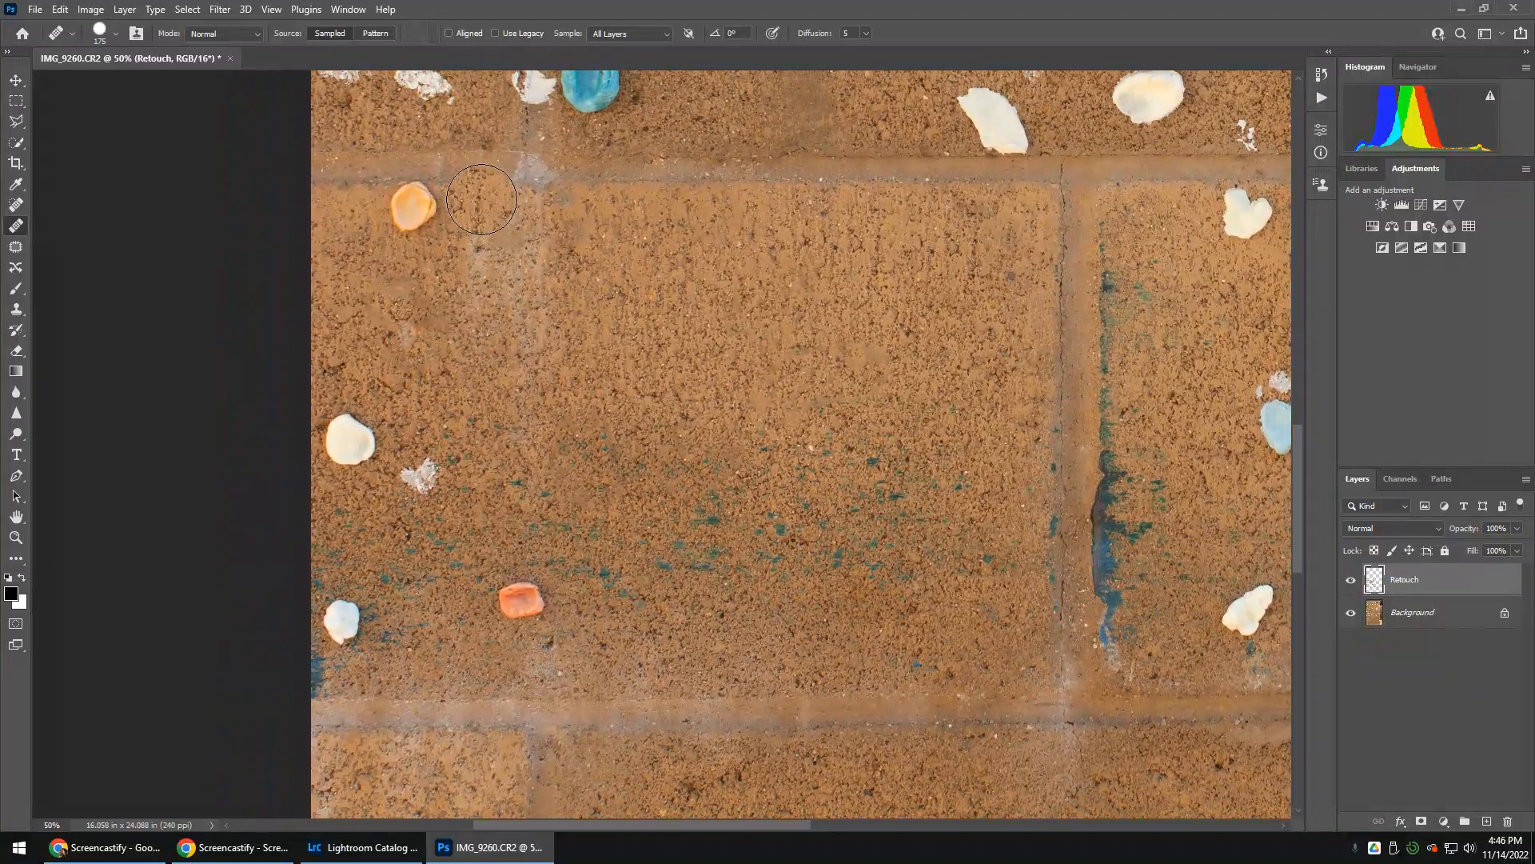
{"action": "left_click", "coordinate": [347, 206], "text": "alt"}
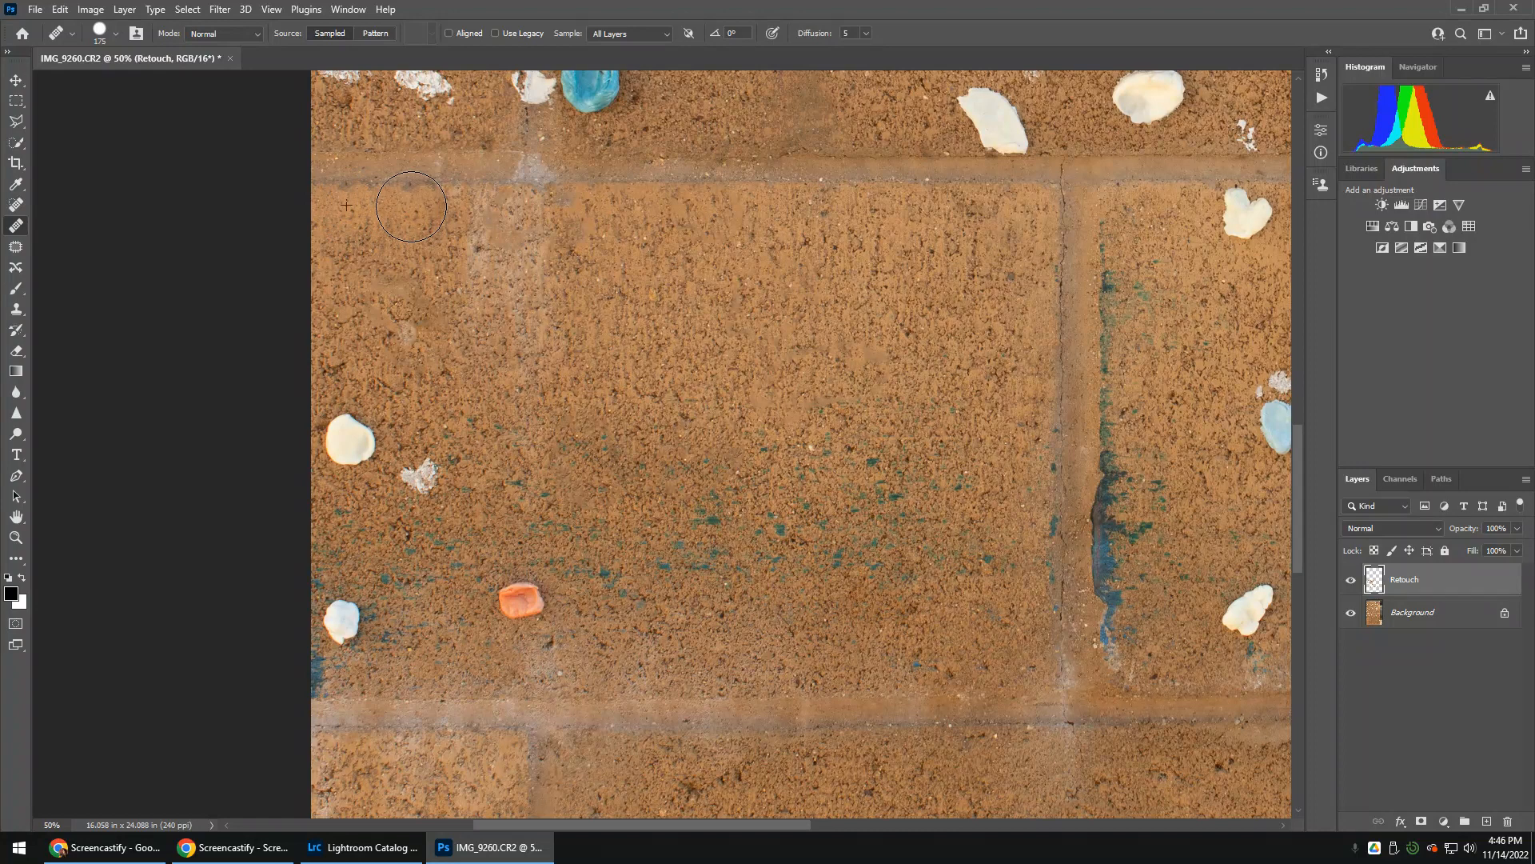
{"action": "left_click_drag", "start_coordinate": [411, 206], "coordinate": [419, 217]}
{"action": "left_click_drag", "start_coordinate": [352, 424], "coordinate": [349, 441]}
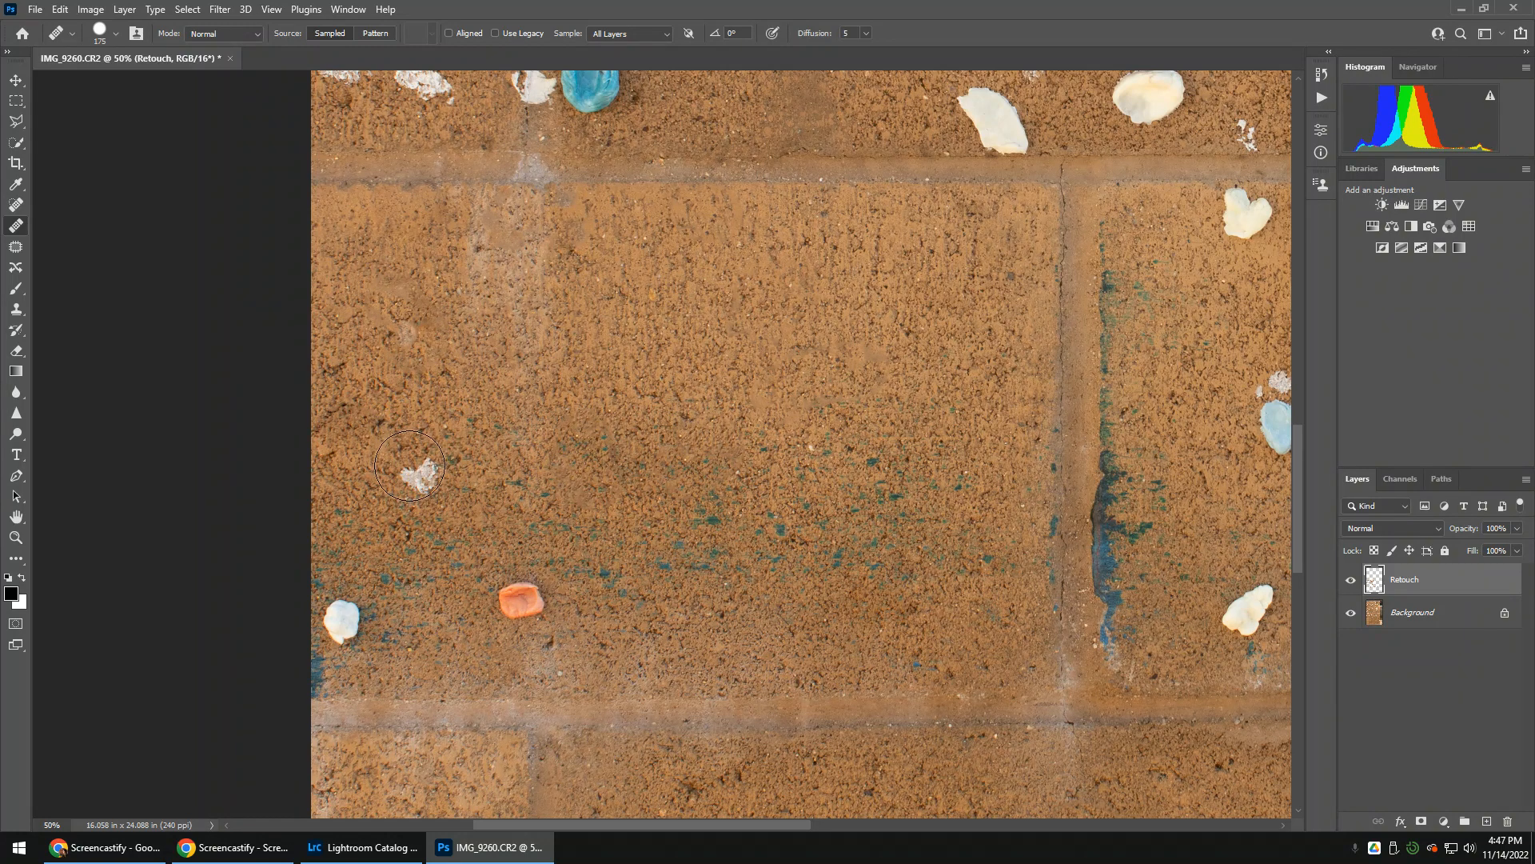
{"action": "left_click", "coordinate": [412, 470]}
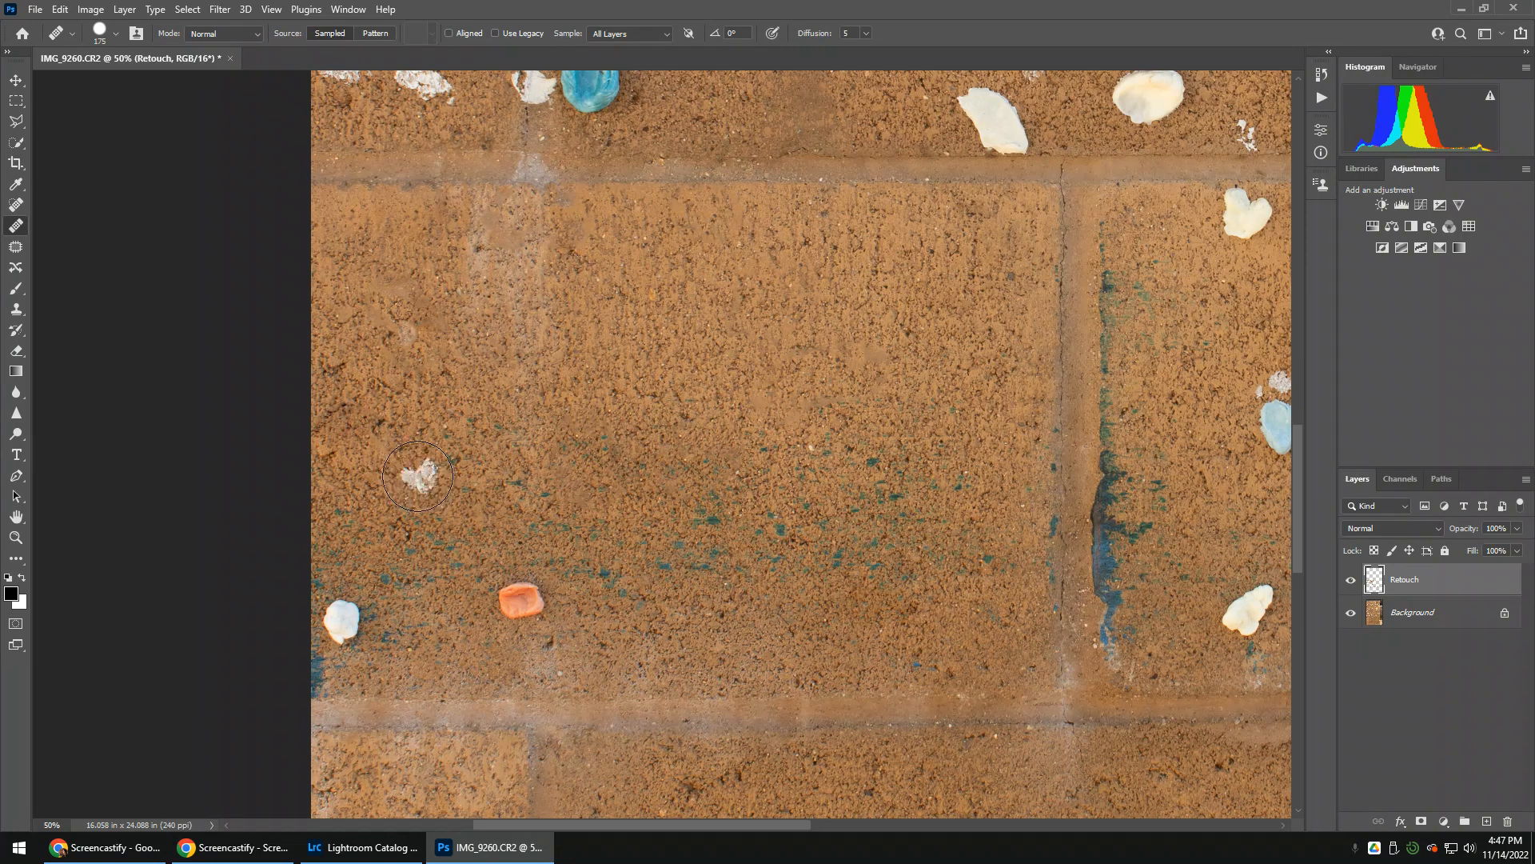
Heal away the coral-red shell and the small white shell just above the lower mortar line, sampling nearby brick
{"action": "left_click", "coordinate": [606, 597], "text": "alt"}
{"action": "left_click", "coordinate": [522, 600]}
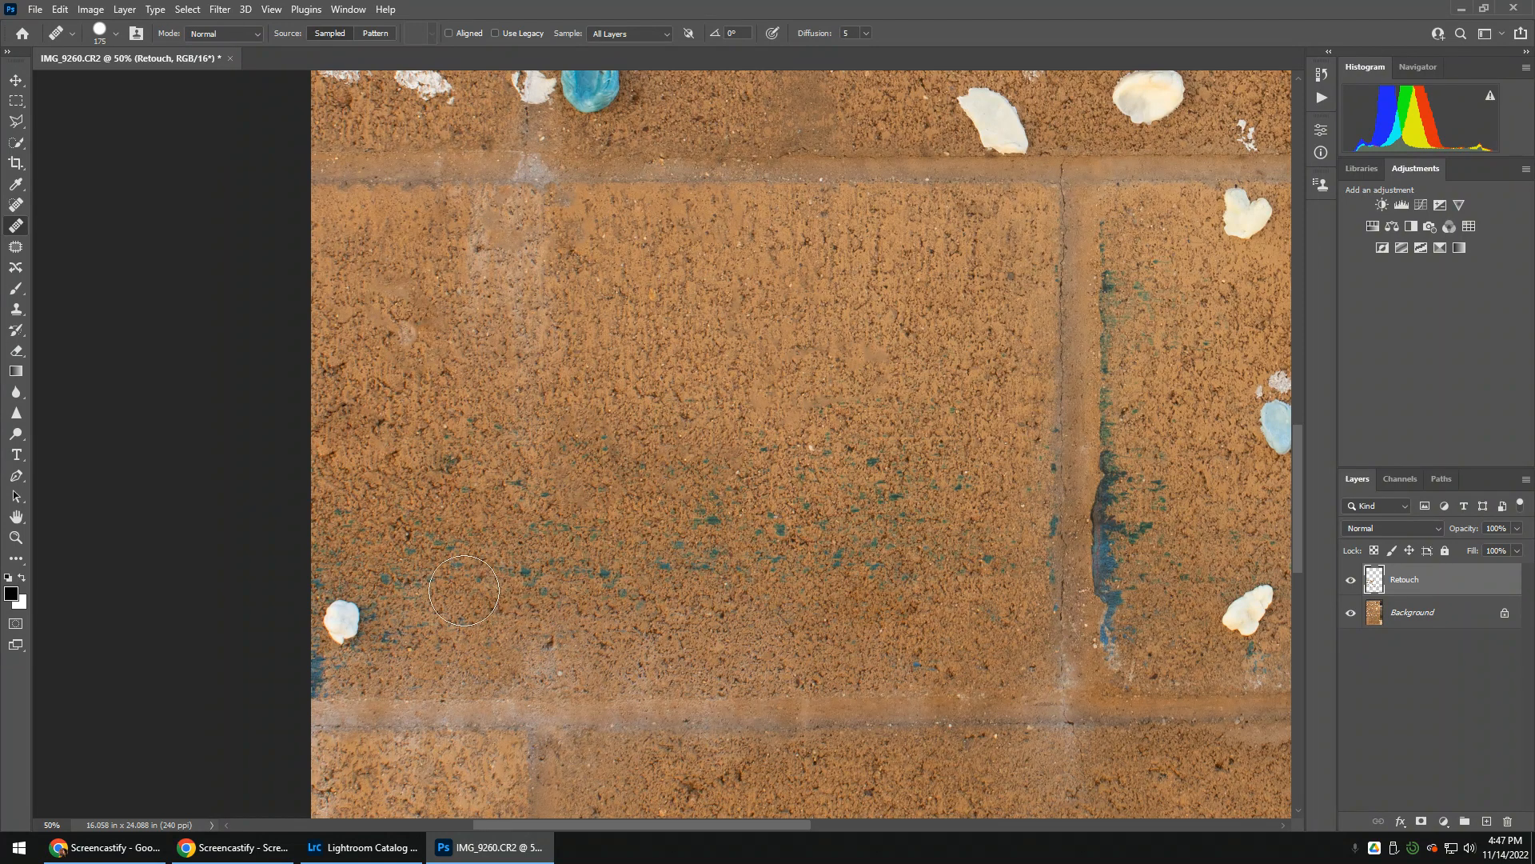
{"action": "left_click", "coordinate": [385, 557], "text": "alt"}
{"action": "left_click", "coordinate": [349, 617]}
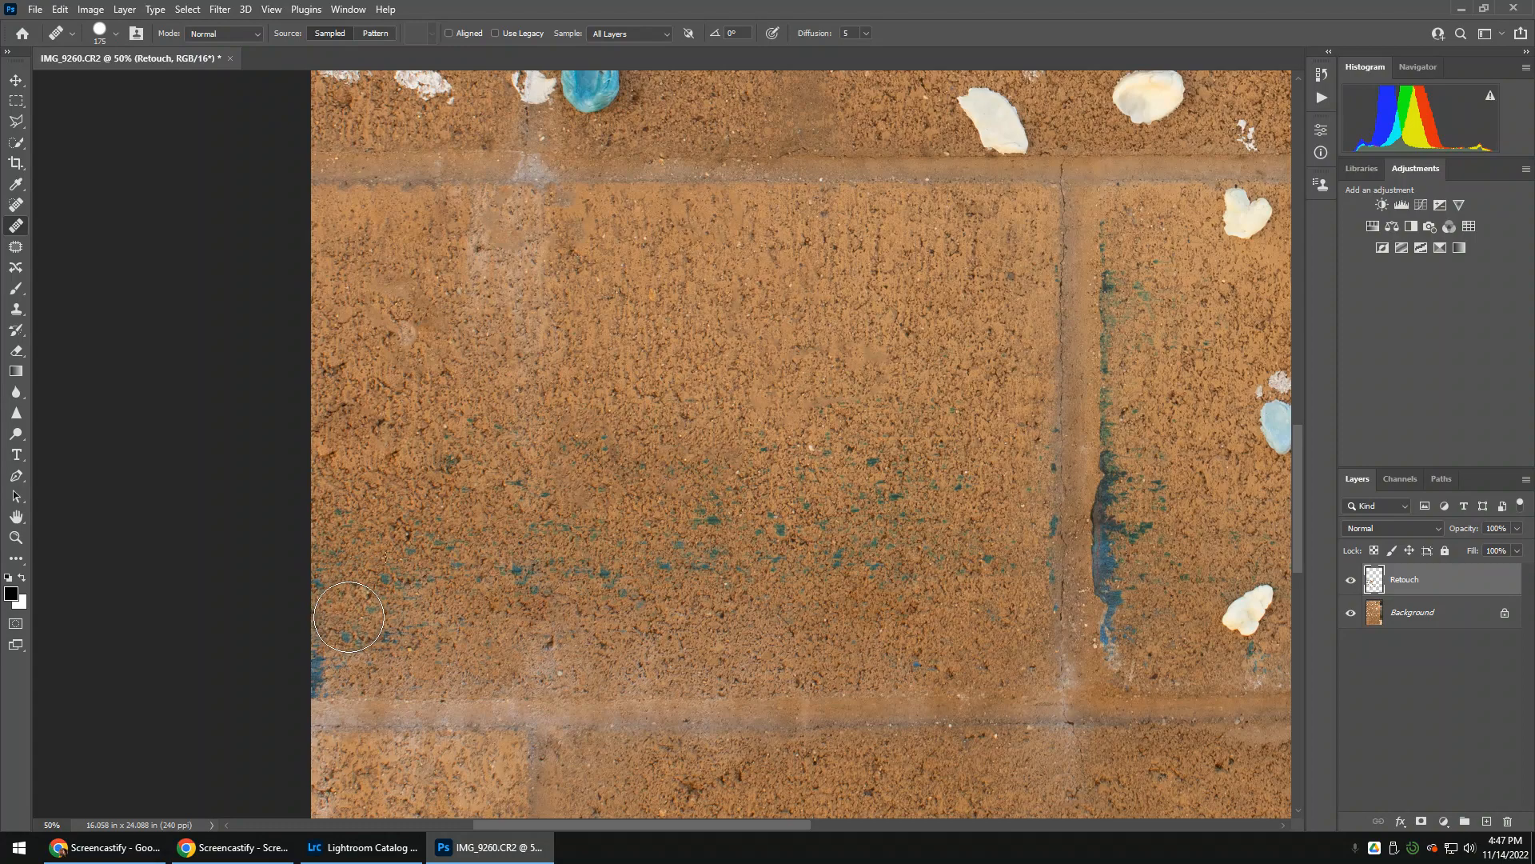
Heal away the stray teal specks and the pale patch on the block below the lower mortar line
{"action": "left_click_drag", "start_coordinate": [873, 323], "coordinate": [655, 3]}
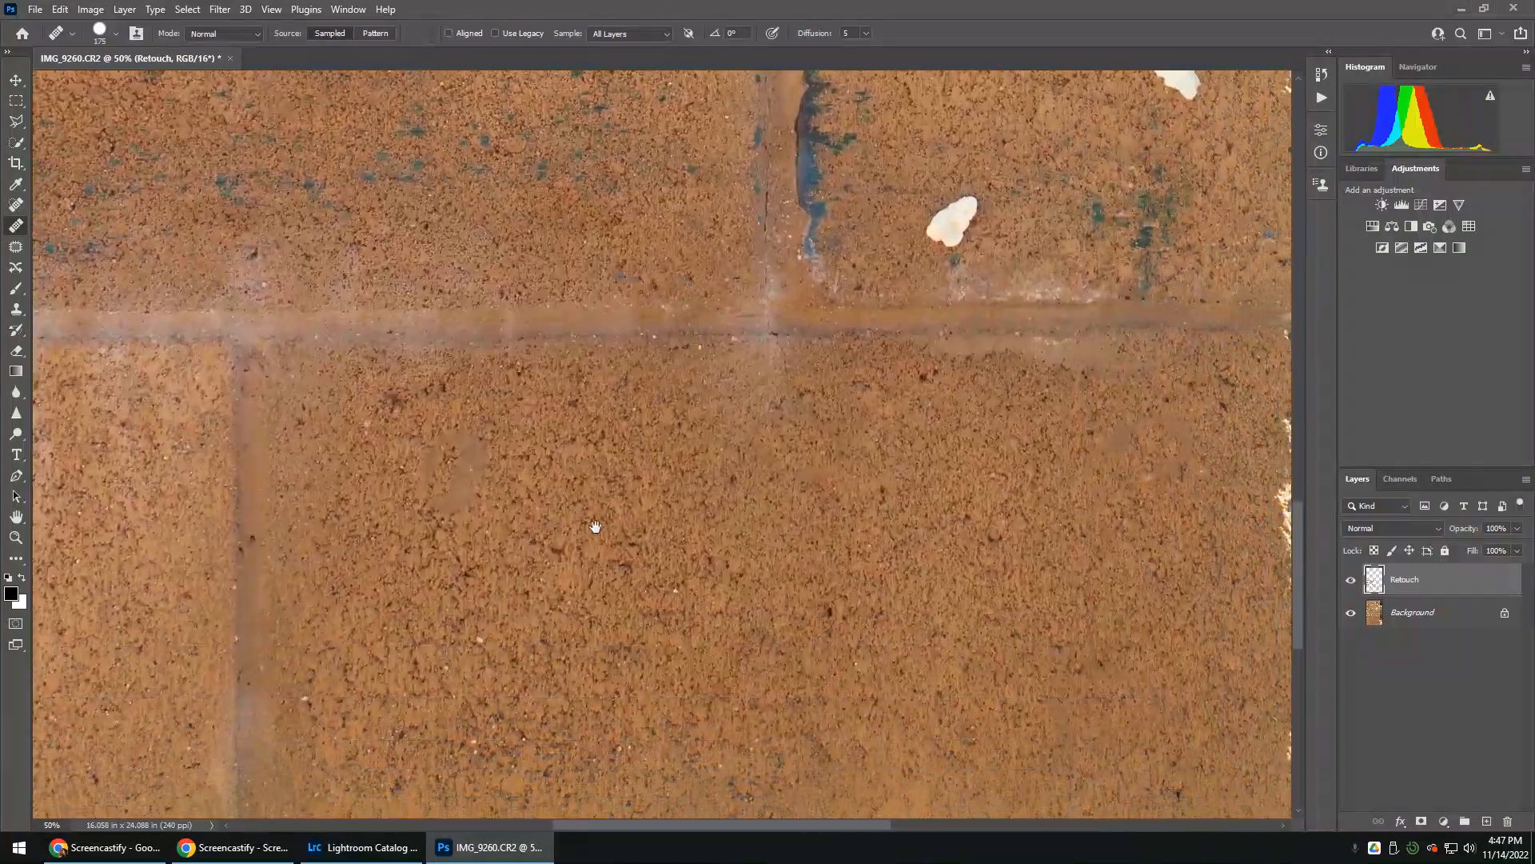
{"action": "left_click_drag", "start_coordinate": [596, 527], "coordinate": [579, 512]}
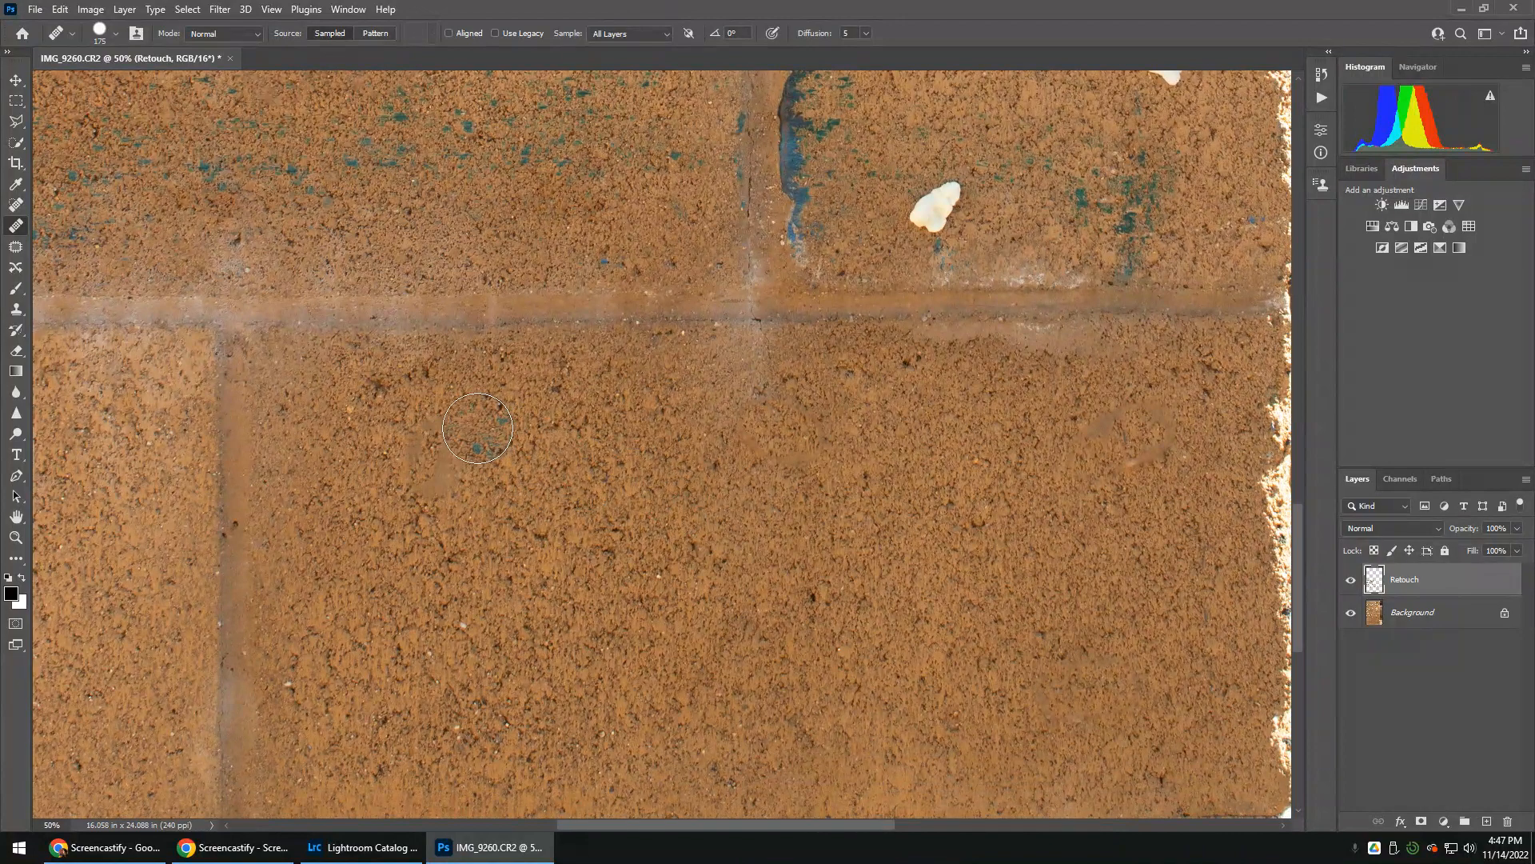
{"action": "left_click", "coordinate": [478, 428]}
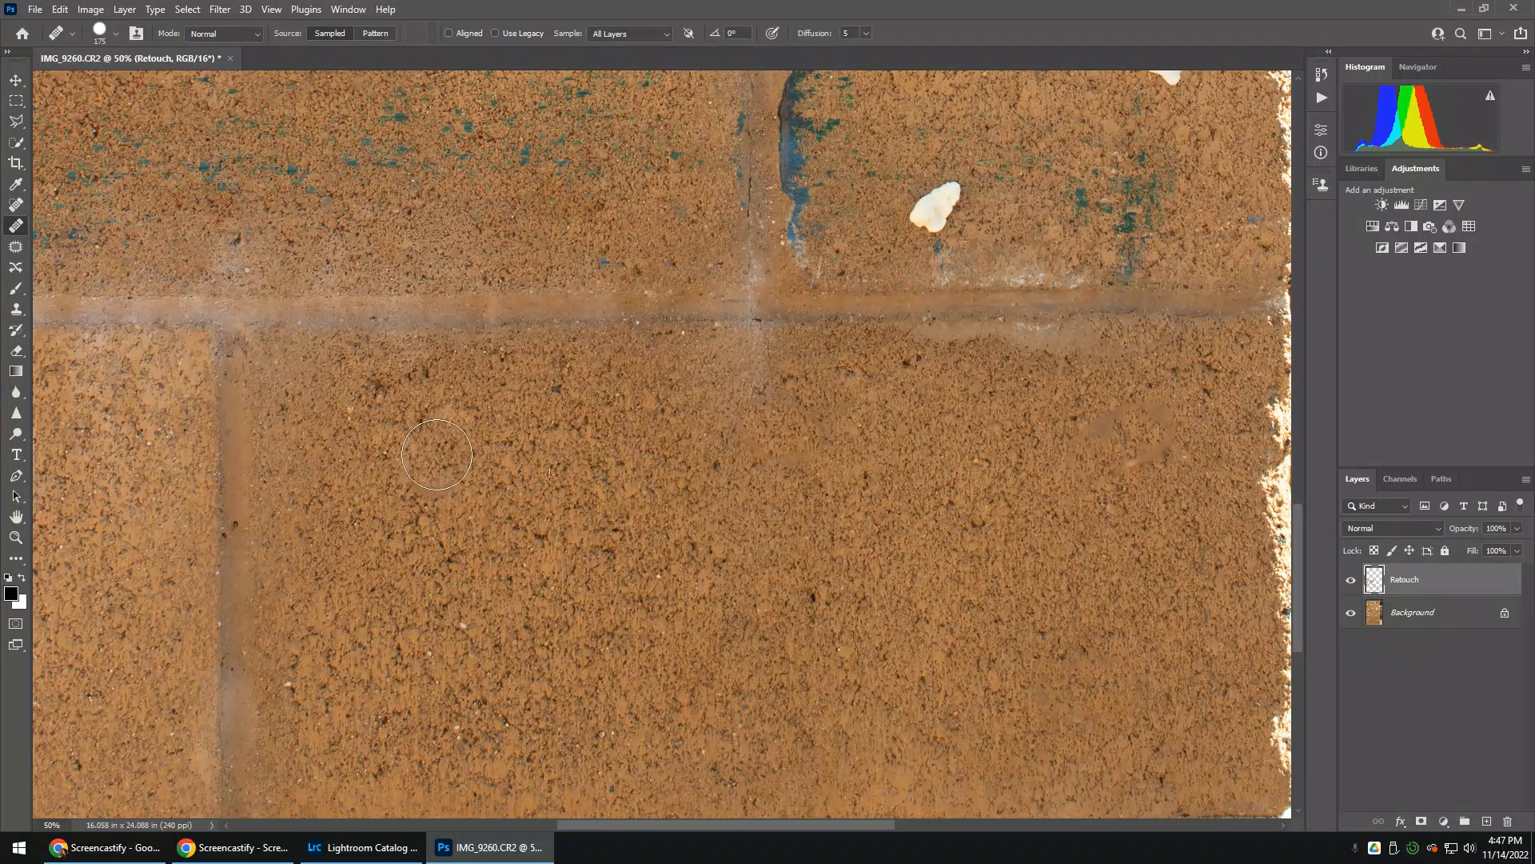
{"action": "left_click_drag", "start_coordinate": [926, 490], "coordinate": [631, 473]}
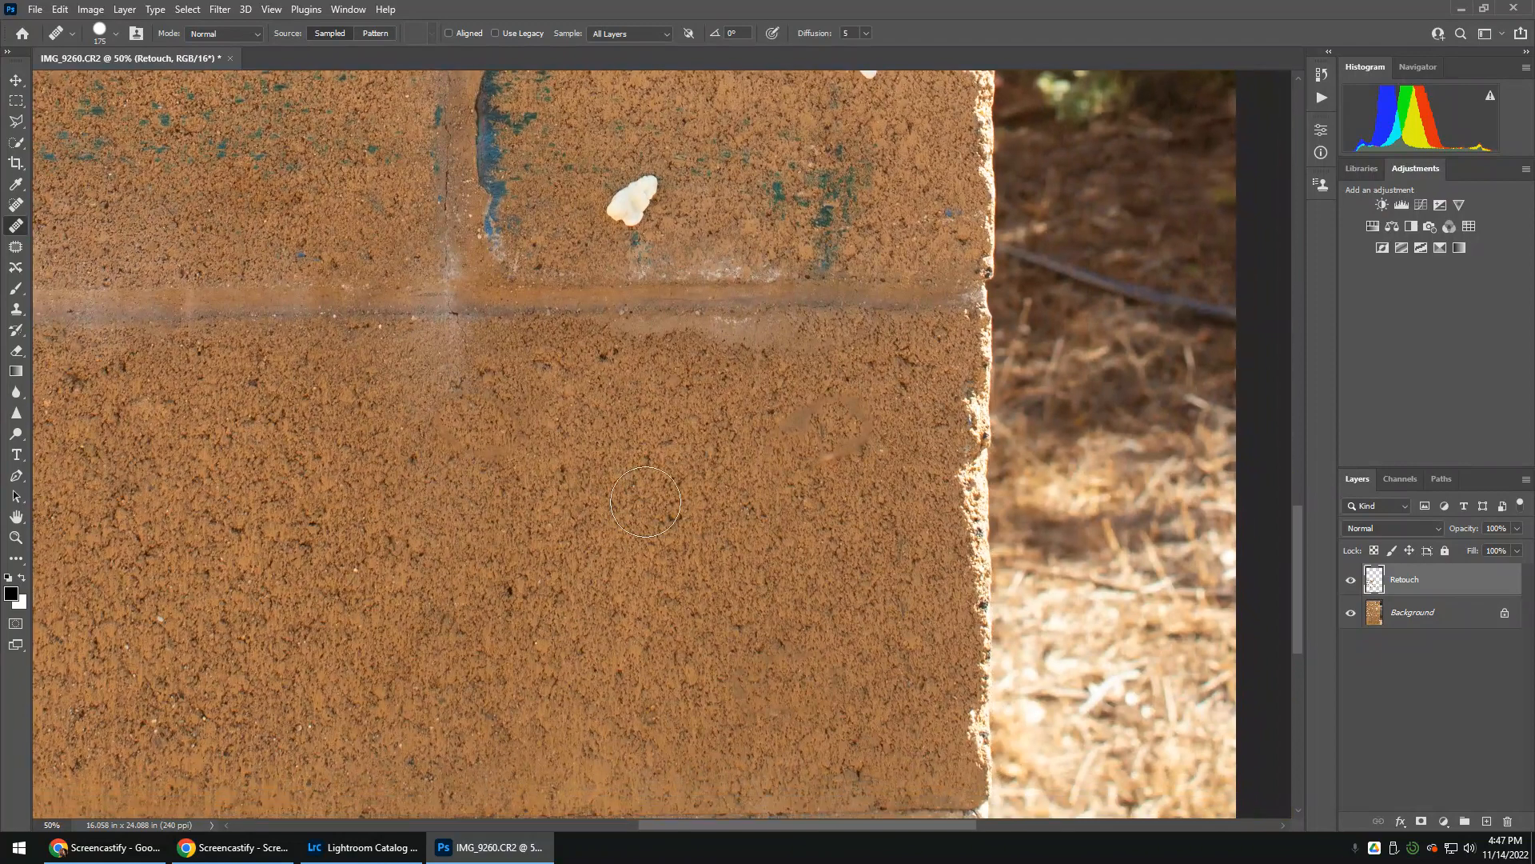
Heal away the remaining blemish on the block below the mortar line and the white shell beside the blue paint streak
{"action": "left_click", "coordinate": [696, 437], "text": "alt"}
{"action": "left_click_drag", "start_coordinate": [810, 433], "coordinate": [827, 432]}
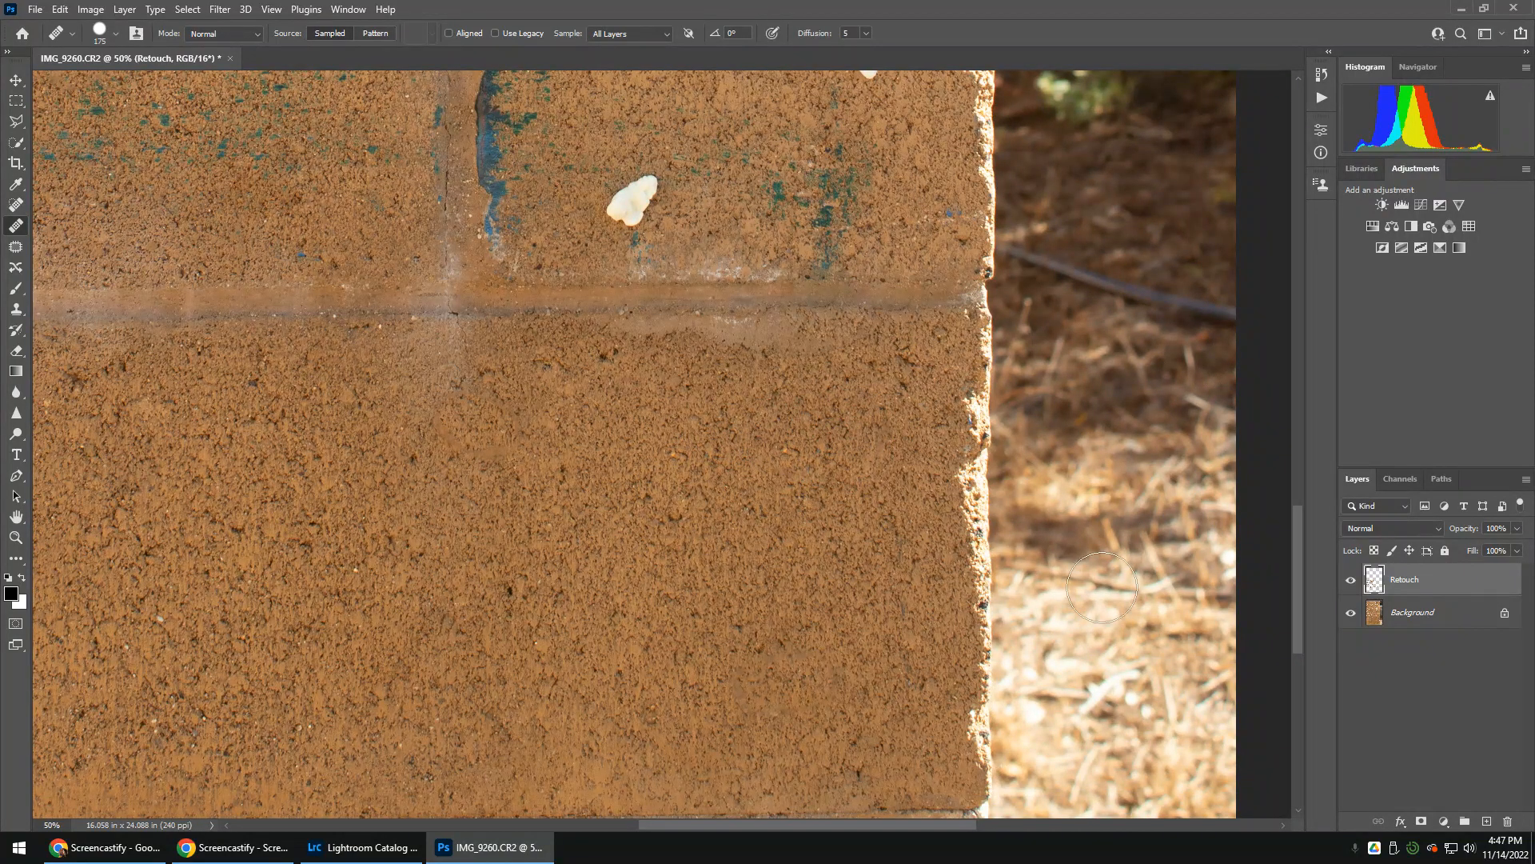
{"action": "mouse_move", "coordinate": [445, 559]}
{"action": "left_mouse_down"}
{"action": "mouse_move", "coordinate": [544, 353]}
{"action": "mouse_move", "coordinate": [710, 655]}
{"action": "mouse_move", "coordinate": [805, 469]}
{"action": "mouse_move", "coordinate": [439, 670]}
{"action": "mouse_move", "coordinate": [485, 848]}
{"action": "left_mouse_up"}
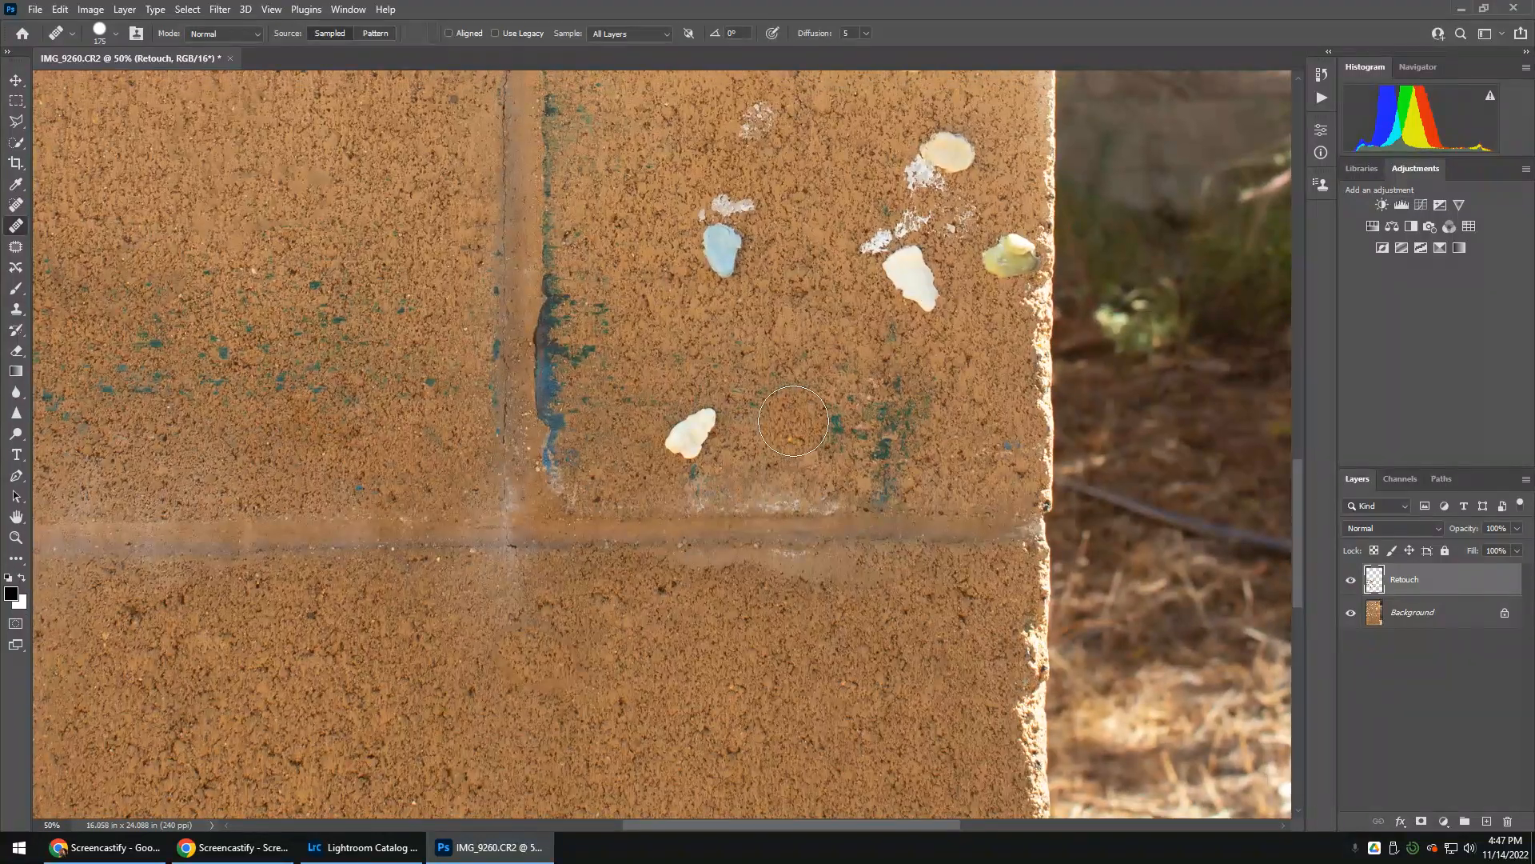
{"action": "left_click", "coordinate": [692, 436]}
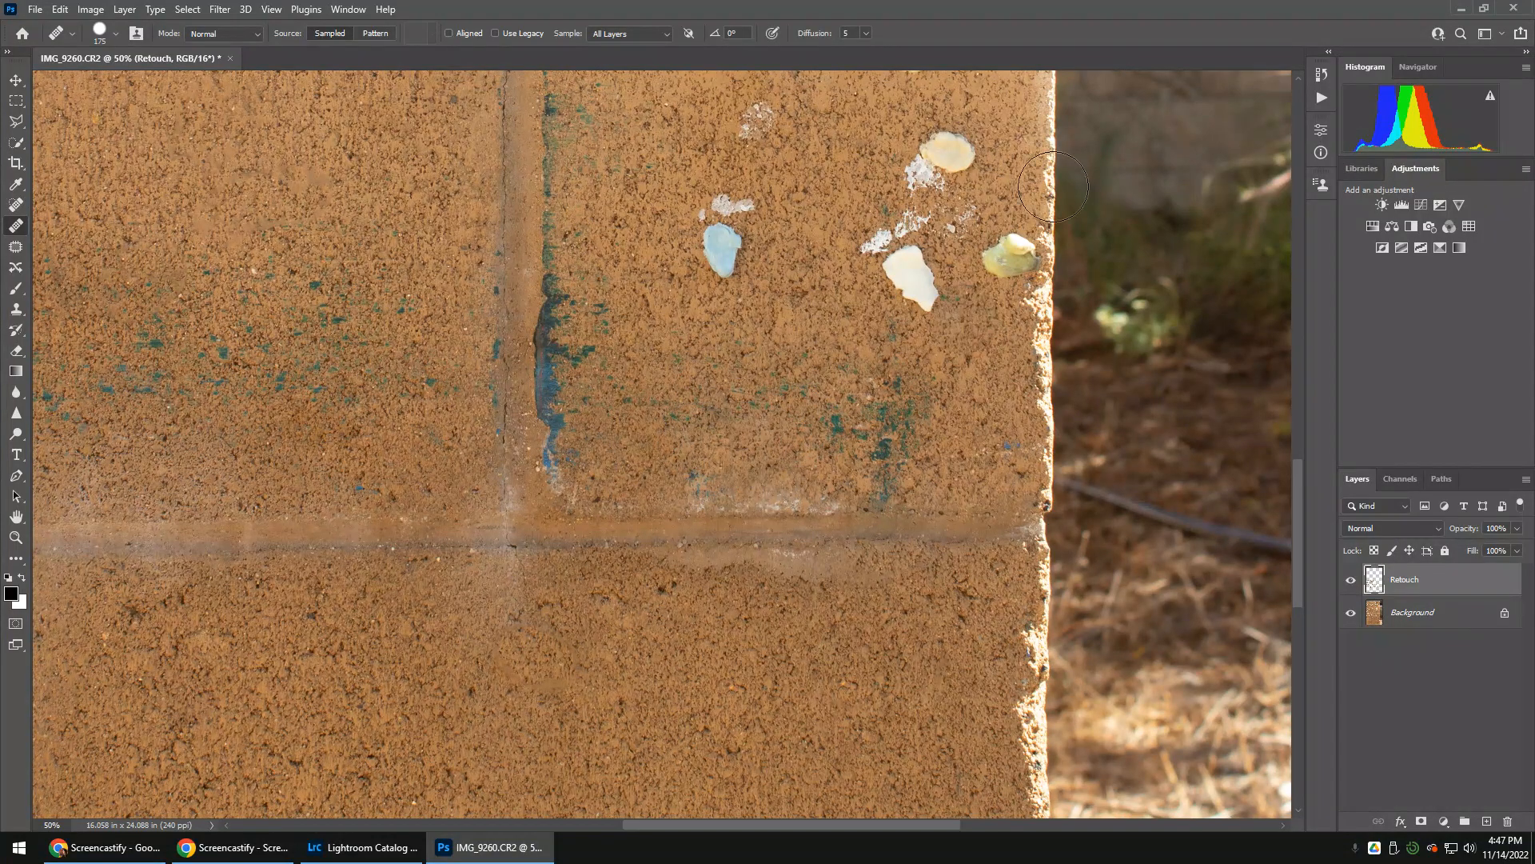
Heal away the light-blue shell, the white residue just above it and the residue patch farther up the block
{"action": "left_click", "coordinate": [658, 251], "text": "alt"}
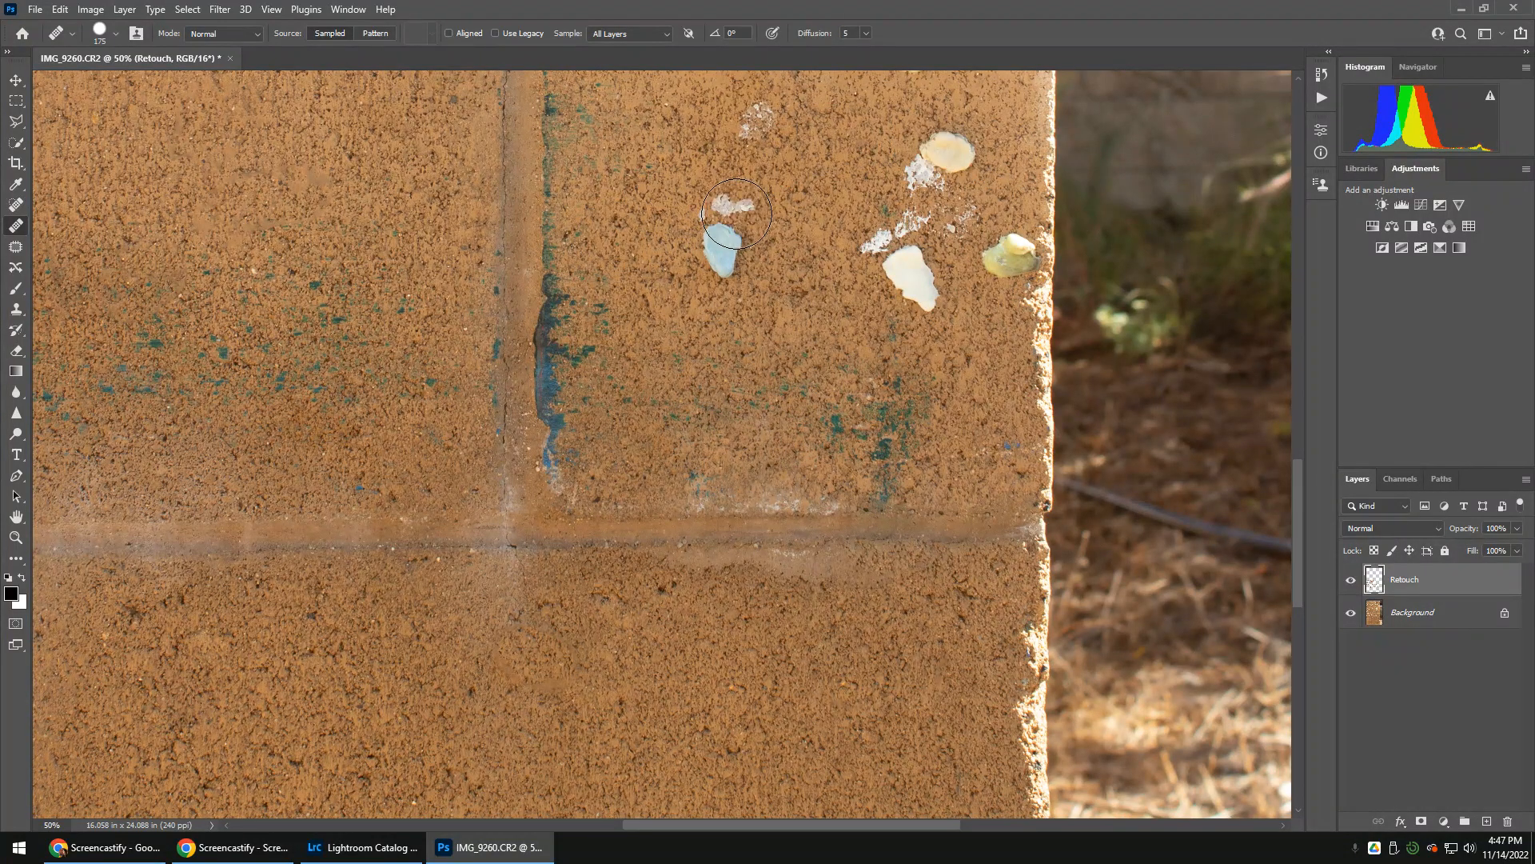
{"action": "left_click_drag", "start_coordinate": [737, 214], "coordinate": [721, 248]}
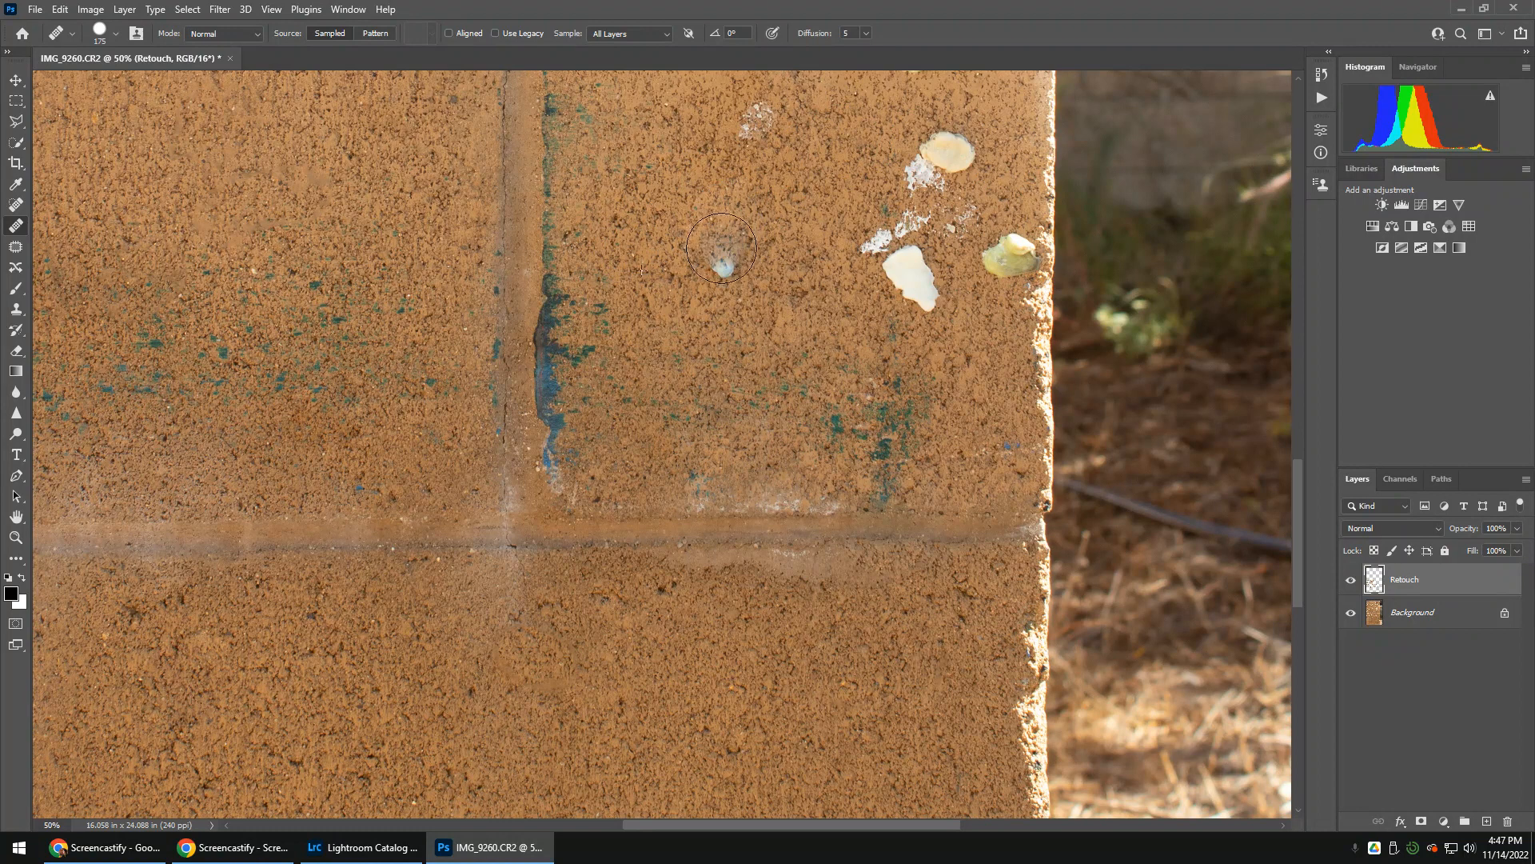
{"action": "left_click", "coordinate": [758, 125]}
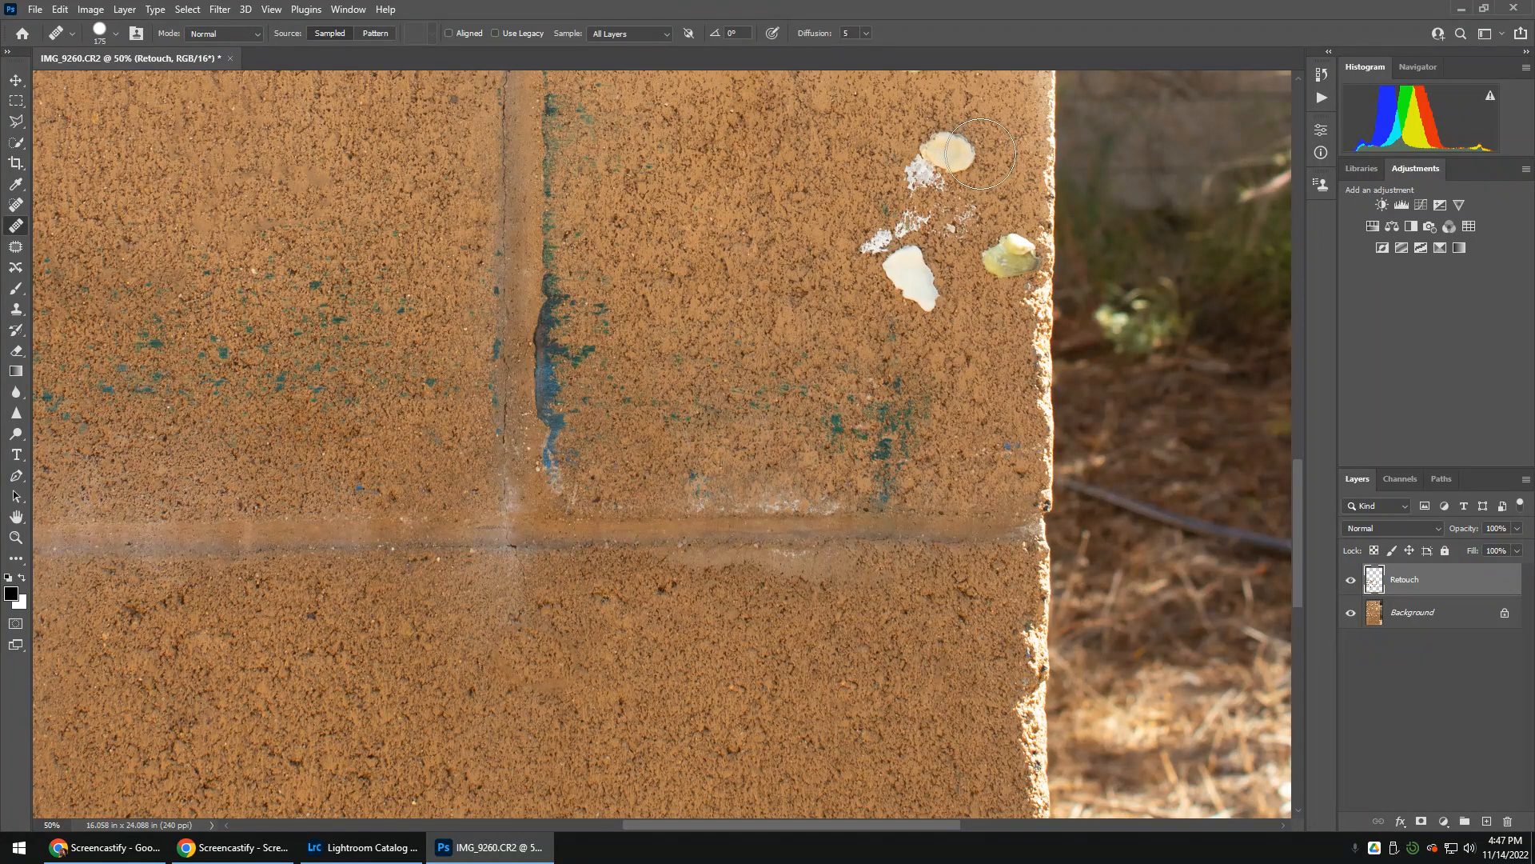
Heal away the cream and white shells, the residue between them and the yellow-green shell near the wall's outer edge
{"action": "mouse_move", "coordinate": [981, 154]}
{"action": "left_mouse_down"}
{"action": "mouse_move", "coordinate": [909, 167]}
{"action": "mouse_move", "coordinate": [893, 237]}
{"action": "mouse_move", "coordinate": [968, 215]}
{"action": "mouse_move", "coordinate": [889, 228]}
{"action": "mouse_move", "coordinate": [900, 288]}
{"action": "left_mouse_up"}
{"action": "left_click", "coordinate": [803, 254], "text": "alt"}
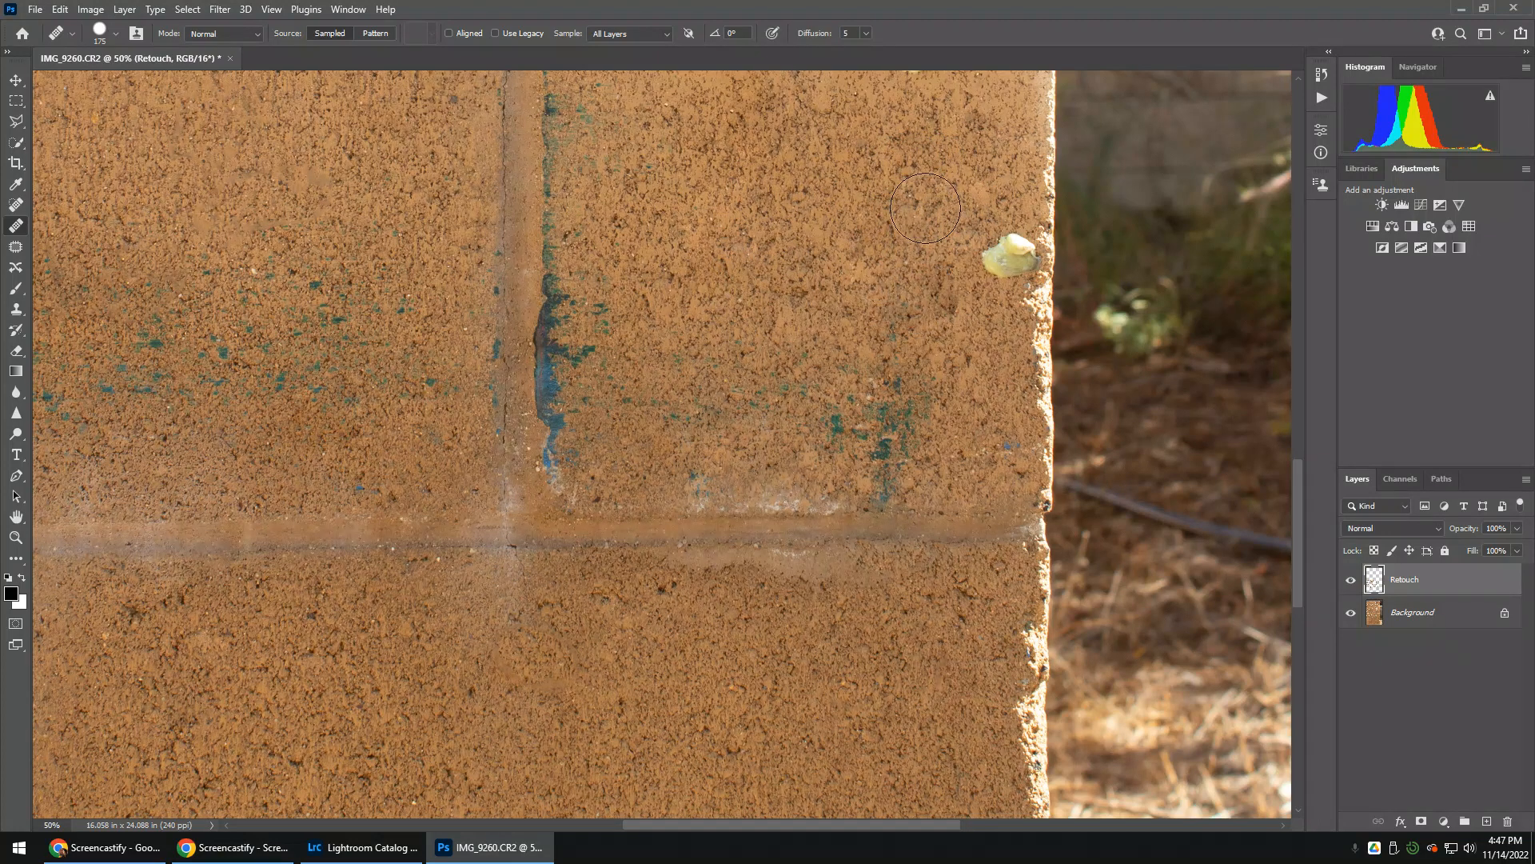
{"action": "left_click", "coordinate": [1002, 185], "text": "alt"}
{"action": "mouse_move", "coordinate": [1020, 270]}
{"action": "left_mouse_down"}
{"action": "mouse_move", "coordinate": [1009, 244]}
{"action": "mouse_move", "coordinate": [992, 268]}
{"action": "mouse_move", "coordinate": [1015, 240]}
{"action": "mouse_move", "coordinate": [1010, 259]}
{"action": "left_mouse_up"}
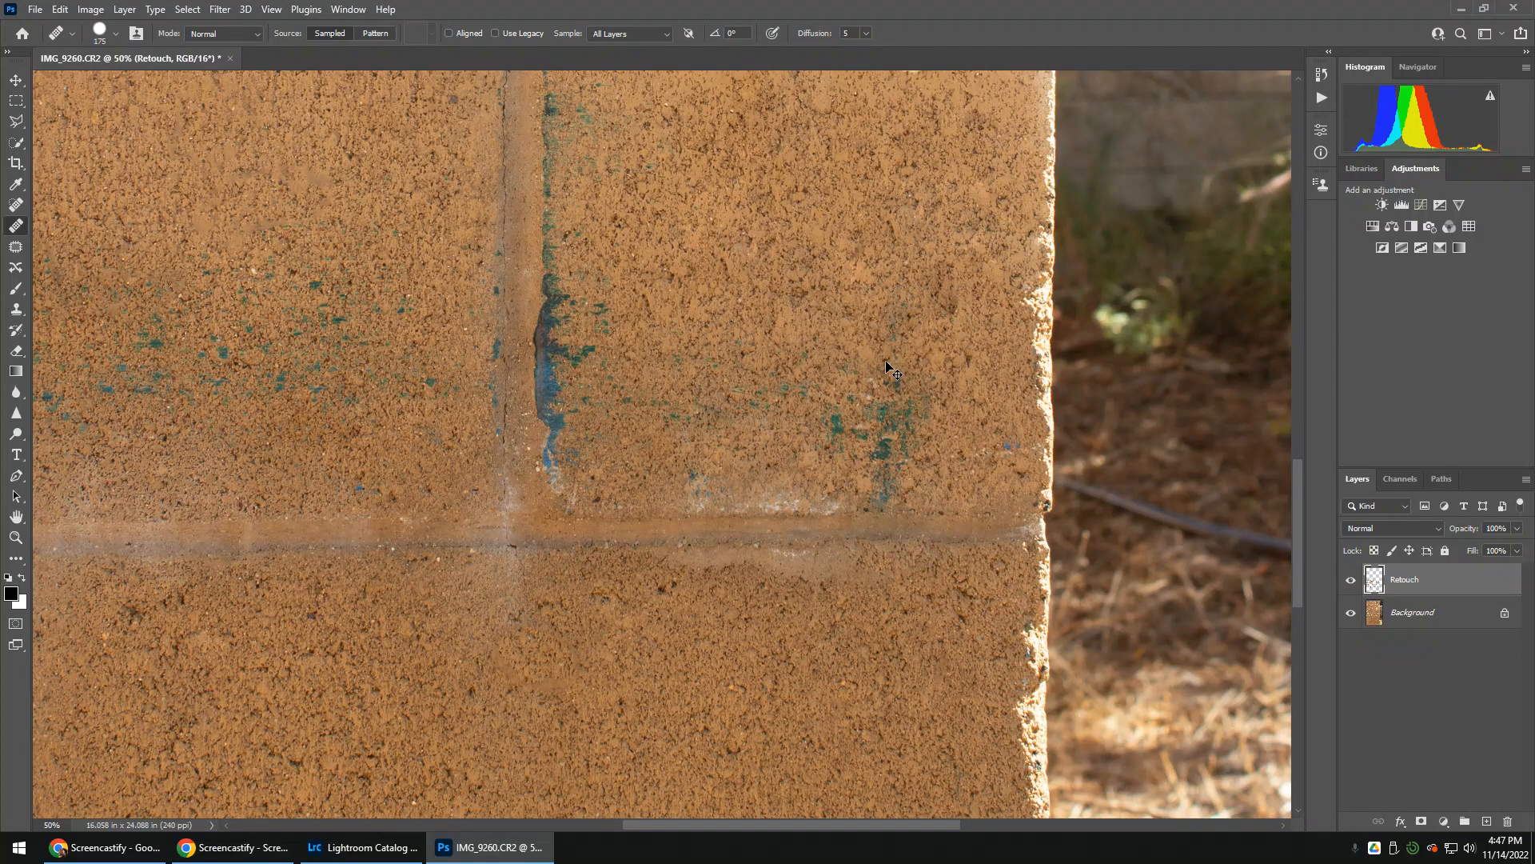
Heal away the heart-shaped white shell and the large pale-yellow shell just under the upper mortar line
{"action": "key", "text": "ctrl+minus"}
{"action": "key", "text": "ctrl+plus"}
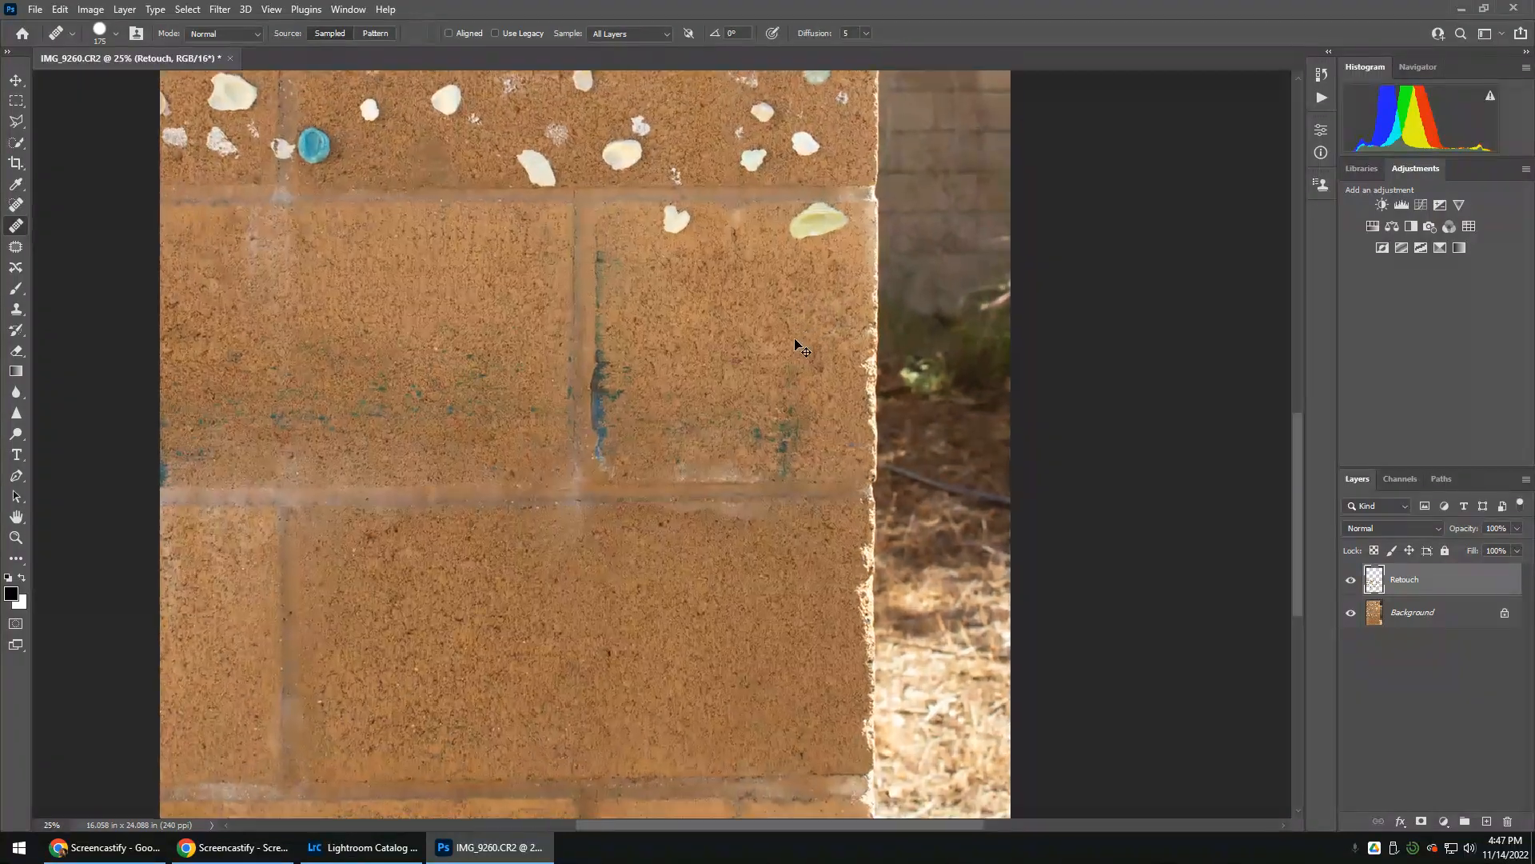
{"action": "scroll", "coordinate": [771, 401], "scroll_direction": "up", "scroll_amount": 3}
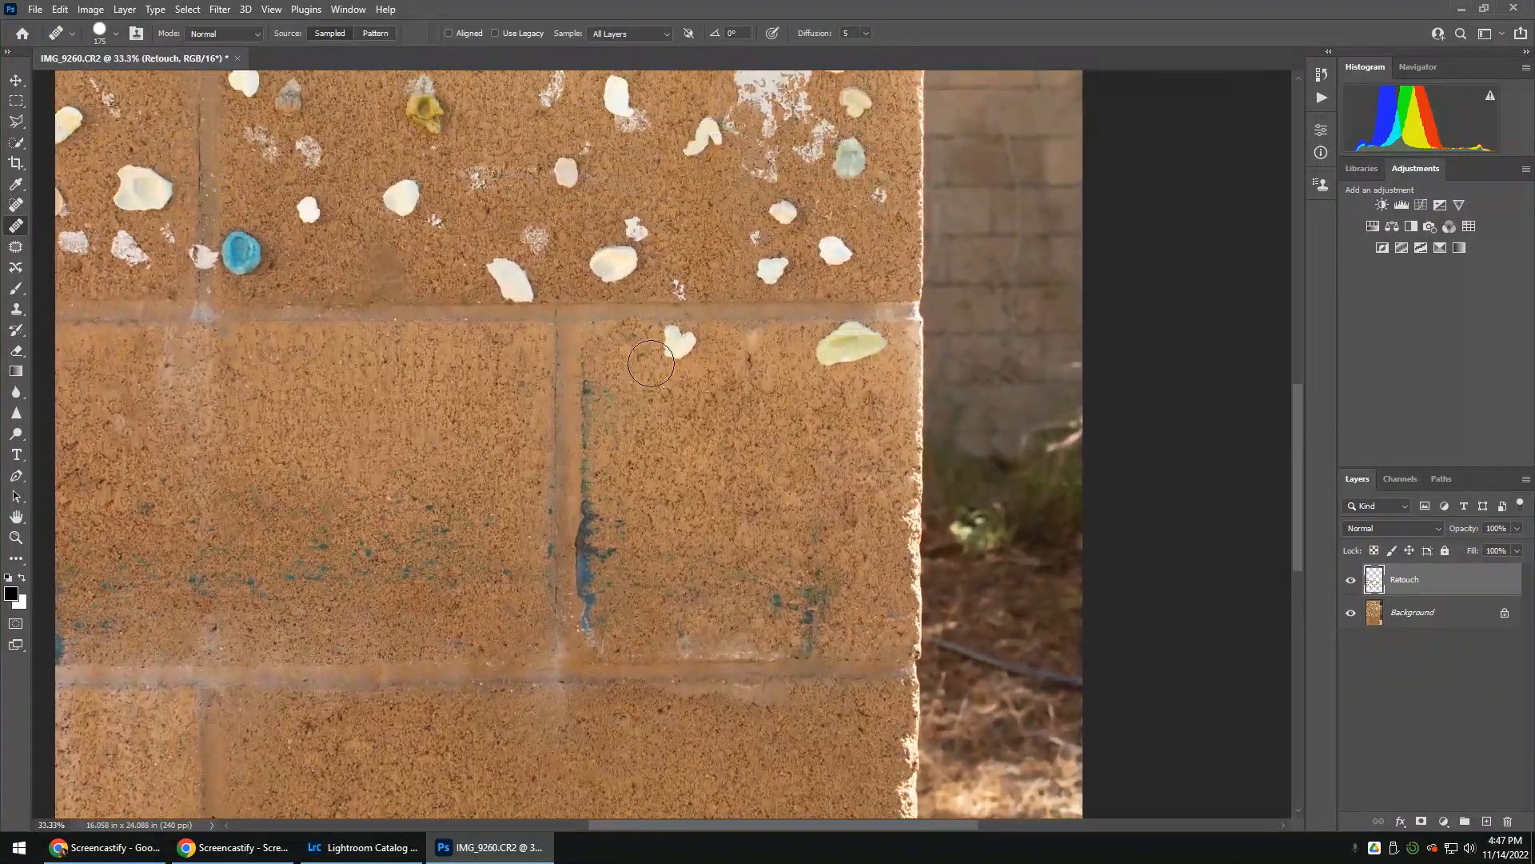
{"action": "key", "text": "super"}
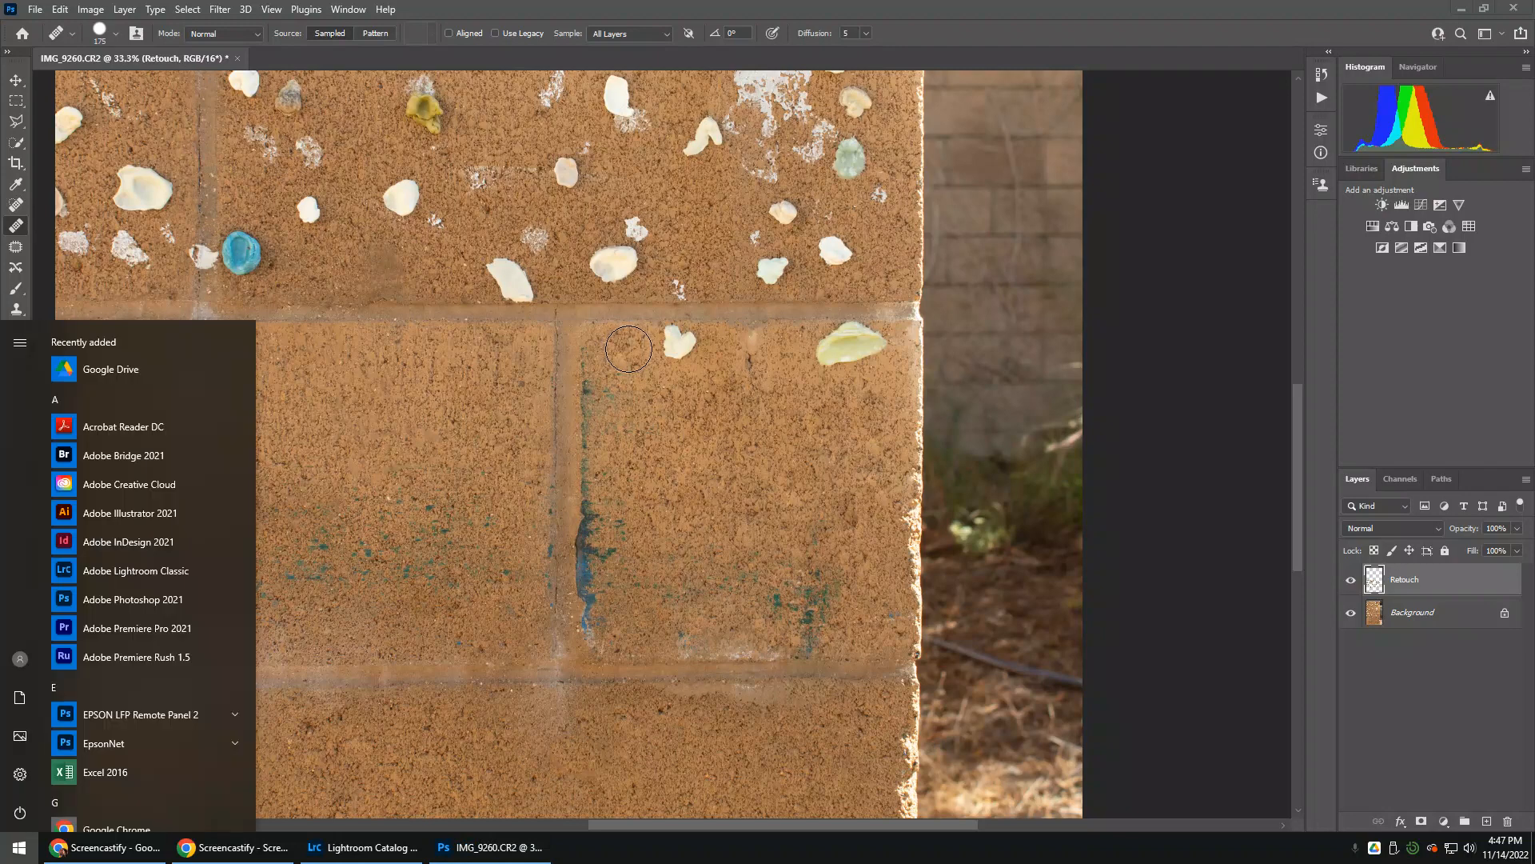
{"action": "key", "text": "Escape"}
{"action": "left_click", "coordinate": [628, 348], "text": "alt"}
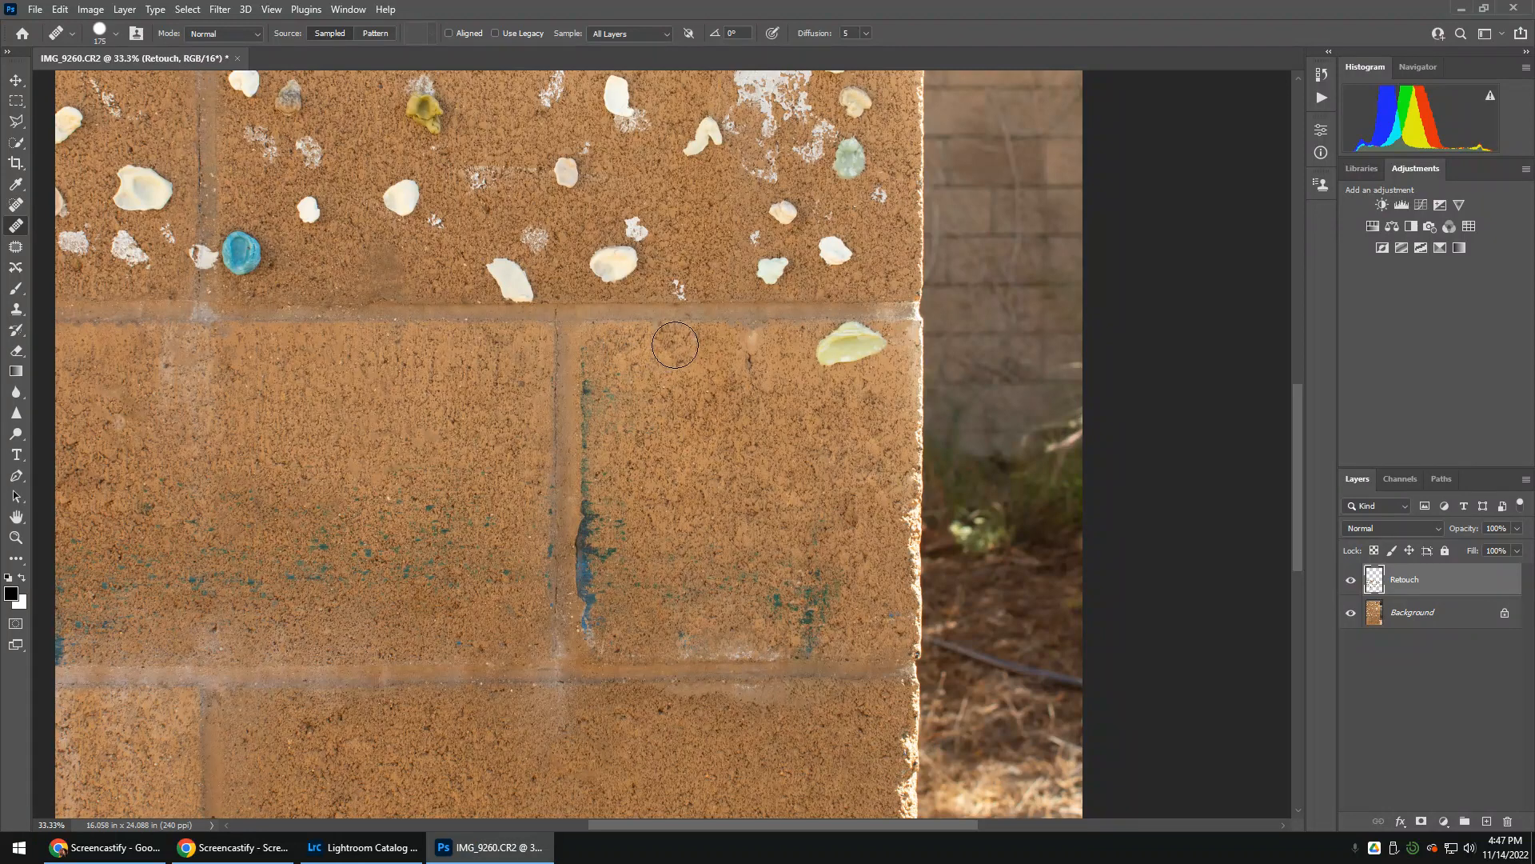
{"action": "left_click_drag", "start_coordinate": [676, 344], "coordinate": [680, 346]}
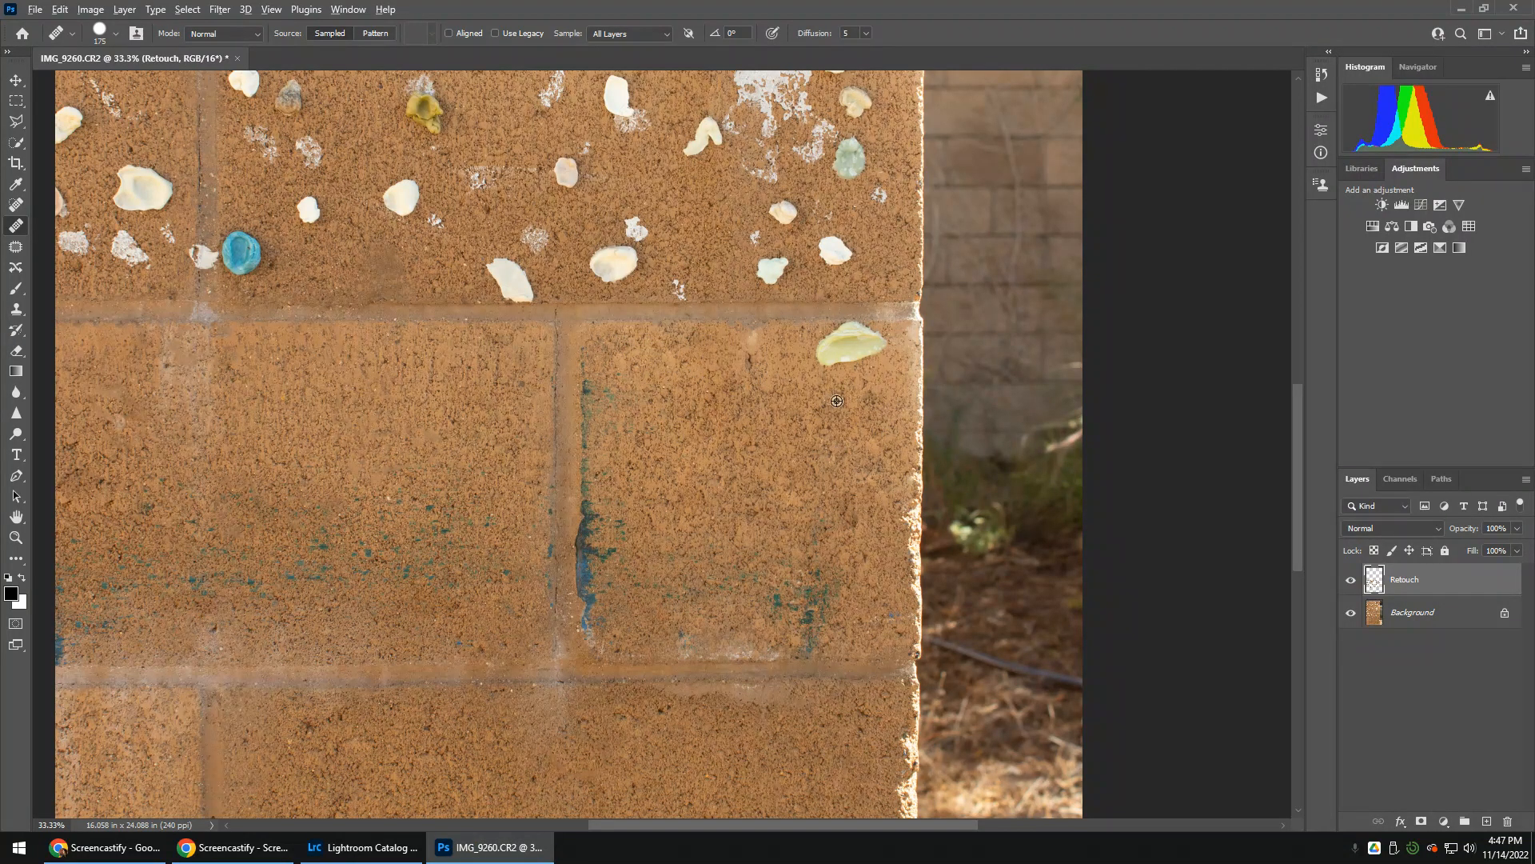
{"action": "left_click_drag", "start_coordinate": [881, 350], "coordinate": [837, 352]}
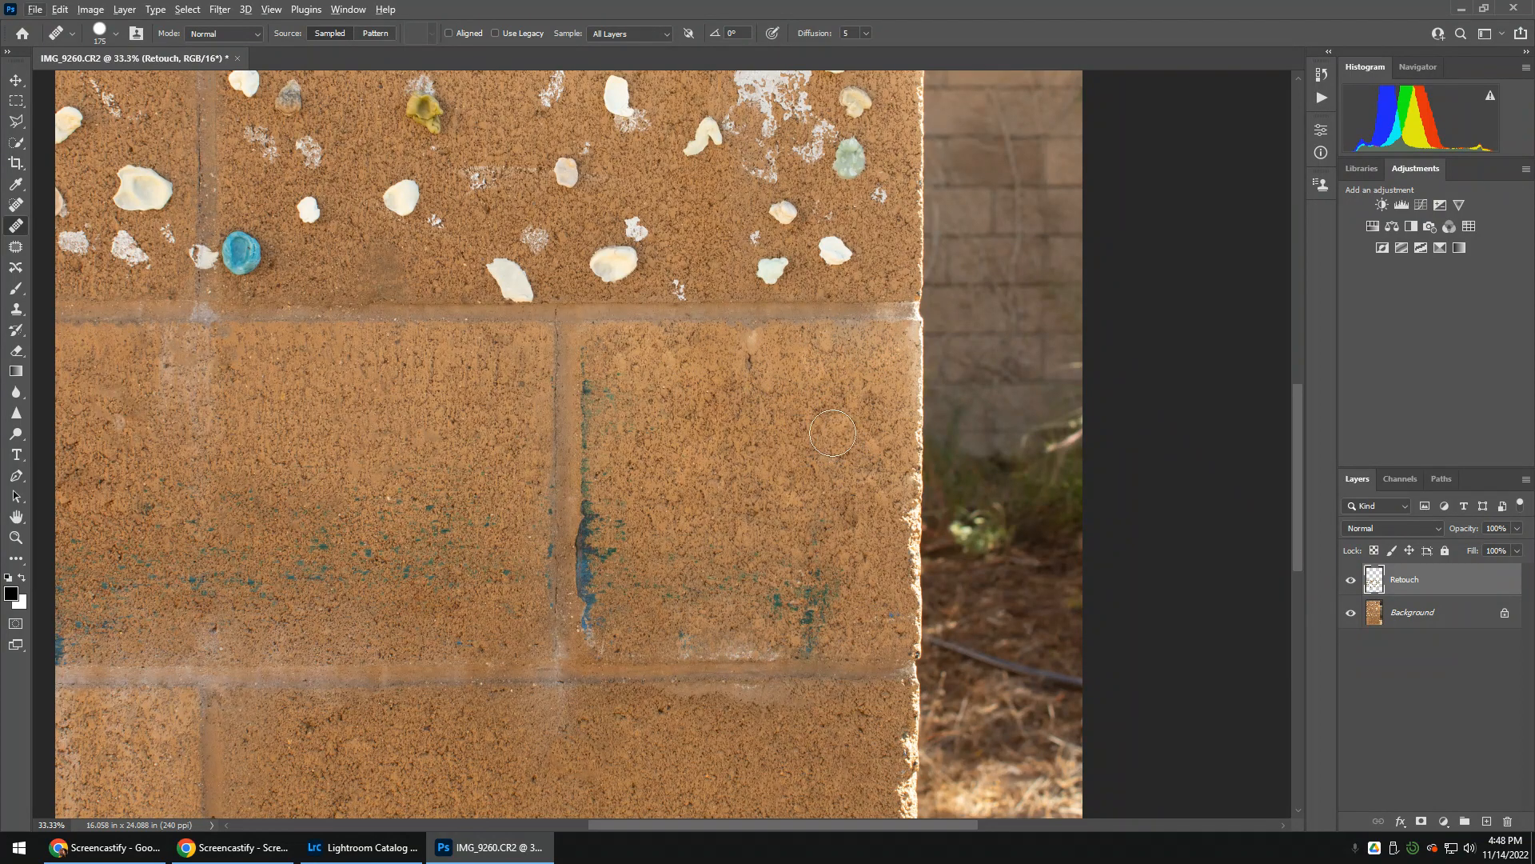
Heal the pale mark under the upper mortar line and the uneven spot lower on the same block, ending with the whole photo fitted in view
{"action": "left_click", "coordinate": [750, 350]}
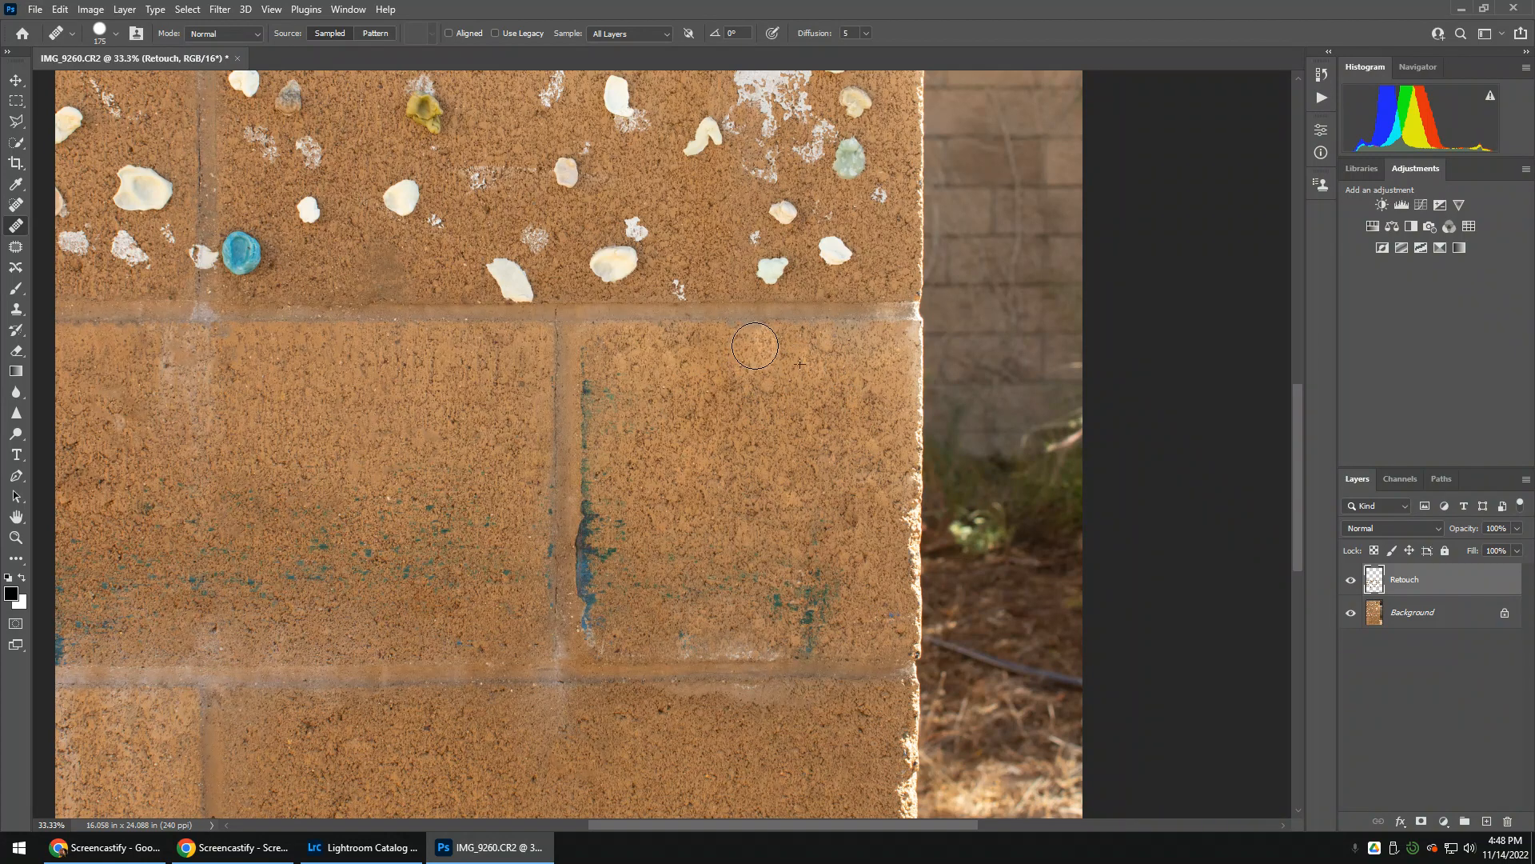
{"action": "left_click", "coordinate": [776, 349]}
{"action": "left_click_drag", "start_coordinate": [698, 435], "coordinate": [725, 438]}
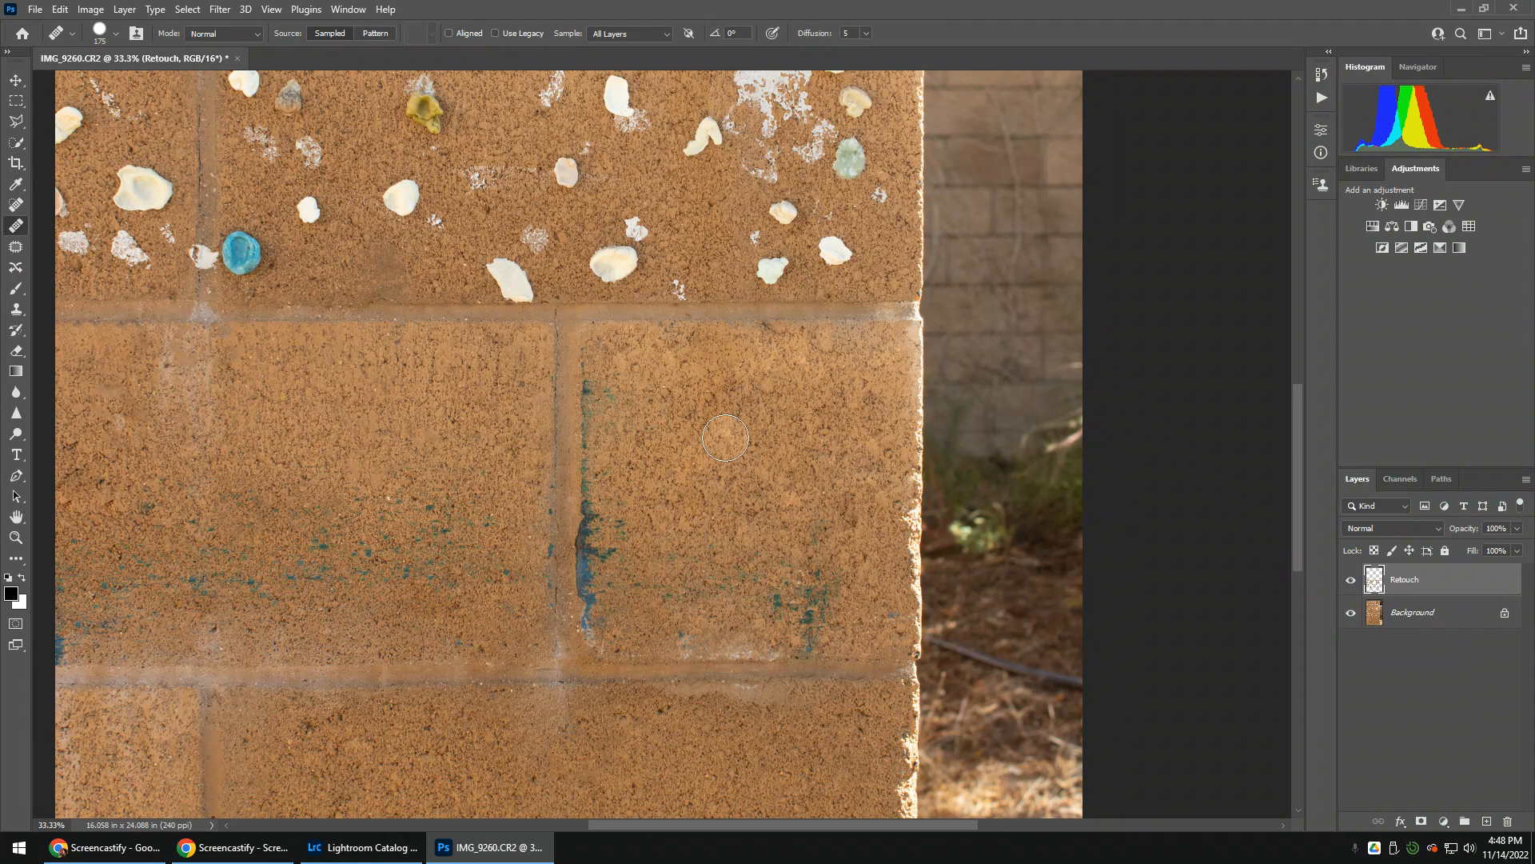
{"action": "key", "text": "ctrl+0"}
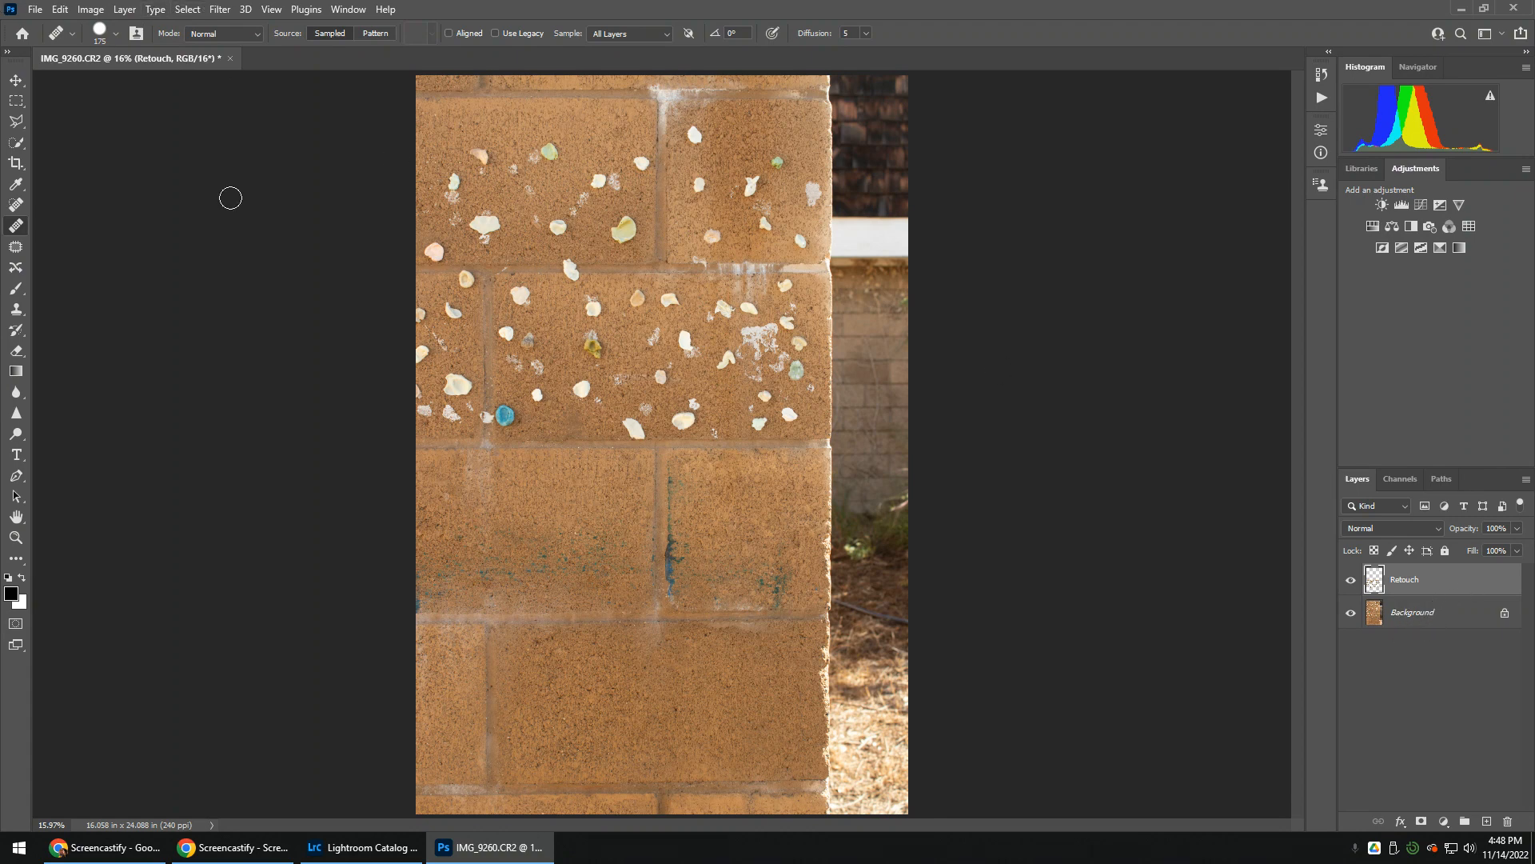
{"action": "mouse_move", "coordinate": [244, 852]}
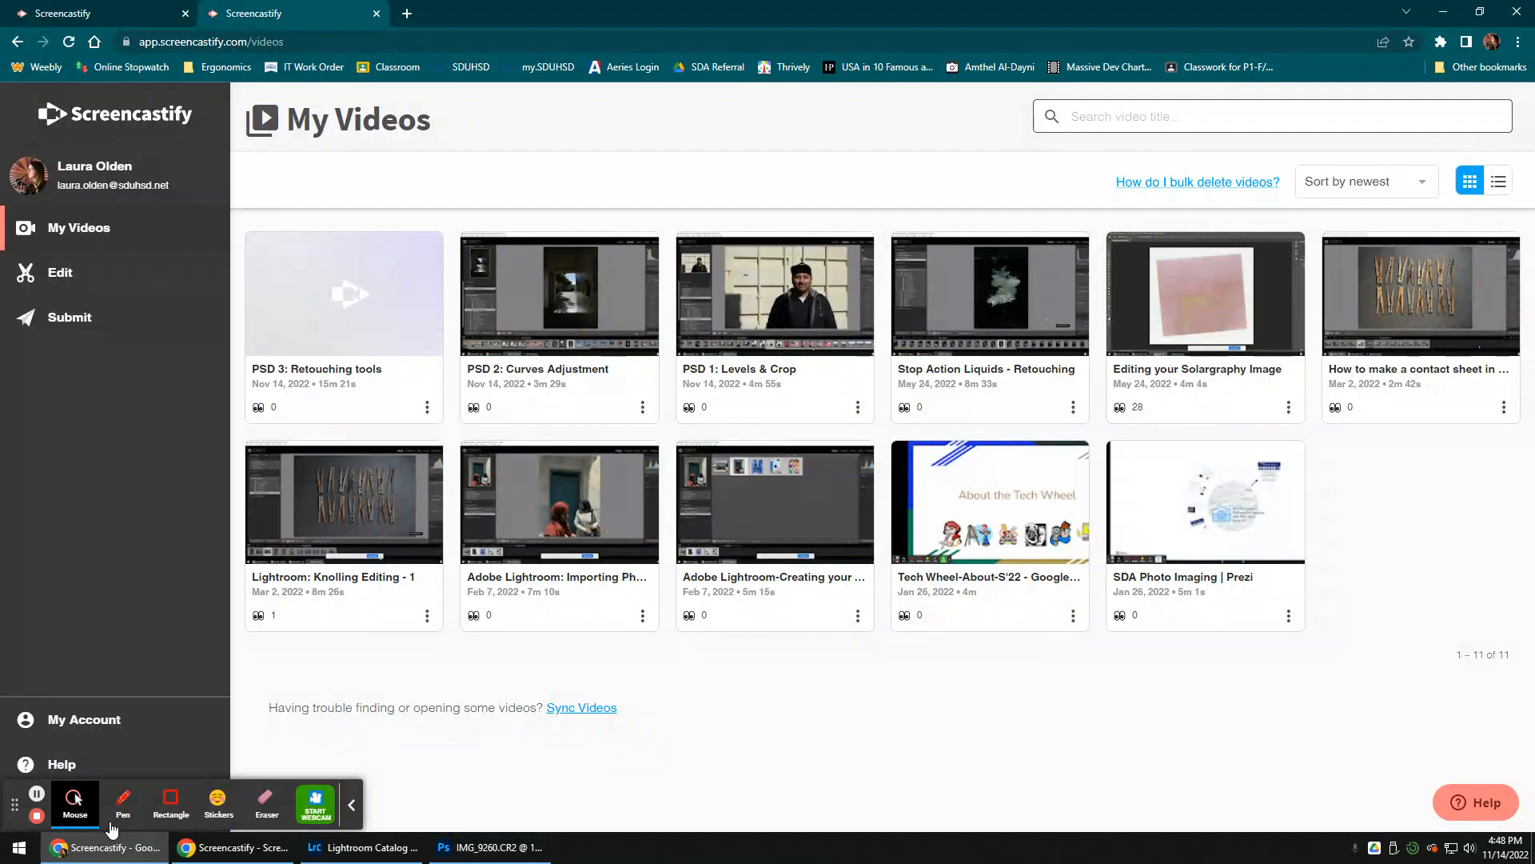
{"action": "left_click", "coordinate": [469, 853]}
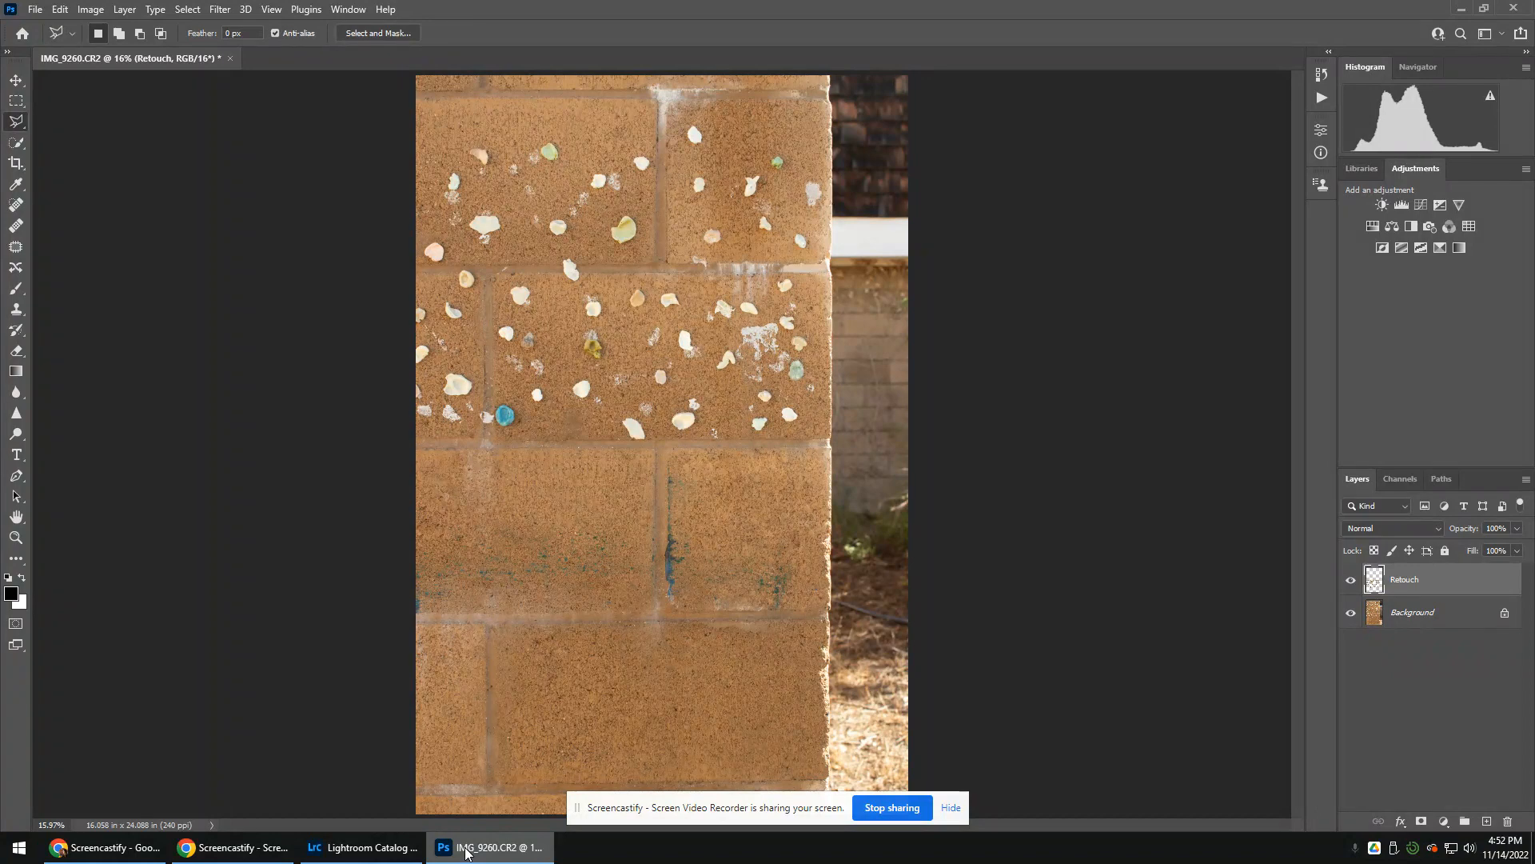
{"action": "left_click", "coordinate": [951, 807]}
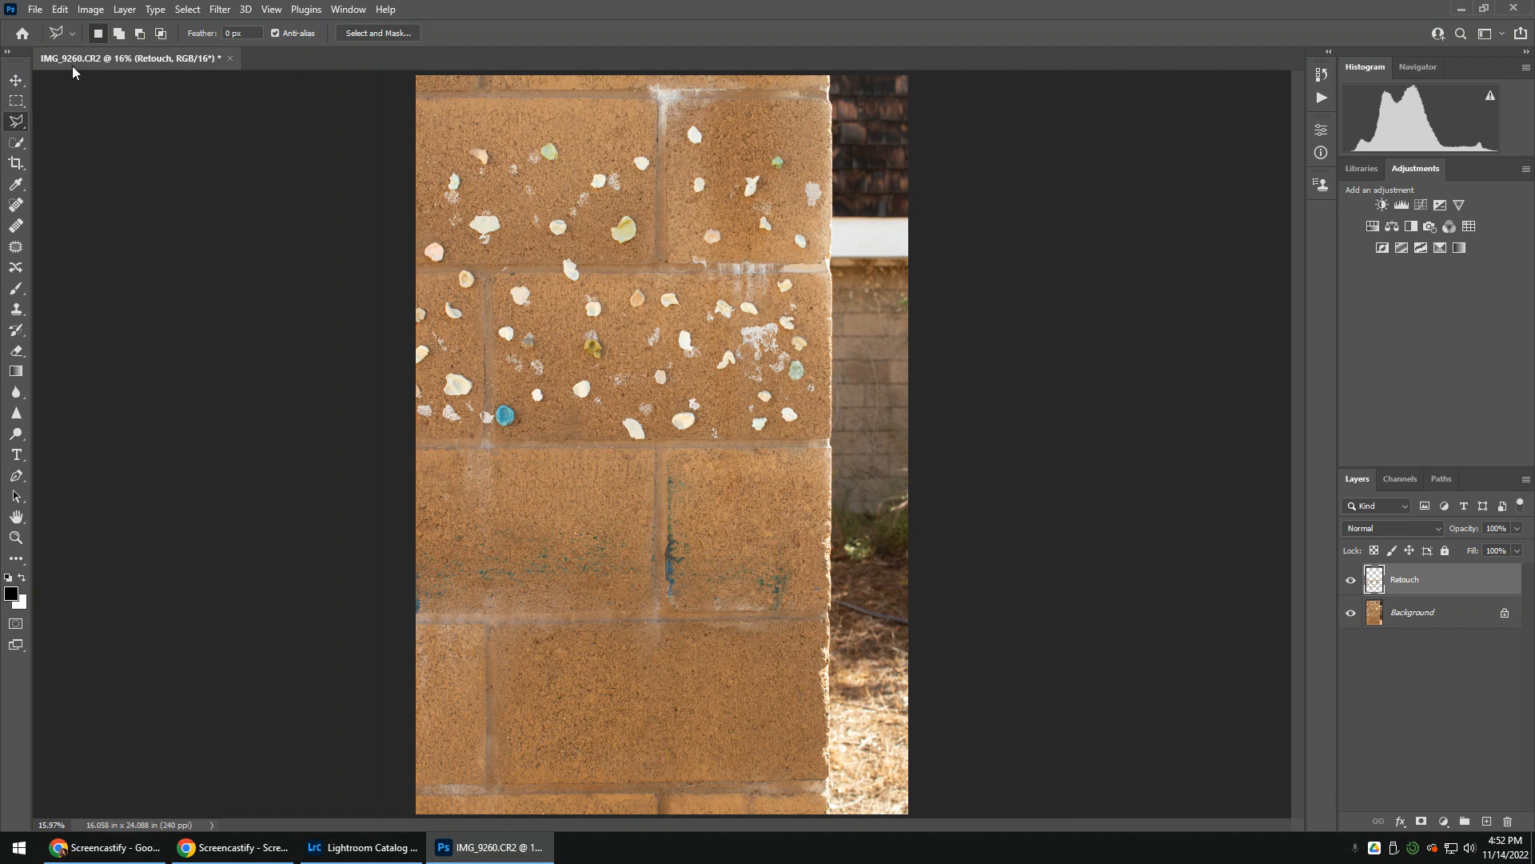
Outline the shell-covered area of the small block beside the roof with the Polygonal Lasso tool
{"action": "right_click", "coordinate": [16, 130]}
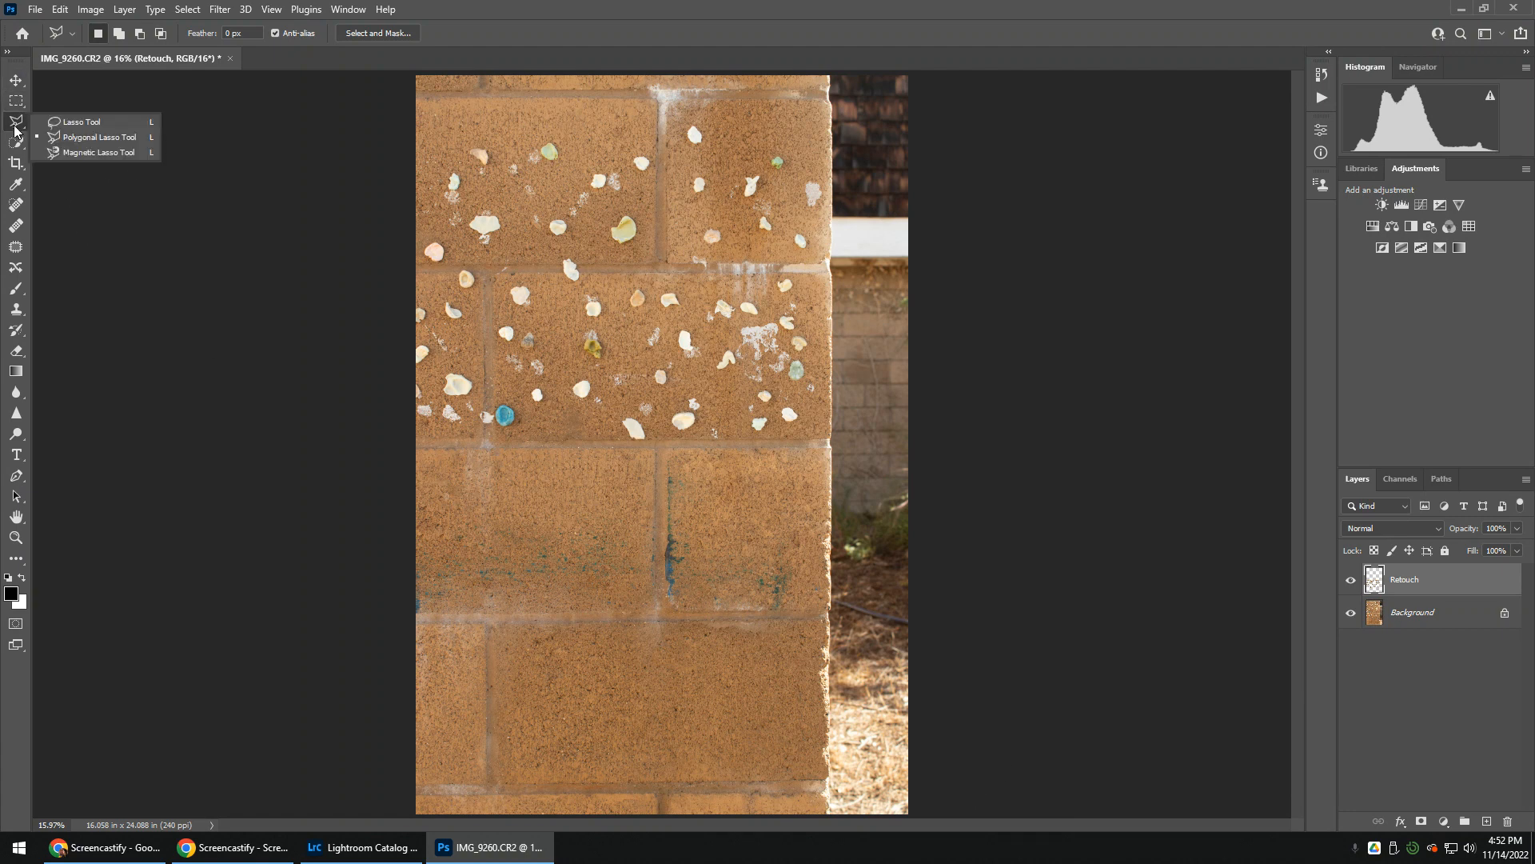
{"action": "left_click", "coordinate": [81, 139]}
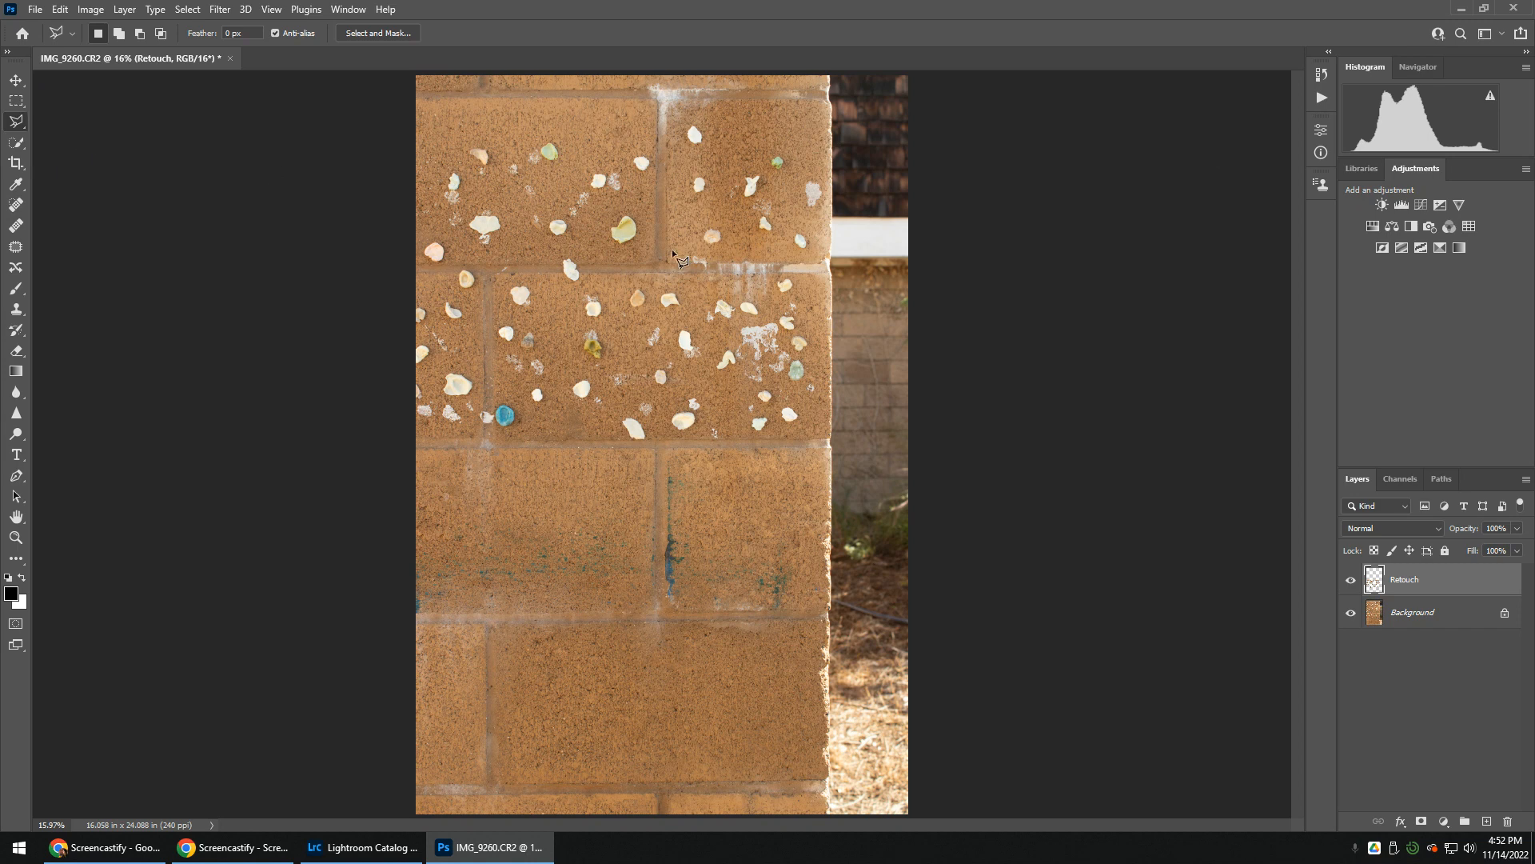
{"action": "left_click", "coordinate": [697, 122]}
{"action": "left_click", "coordinate": [708, 122]}
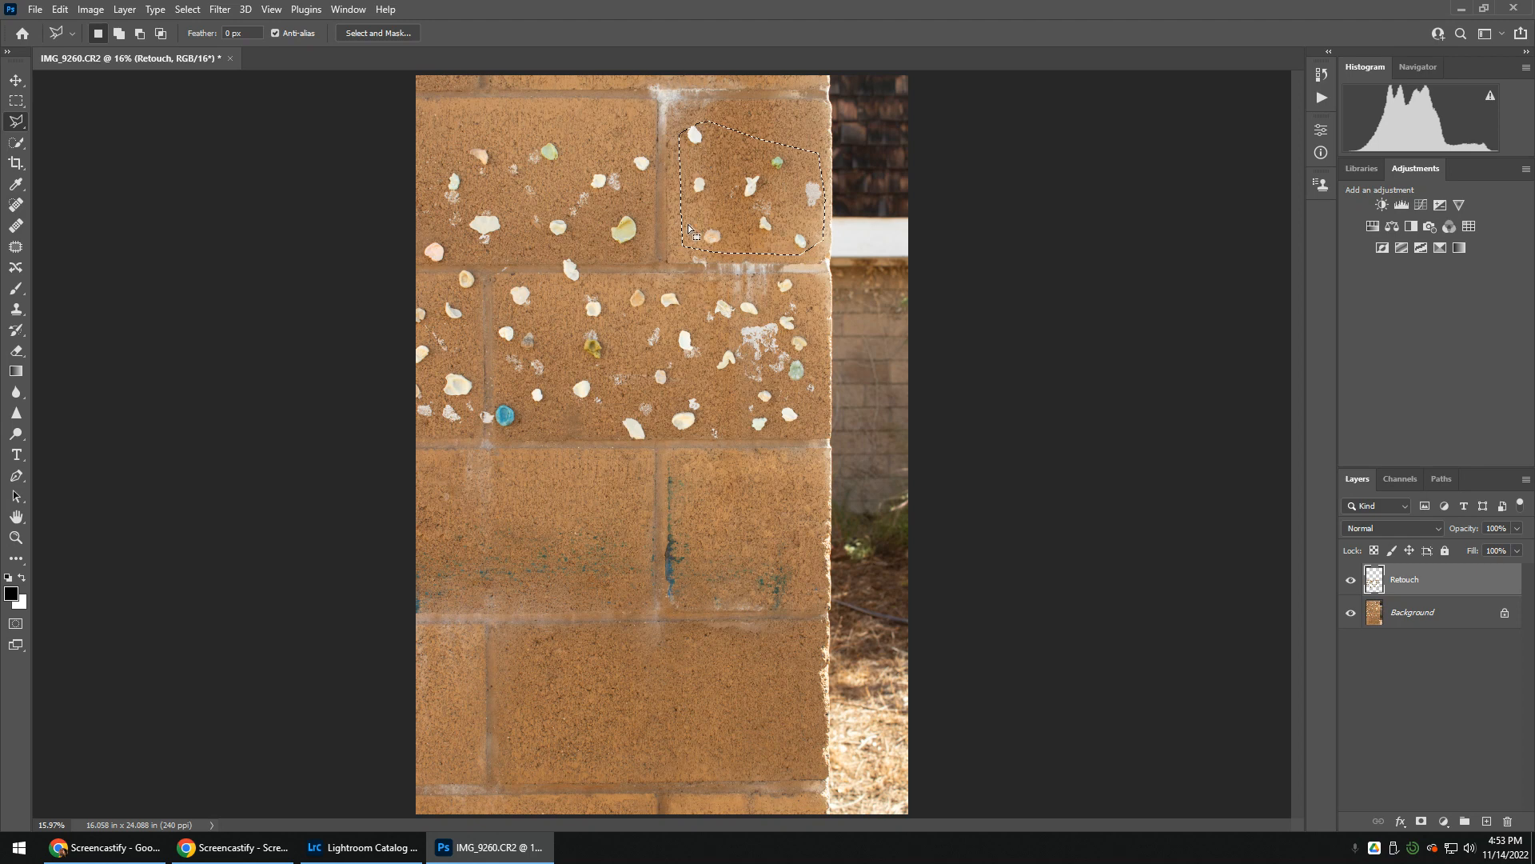
Start a Content-Aware Fill of the selection with Sample All Layers on, and exclude the shell-covered blocks from the sampling area
{"action": "left_click", "coordinate": [59, 9]}
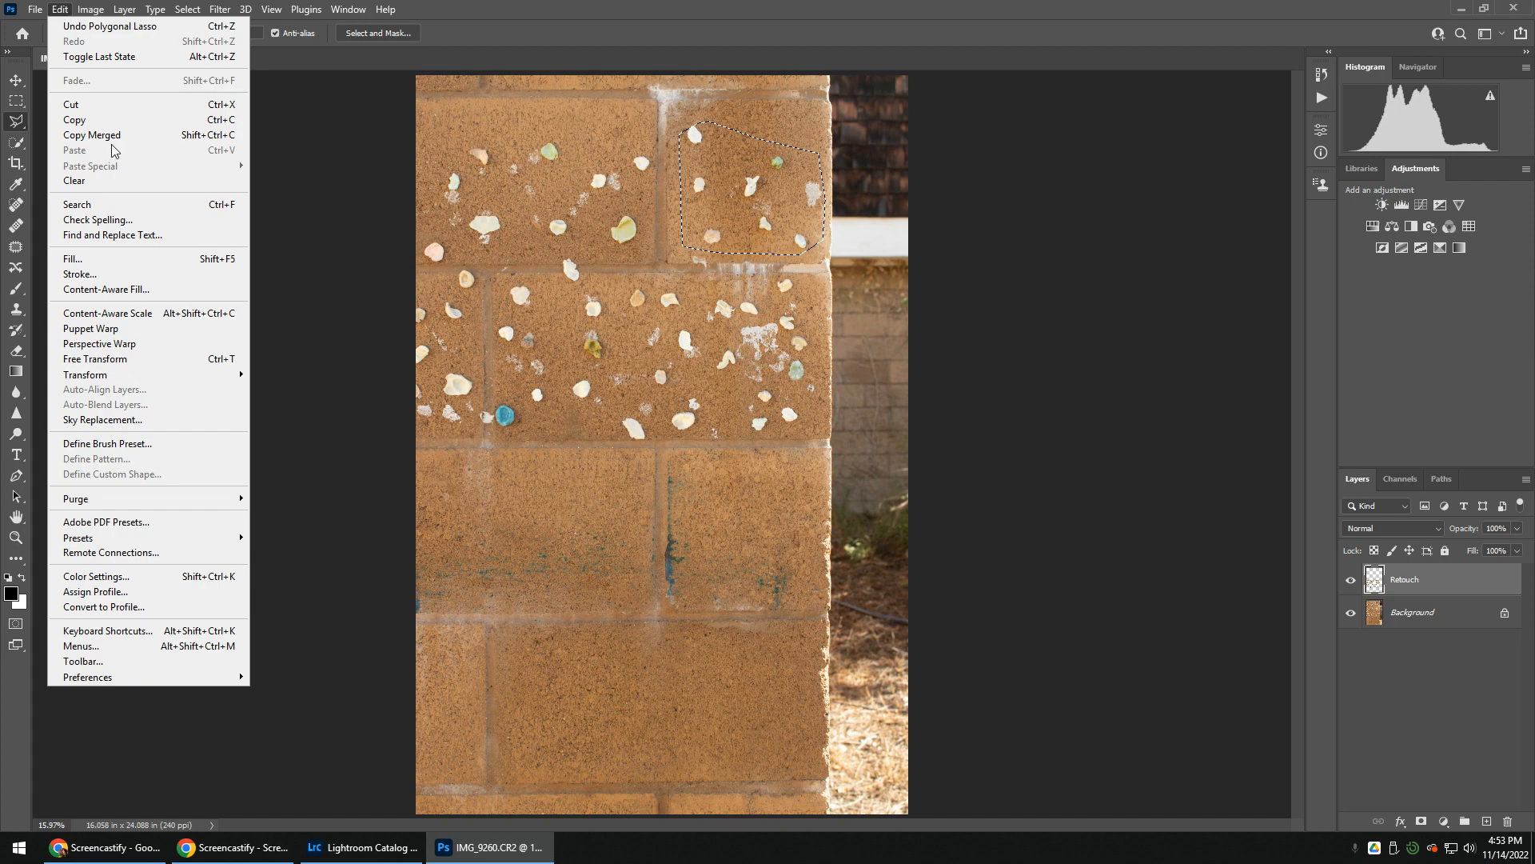
{"action": "left_click", "coordinate": [109, 292]}
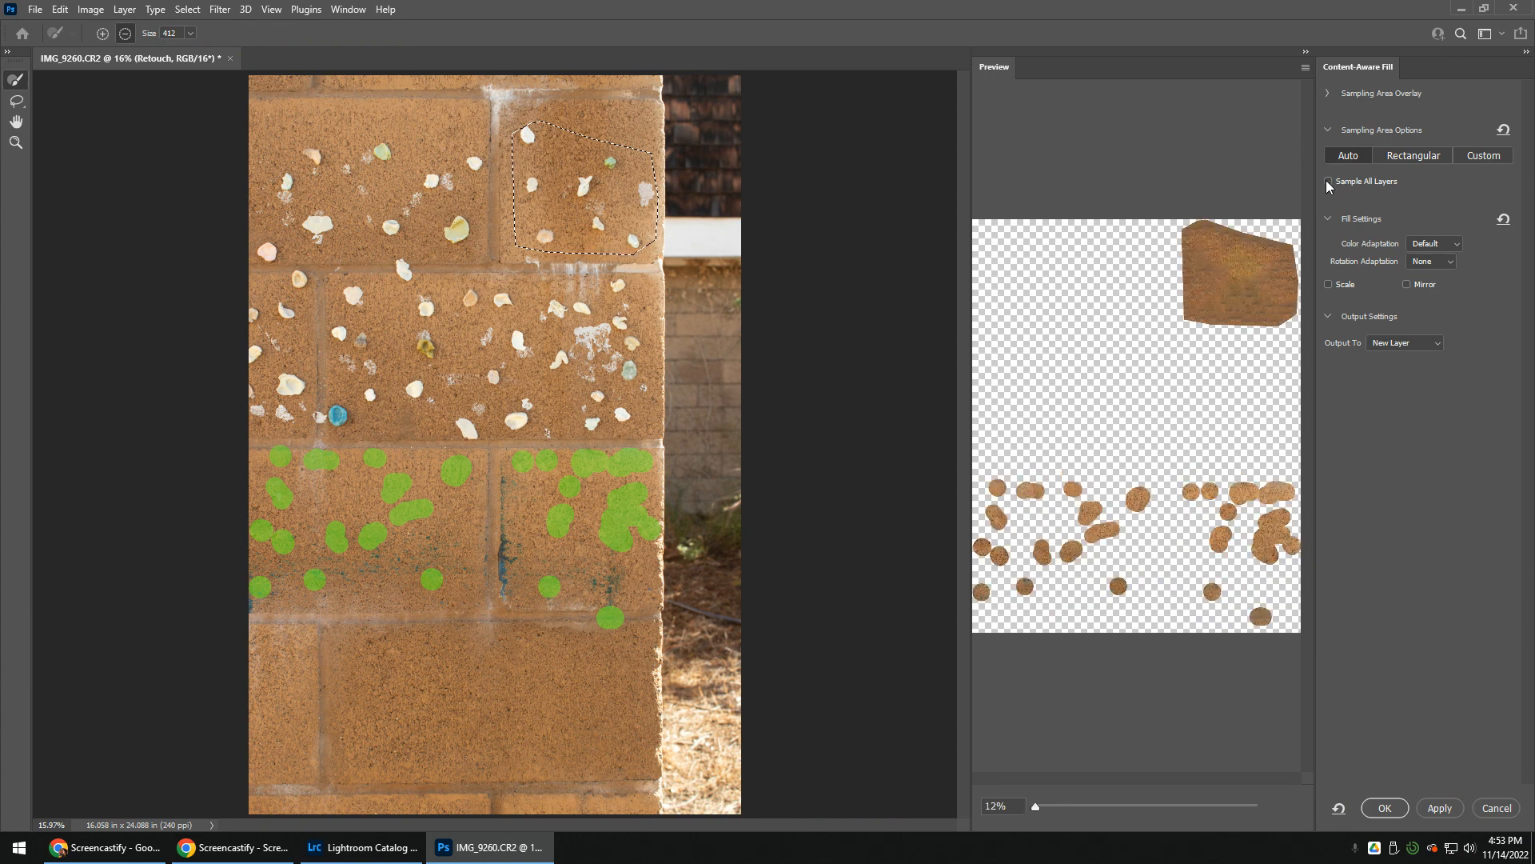
{"action": "left_click", "coordinate": [1328, 182]}
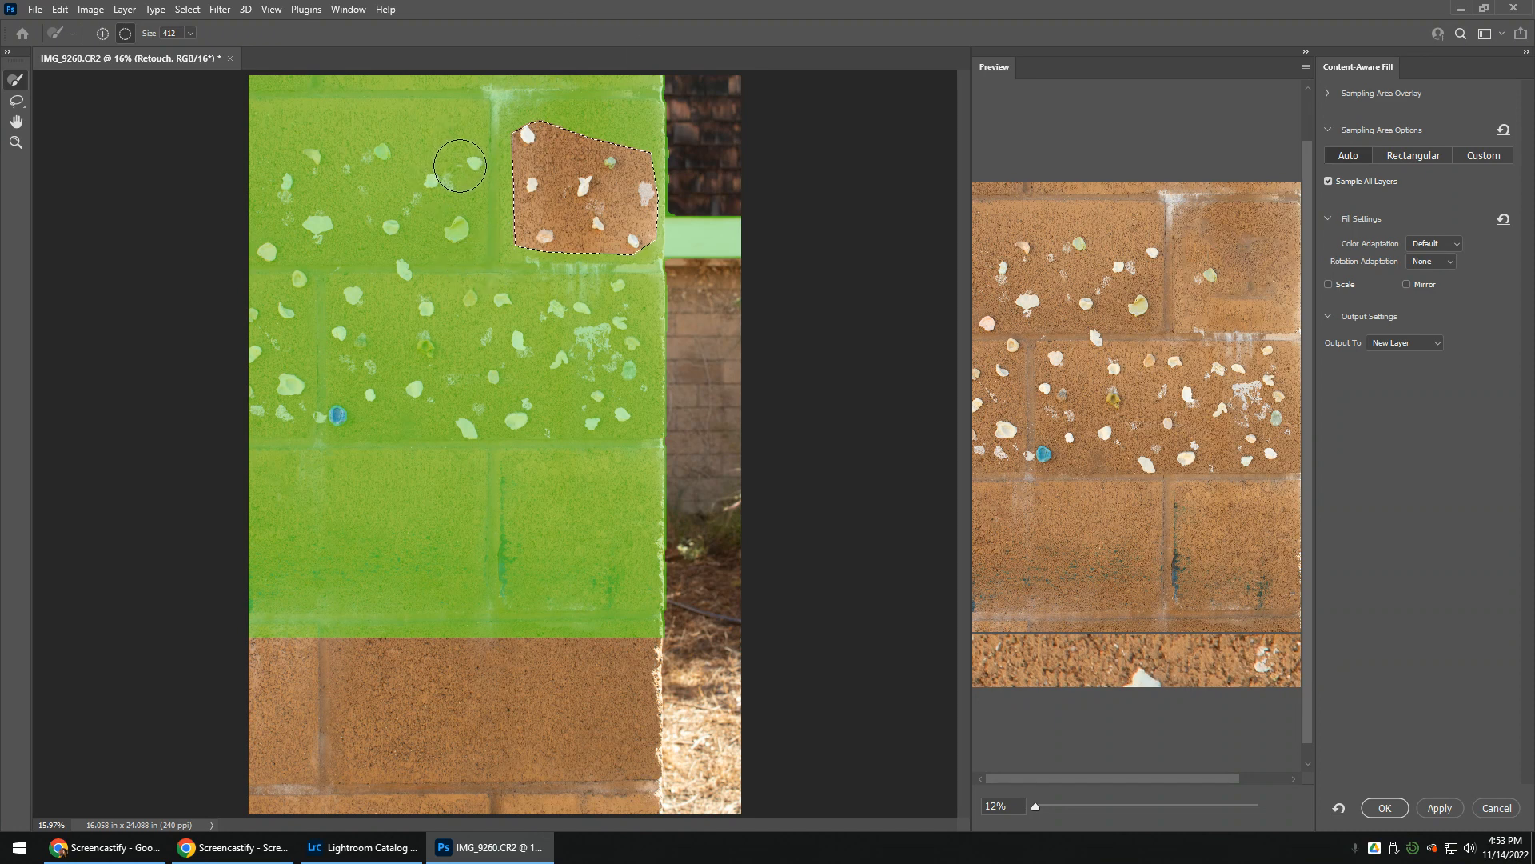
{"action": "mouse_move", "coordinate": [460, 165]}
{"action": "left_mouse_down"}
{"action": "mouse_move", "coordinate": [452, 224]}
{"action": "mouse_move", "coordinate": [380, 149]}
{"action": "mouse_move", "coordinate": [287, 178]}
{"action": "mouse_move", "coordinate": [273, 237]}
{"action": "mouse_move", "coordinate": [411, 196]}
{"action": "mouse_move", "coordinate": [401, 218]}
{"action": "mouse_move", "coordinate": [376, 216]}
{"action": "mouse_move", "coordinate": [462, 159]}
{"action": "mouse_move", "coordinate": [266, 252]}
{"action": "mouse_move", "coordinate": [255, 284]}
{"action": "mouse_move", "coordinate": [290, 280]}
{"action": "mouse_move", "coordinate": [242, 364]}
{"action": "mouse_move", "coordinate": [309, 403]}
{"action": "mouse_move", "coordinate": [289, 360]}
{"action": "mouse_move", "coordinate": [299, 309]}
{"action": "mouse_move", "coordinate": [296, 400]}
{"action": "left_mouse_up"}
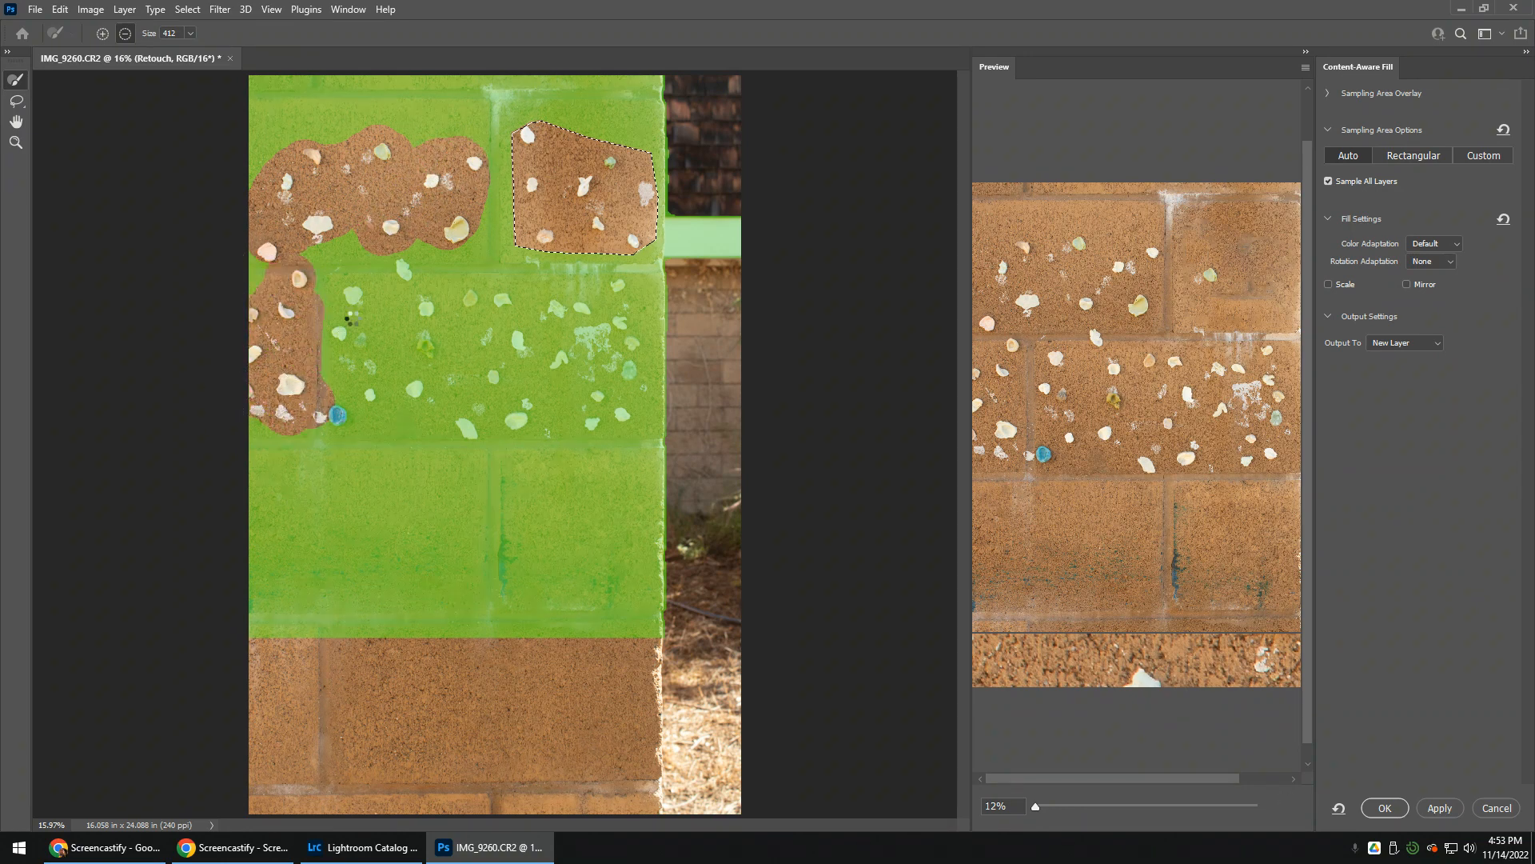
{"action": "mouse_move", "coordinate": [350, 320]}
{"action": "left_mouse_down"}
{"action": "mouse_move", "coordinate": [416, 264]}
{"action": "mouse_move", "coordinate": [437, 358]}
{"action": "mouse_move", "coordinate": [424, 394]}
{"action": "mouse_move", "coordinate": [351, 324]}
{"action": "mouse_move", "coordinate": [353, 395]}
{"action": "mouse_move", "coordinate": [464, 416]}
{"action": "mouse_move", "coordinate": [488, 326]}
{"action": "mouse_move", "coordinate": [465, 295]}
{"action": "mouse_move", "coordinate": [548, 317]}
{"action": "mouse_move", "coordinate": [611, 294]}
{"action": "mouse_move", "coordinate": [631, 372]}
{"action": "mouse_move", "coordinate": [607, 415]}
{"action": "mouse_move", "coordinate": [587, 416]}
{"action": "mouse_move", "coordinate": [584, 359]}
{"action": "mouse_move", "coordinate": [554, 345]}
{"action": "mouse_move", "coordinate": [512, 345]}
{"action": "mouse_move", "coordinate": [507, 415]}
{"action": "left_mouse_up"}
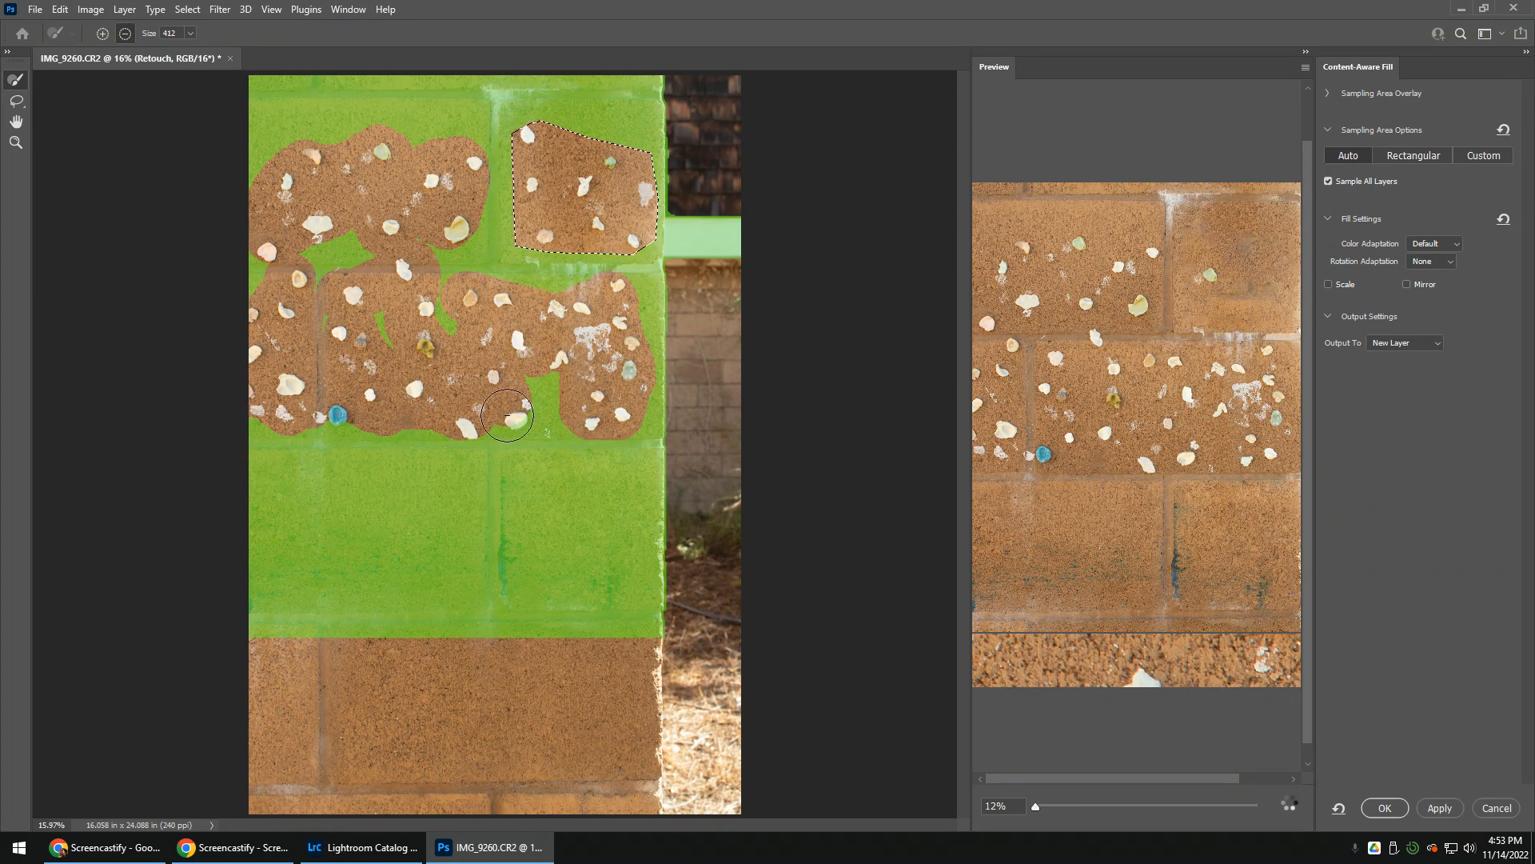
Add the clean large block at the base of the wall to the fill's sampling area
{"action": "left_click", "coordinate": [357, 655]}
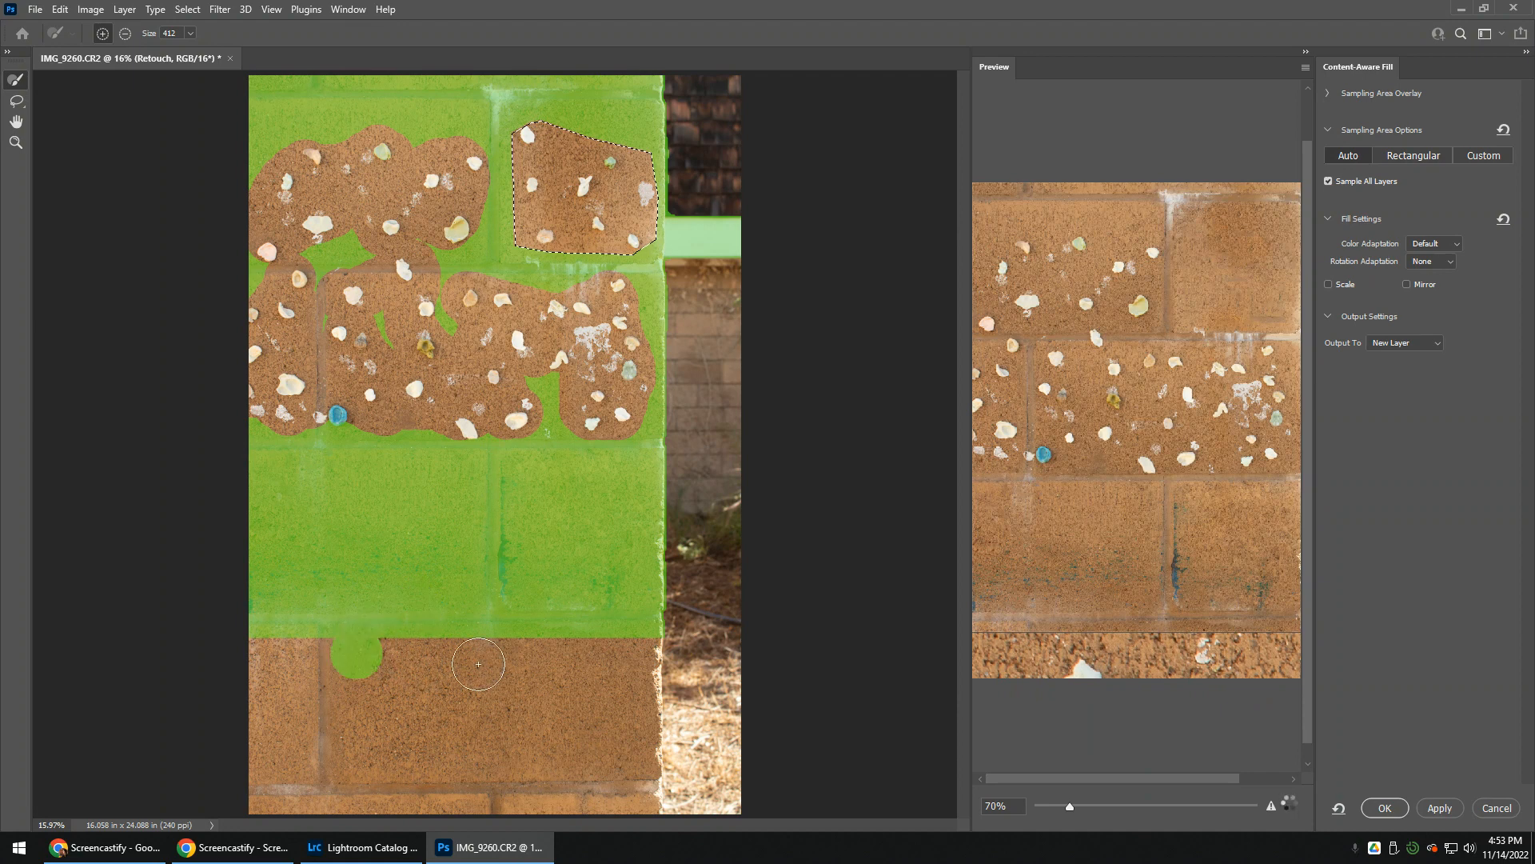
{"action": "mouse_move", "coordinate": [479, 664]}
{"action": "left_mouse_down"}
{"action": "mouse_move", "coordinate": [612, 647]}
{"action": "mouse_move", "coordinate": [609, 732]}
{"action": "mouse_move", "coordinate": [598, 711]}
{"action": "mouse_move", "coordinate": [515, 689]}
{"action": "mouse_move", "coordinate": [354, 690]}
{"action": "mouse_move", "coordinate": [367, 765]}
{"action": "mouse_move", "coordinate": [592, 748]}
{"action": "left_mouse_up"}
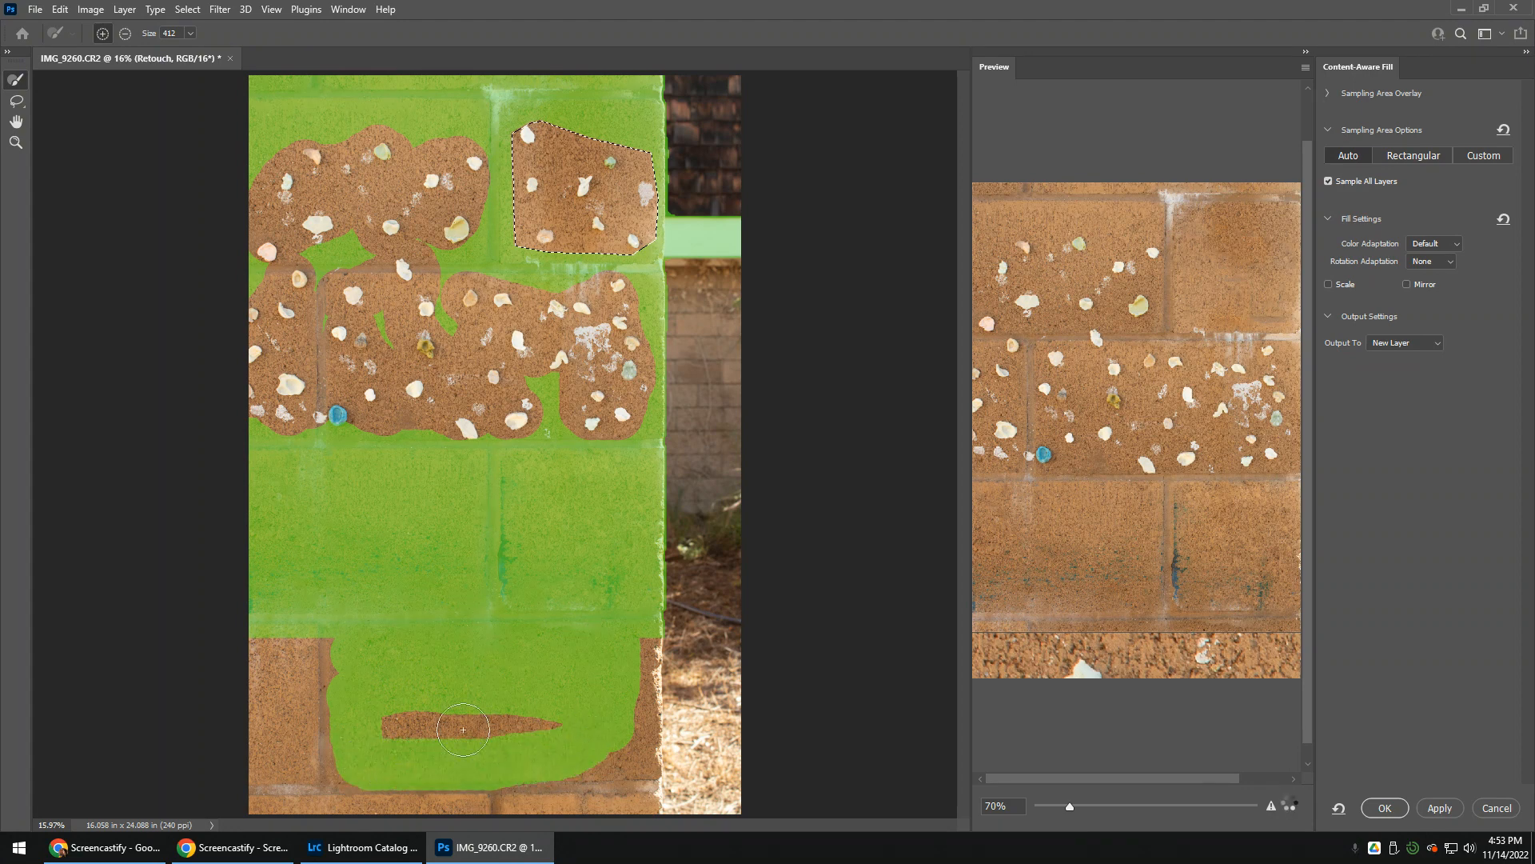
{"action": "mouse_move", "coordinate": [463, 729]}
{"action": "left_mouse_down"}
{"action": "mouse_move", "coordinate": [408, 724]}
{"action": "mouse_move", "coordinate": [572, 767]}
{"action": "mouse_move", "coordinate": [619, 756]}
{"action": "mouse_move", "coordinate": [644, 720]}
{"action": "mouse_move", "coordinate": [626, 629]}
{"action": "left_mouse_up"}
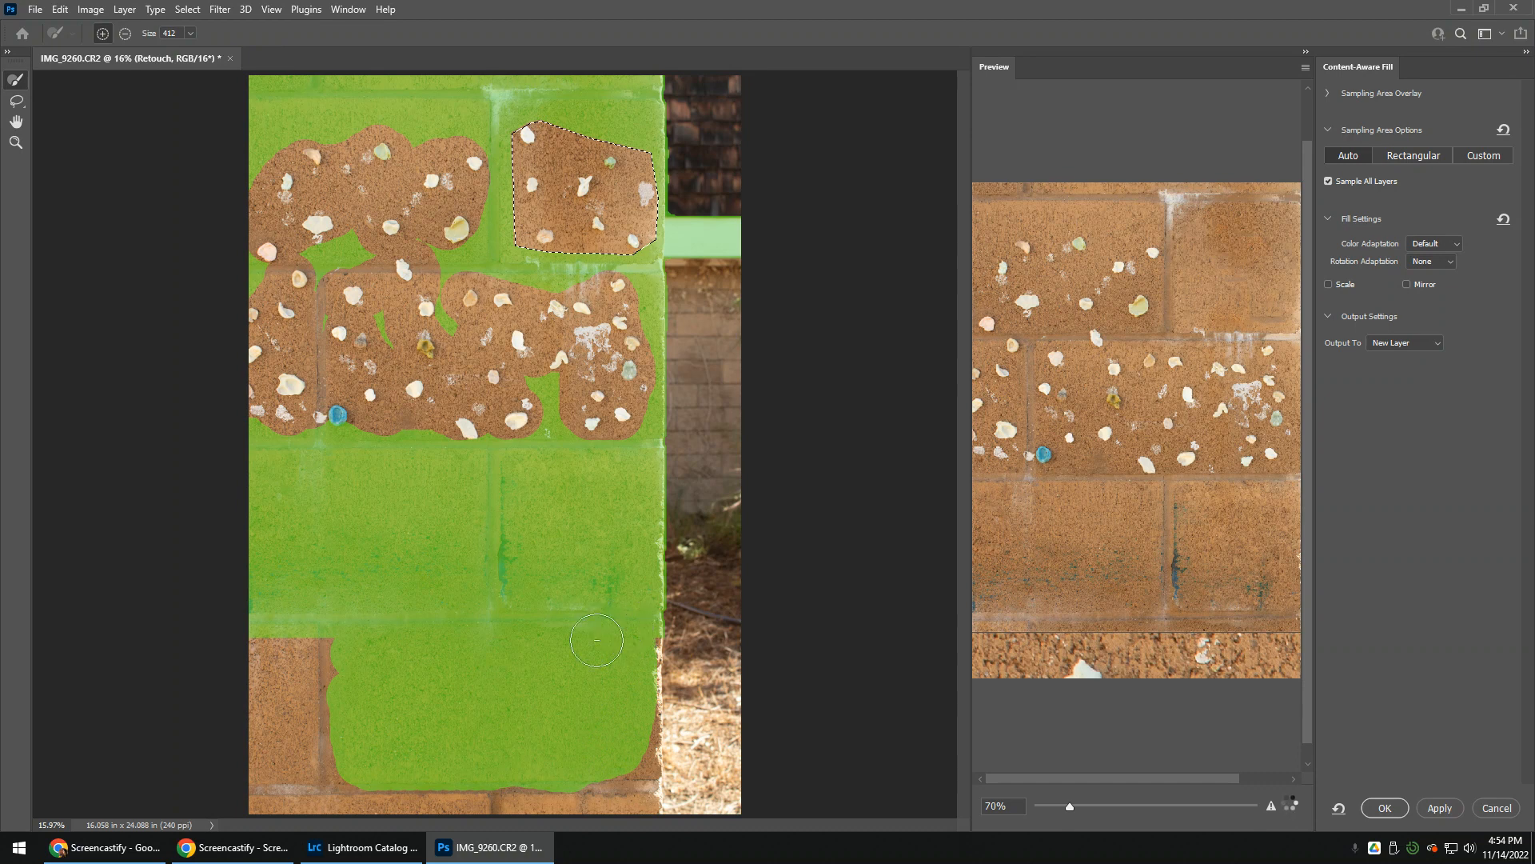
Check the fill preview, apply the Content-Aware Fill to the selected block with output to a new layer, and finish the fill
{"action": "key", "text": "alt"}
{"action": "scroll", "coordinate": [1293, 330], "scroll_direction": "up", "scroll_amount": 3}
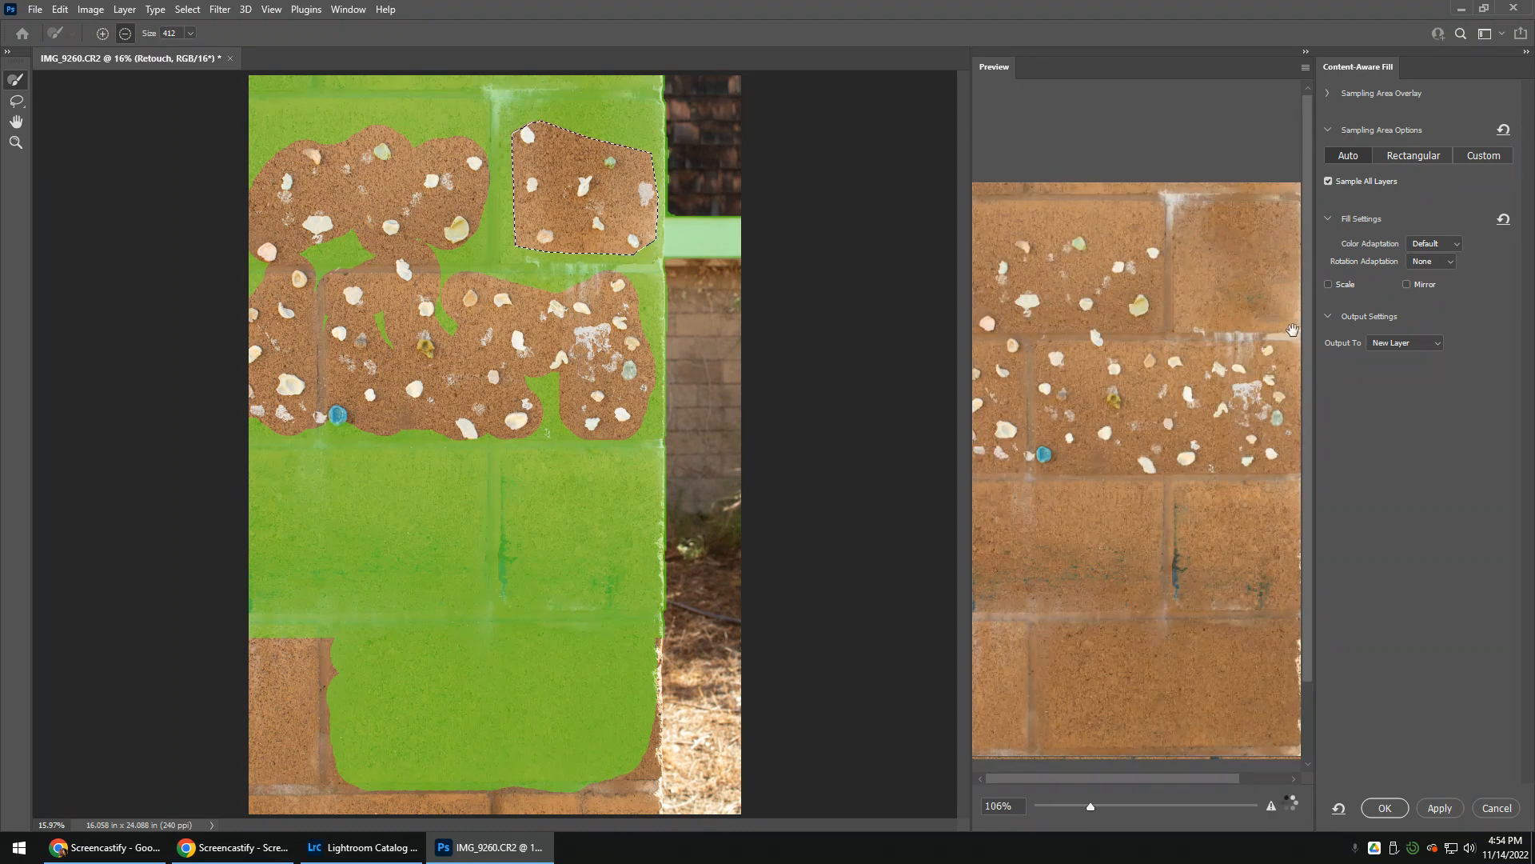
{"action": "scroll", "coordinate": [1286, 312], "scroll_direction": "down", "scroll_amount": 5}
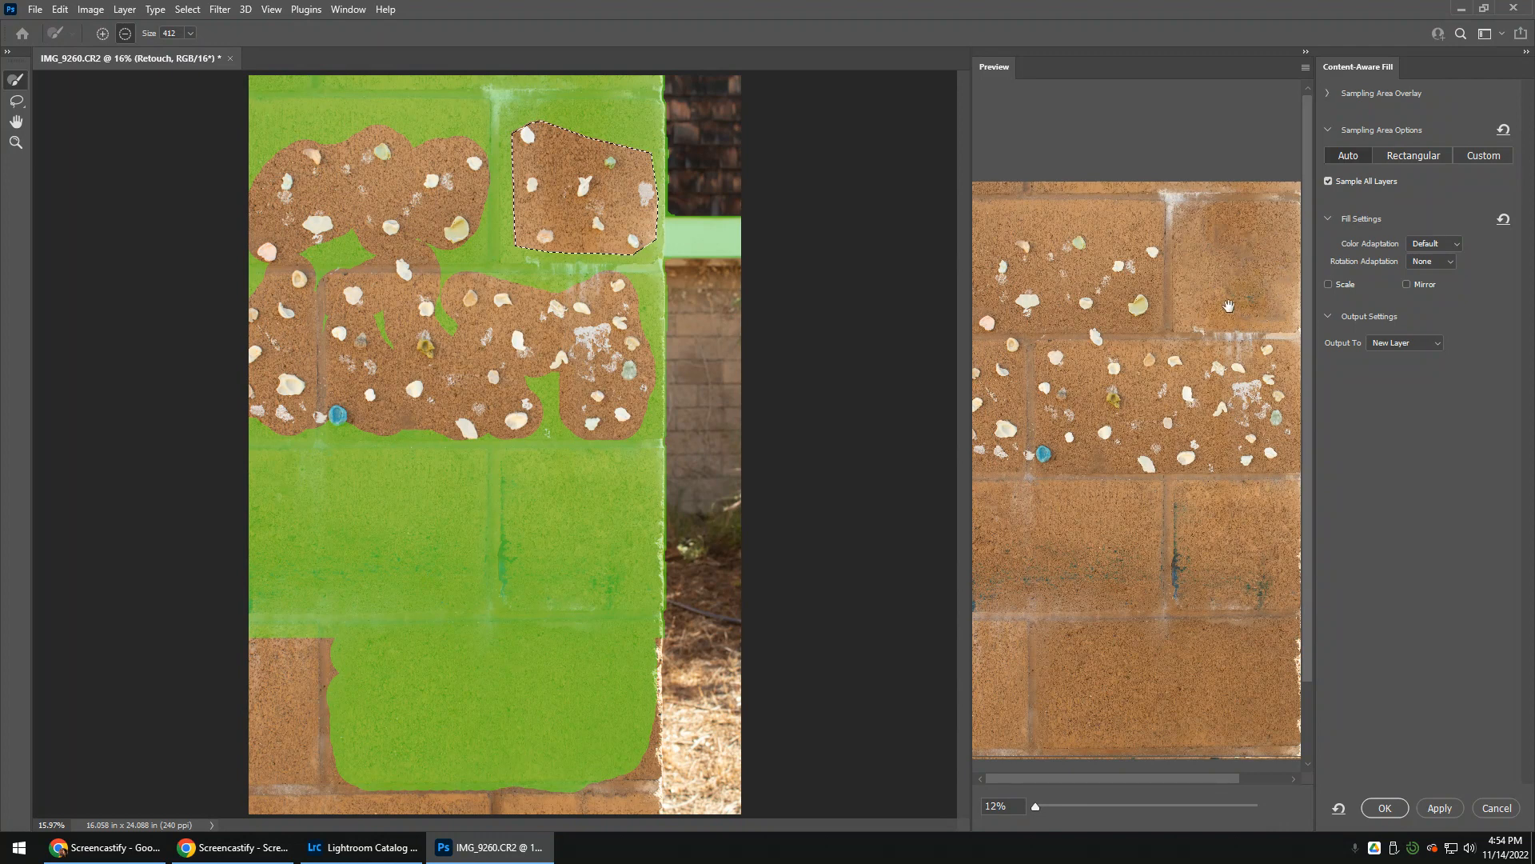
{"action": "left_click", "coordinate": [1436, 806]}
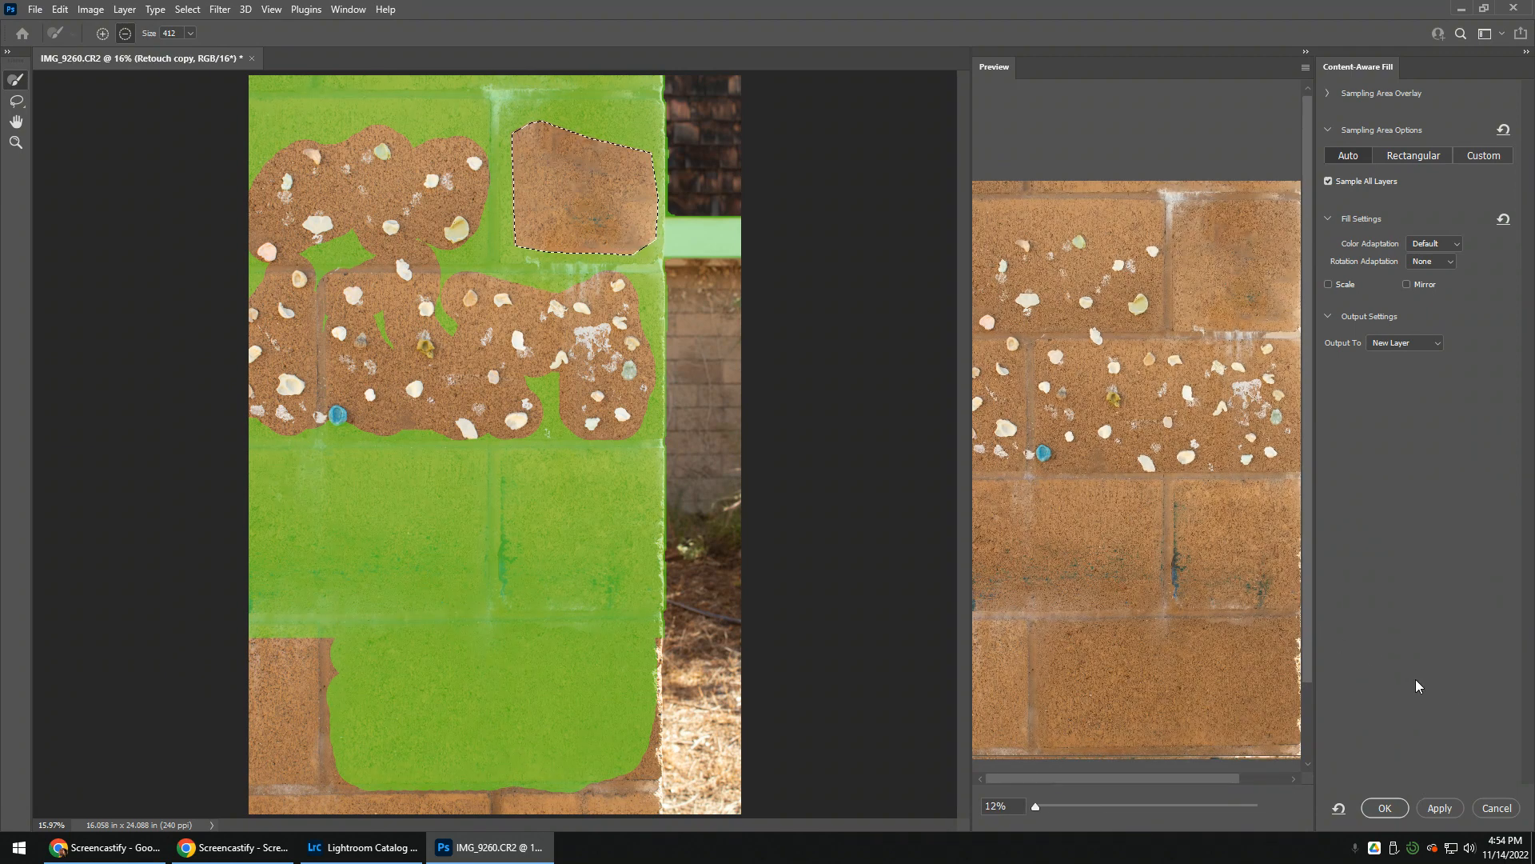
{"action": "left_click", "coordinate": [1371, 808]}
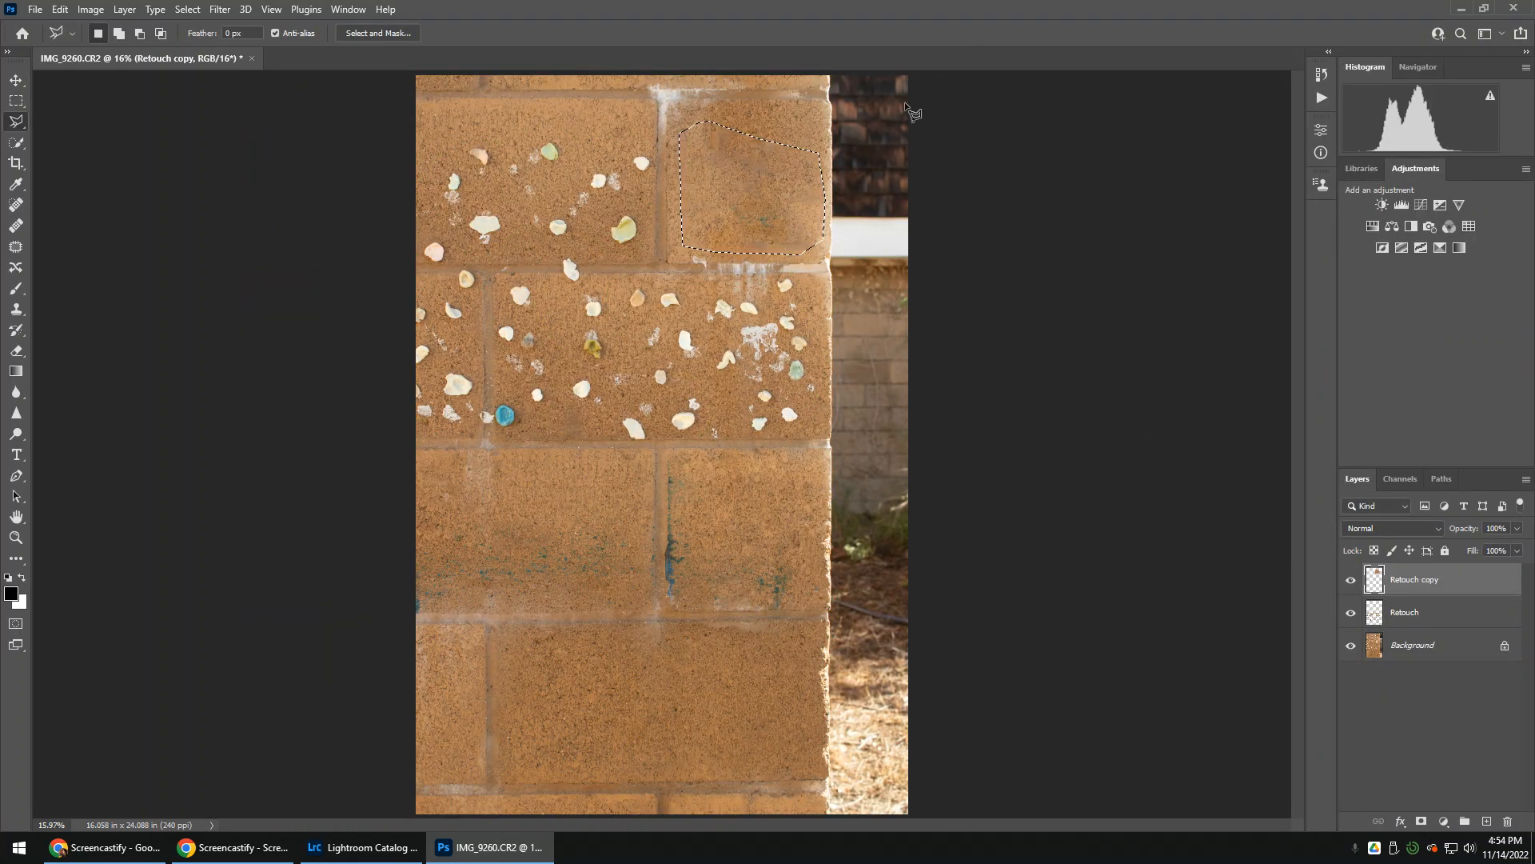
Clear the current selection and outline the shell-covered face of the large block below it with the Polygonal Lasso tool
{"action": "left_click", "coordinate": [774, 117]}
{"action": "key", "text": "ctrl+z"}
{"action": "key", "text": "ctrl+d"}
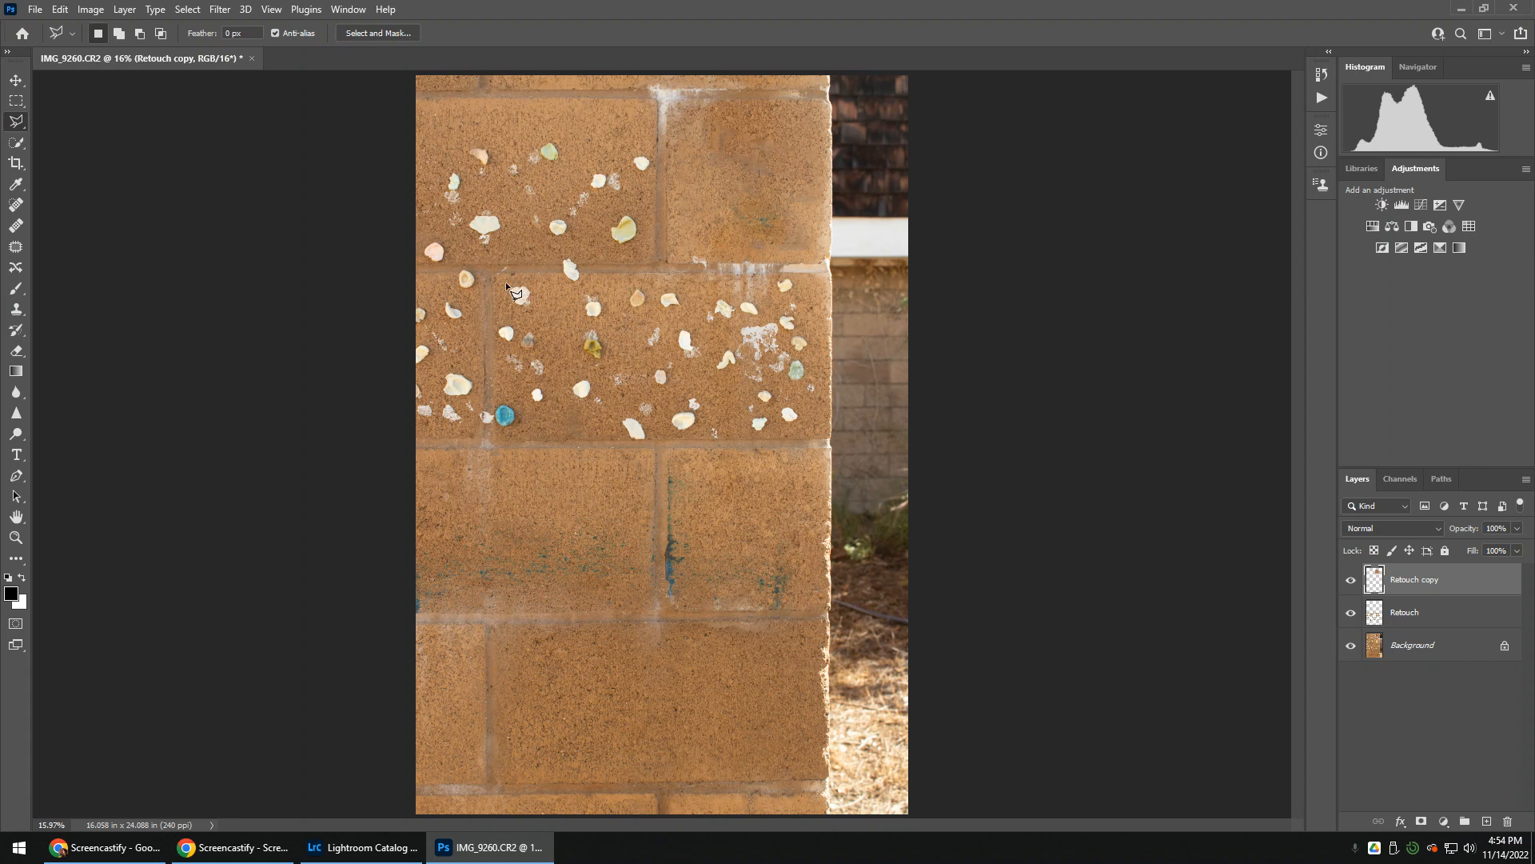
{"action": "left_click", "coordinate": [551, 293]}
{"action": "left_click", "coordinate": [622, 438]}
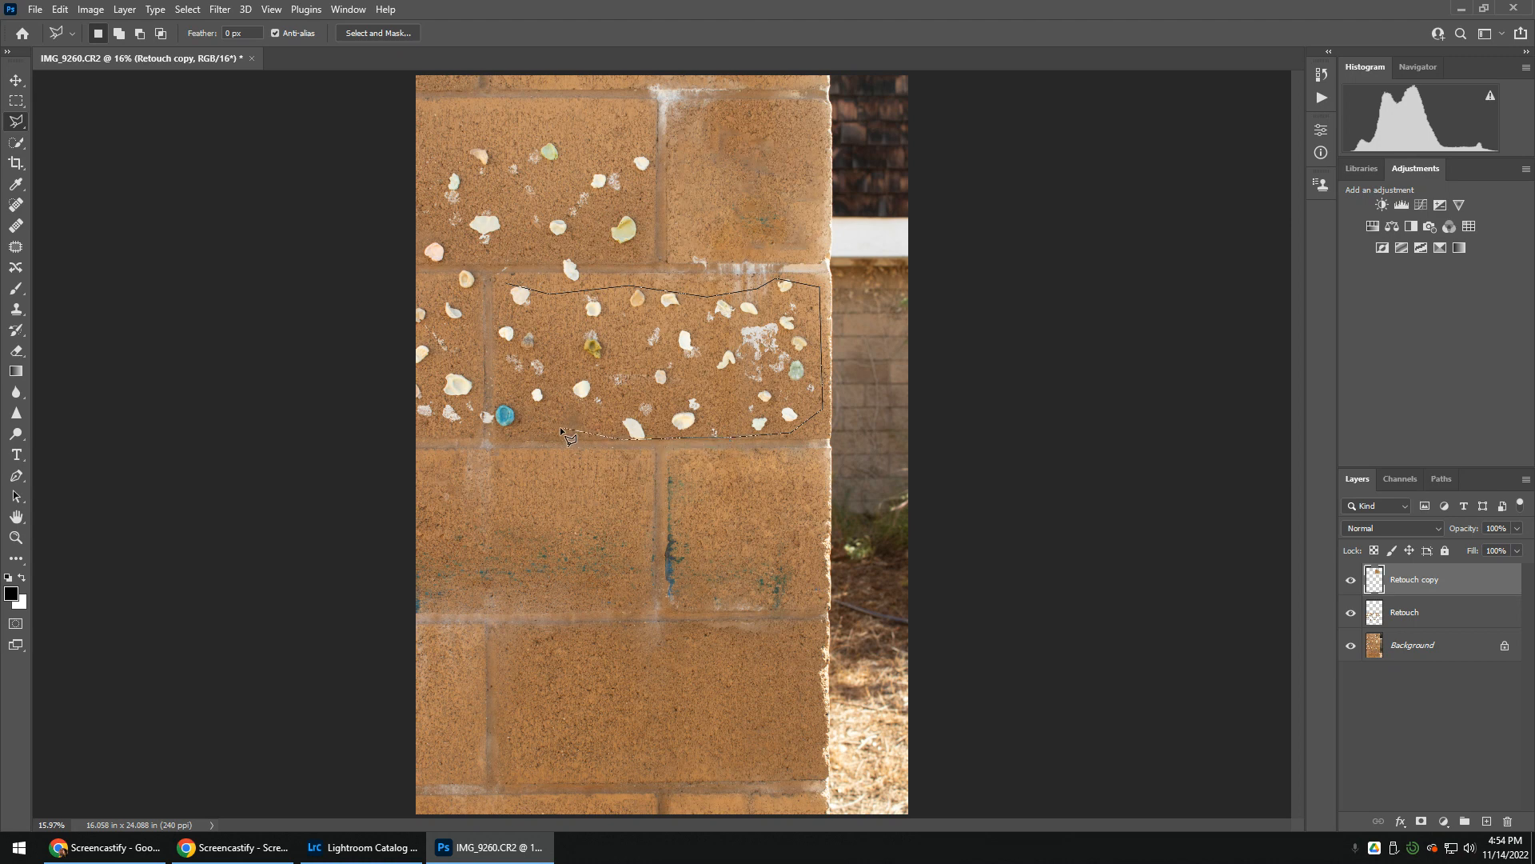
{"action": "left_click", "coordinate": [496, 431]}
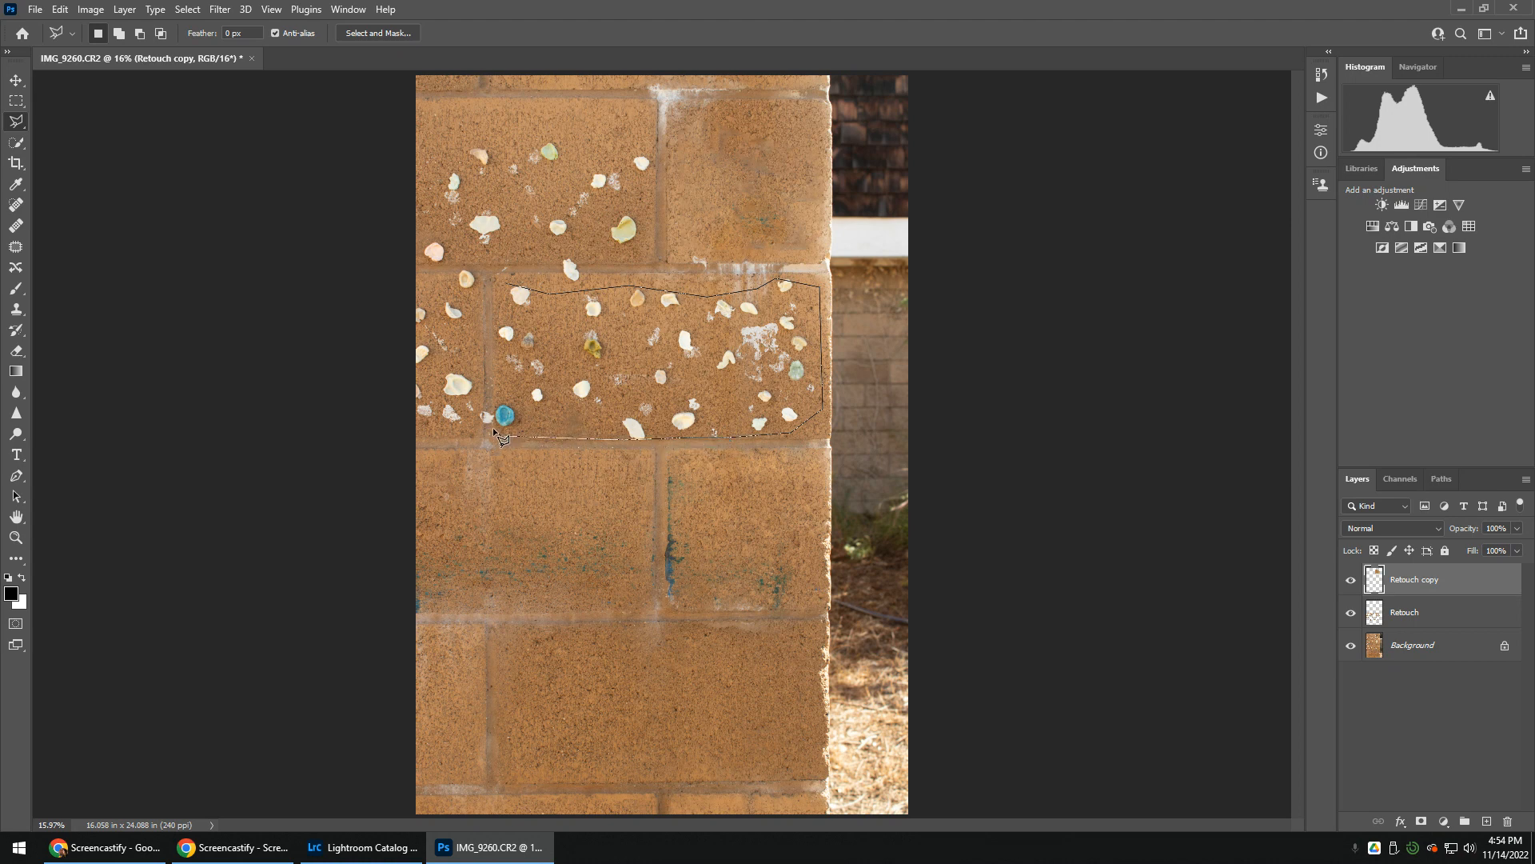
{"action": "left_click", "coordinate": [506, 285]}
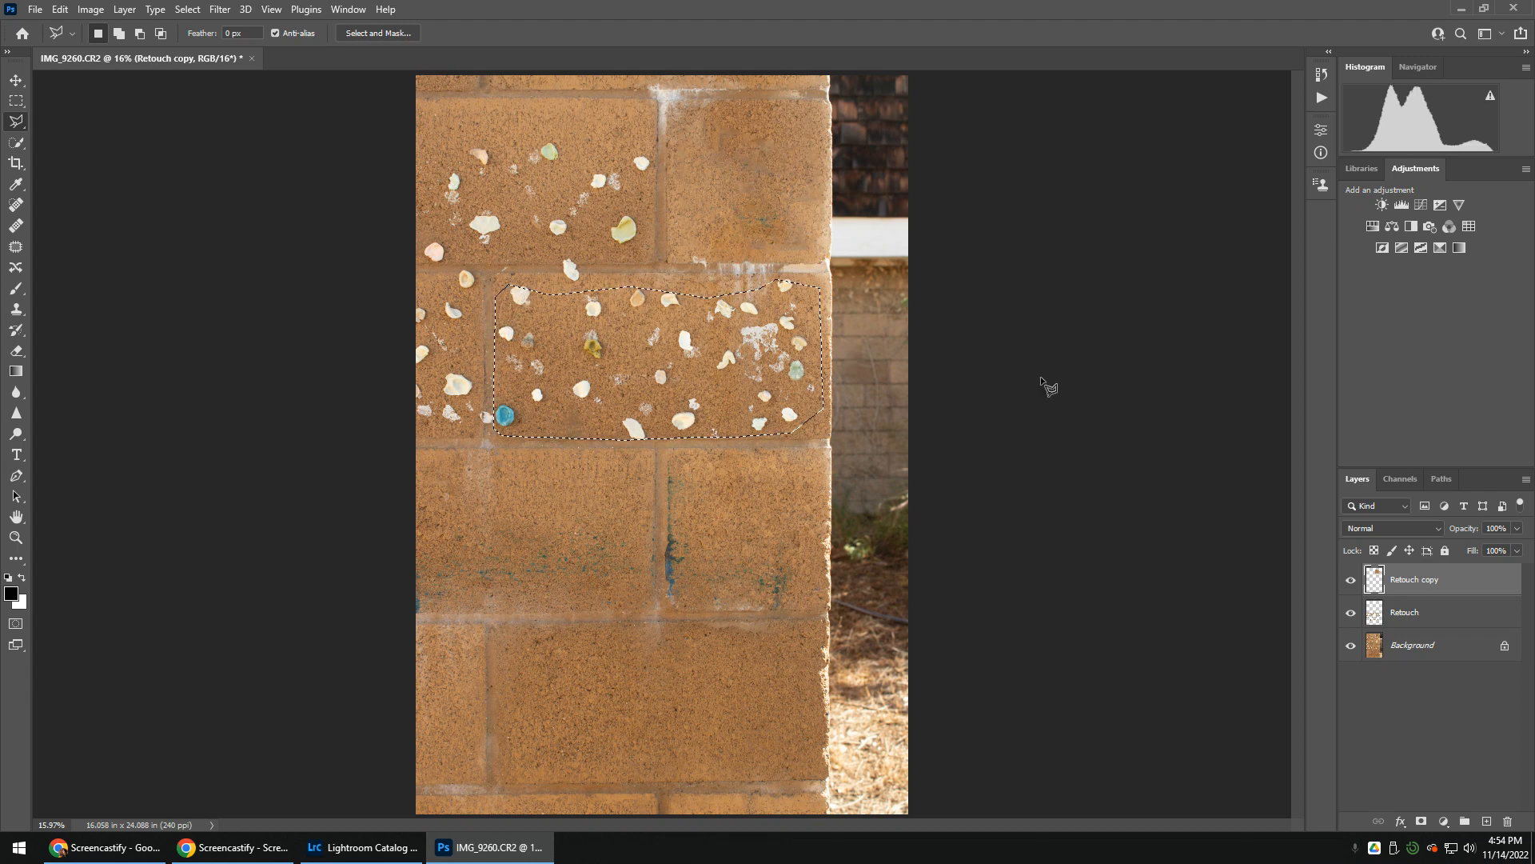
Start a Content-Aware Fill of the selected large block and exclude the shells on the neighbouring blocks from the sampling area
{"action": "left_click", "coordinate": [59, 9]}
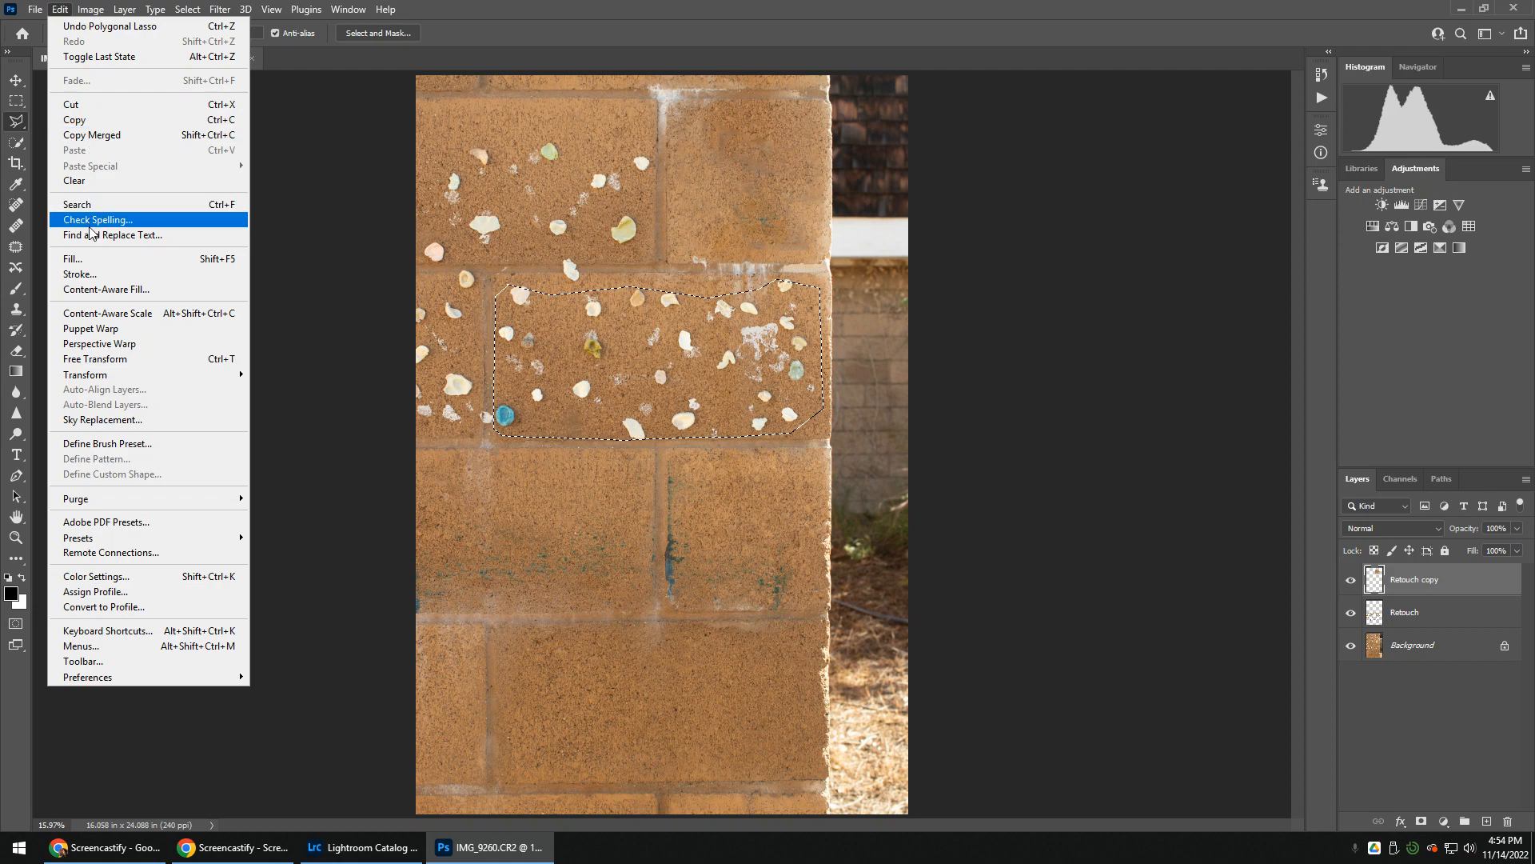
{"action": "left_click", "coordinate": [89, 289]}
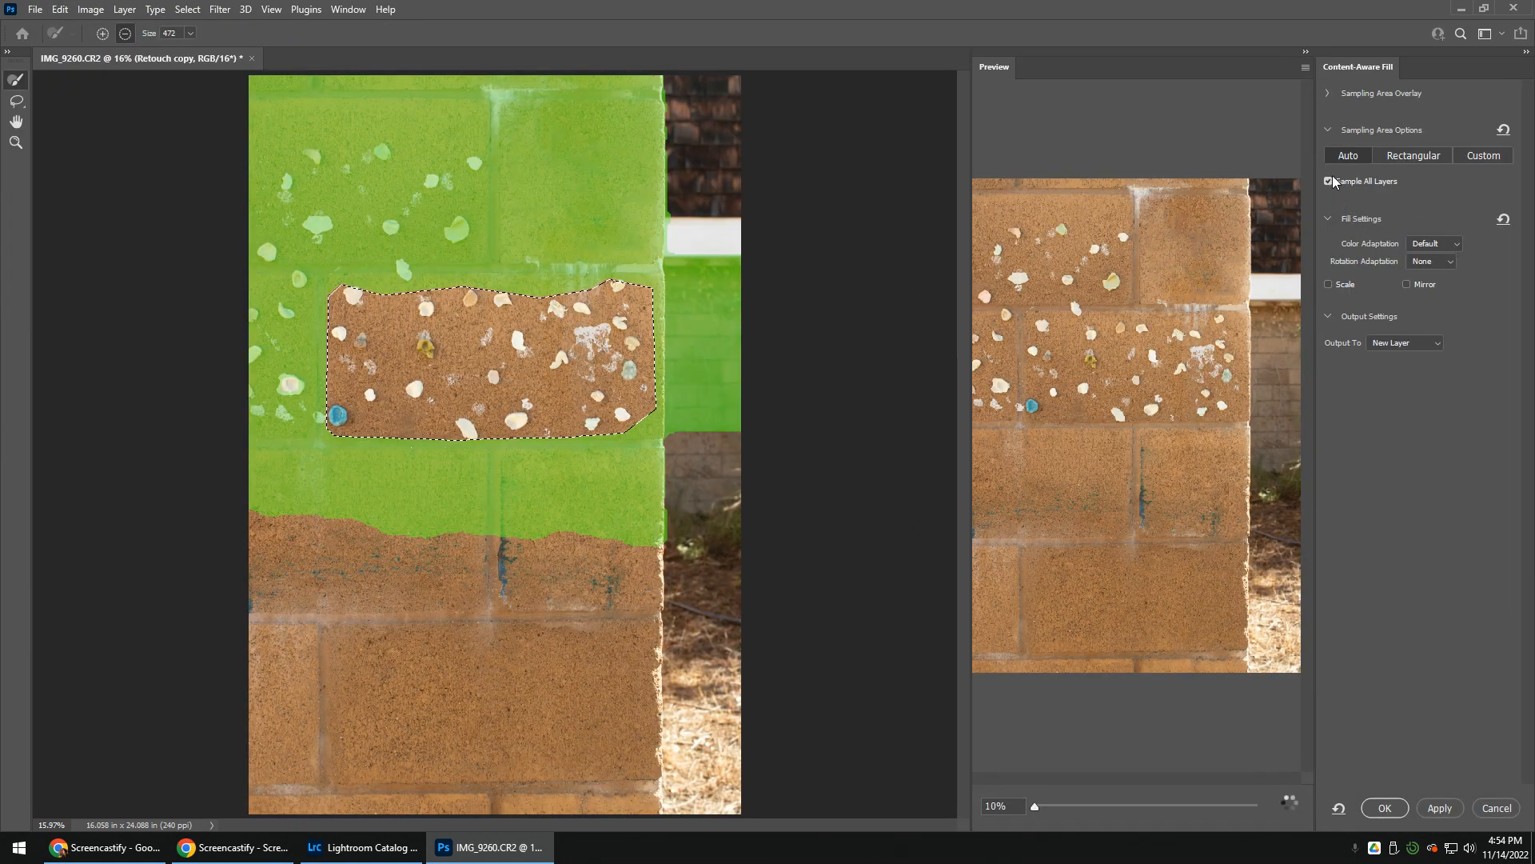
{"action": "mouse_move", "coordinate": [448, 152]}
{"action": "left_mouse_down"}
{"action": "mouse_move", "coordinate": [455, 216]}
{"action": "mouse_move", "coordinate": [419, 235]}
{"action": "mouse_move", "coordinate": [378, 210]}
{"action": "mouse_move", "coordinate": [359, 154]}
{"action": "mouse_move", "coordinate": [311, 162]}
{"action": "mouse_move", "coordinate": [296, 250]}
{"action": "mouse_move", "coordinate": [320, 240]}
{"action": "mouse_move", "coordinate": [269, 311]}
{"action": "mouse_move", "coordinate": [278, 400]}
{"action": "left_mouse_up"}
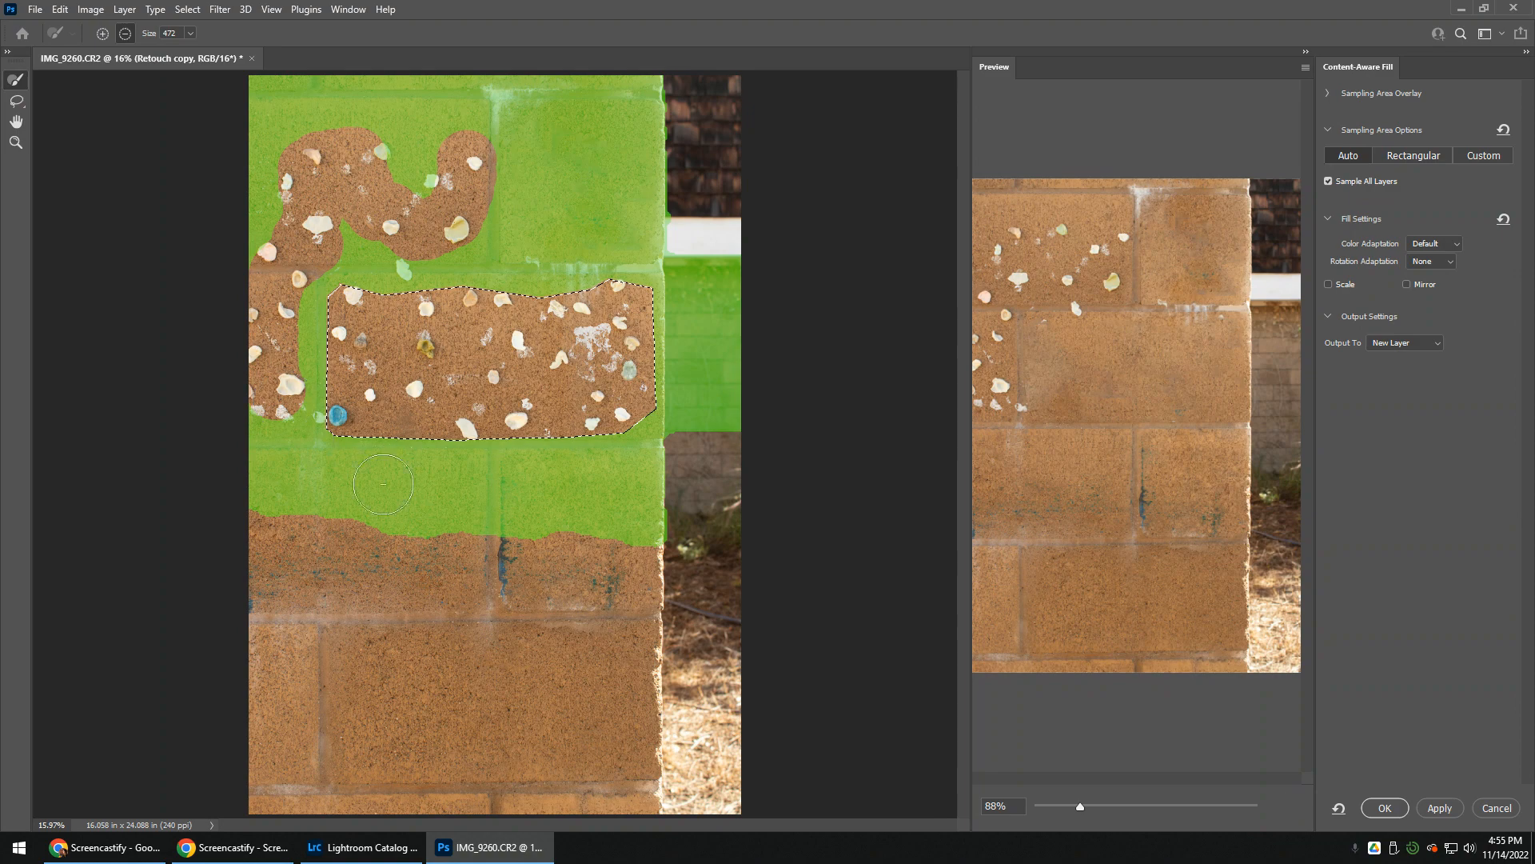
Add the shell-free blocks in the two courses below the selection to the fill's sampling area
{"action": "mouse_move", "coordinate": [288, 544]}
{"action": "left_mouse_down"}
{"action": "mouse_move", "coordinate": [247, 538]}
{"action": "mouse_move", "coordinate": [320, 540]}
{"action": "left_mouse_up"}
{"action": "mouse_move", "coordinate": [422, 539]}
{"action": "left_mouse_down"}
{"action": "mouse_move", "coordinate": [460, 559]}
{"action": "mouse_move", "coordinate": [424, 592]}
{"action": "mouse_move", "coordinate": [240, 566]}
{"action": "mouse_move", "coordinate": [399, 592]}
{"action": "left_mouse_up"}
{"action": "mouse_move", "coordinate": [373, 662]}
{"action": "left_mouse_down"}
{"action": "mouse_move", "coordinate": [617, 665]}
{"action": "mouse_move", "coordinate": [598, 730]}
{"action": "mouse_move", "coordinate": [516, 734]}
{"action": "mouse_move", "coordinate": [366, 697]}
{"action": "mouse_move", "coordinate": [591, 717]}
{"action": "mouse_move", "coordinate": [353, 711]}
{"action": "mouse_move", "coordinate": [366, 750]}
{"action": "mouse_move", "coordinate": [408, 772]}
{"action": "mouse_move", "coordinate": [627, 762]}
{"action": "mouse_move", "coordinate": [320, 709]}
{"action": "mouse_move", "coordinate": [271, 655]}
{"action": "mouse_move", "coordinate": [208, 662]}
{"action": "mouse_move", "coordinate": [358, 674]}
{"action": "mouse_move", "coordinate": [242, 724]}
{"action": "mouse_move", "coordinate": [245, 763]}
{"action": "mouse_move", "coordinate": [369, 804]}
{"action": "mouse_move", "coordinate": [612, 800]}
{"action": "mouse_move", "coordinate": [271, 754]}
{"action": "mouse_move", "coordinate": [251, 803]}
{"action": "mouse_move", "coordinate": [298, 814]}
{"action": "mouse_move", "coordinate": [311, 795]}
{"action": "mouse_move", "coordinate": [405, 785]}
{"action": "left_mouse_up"}
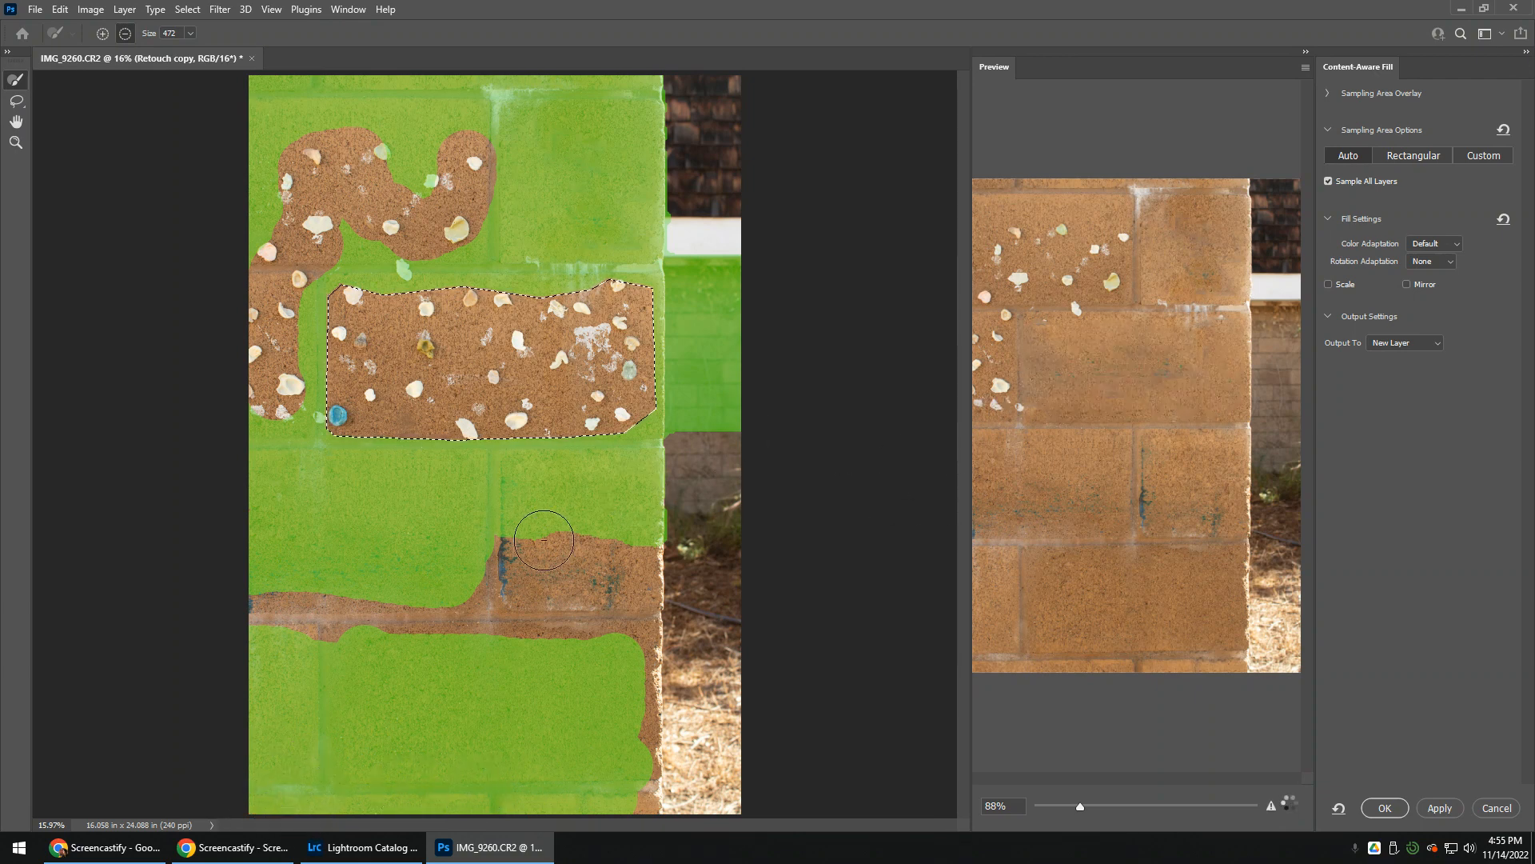
{"action": "mouse_move", "coordinate": [614, 538]}
{"action": "left_mouse_down"}
{"action": "mouse_move", "coordinate": [624, 623]}
{"action": "mouse_move", "coordinate": [570, 530]}
{"action": "mouse_move", "coordinate": [565, 665]}
{"action": "mouse_move", "coordinate": [543, 559]}
{"action": "mouse_move", "coordinate": [518, 557]}
{"action": "mouse_move", "coordinate": [496, 650]}
{"action": "mouse_move", "coordinate": [518, 599]}
{"action": "mouse_move", "coordinate": [515, 629]}
{"action": "mouse_move", "coordinate": [233, 621]}
{"action": "left_mouse_up"}
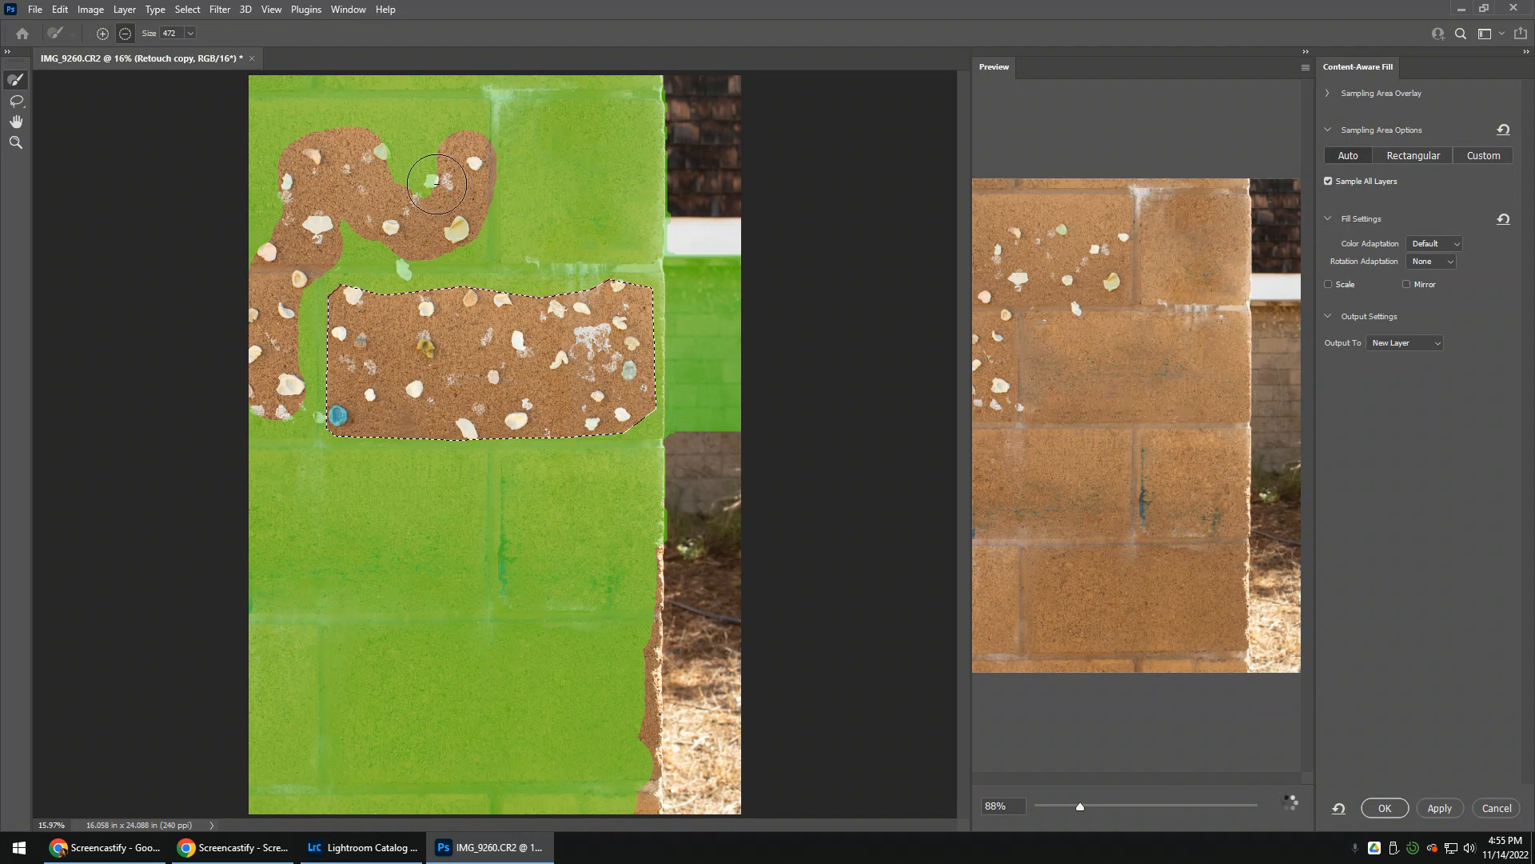
Exclude the remaining shells on the block above from sampling, finish the fill with output to a new layer, and deselect
{"action": "mouse_move", "coordinate": [436, 185]}
{"action": "left_mouse_down"}
{"action": "mouse_move", "coordinate": [353, 157]}
{"action": "mouse_move", "coordinate": [443, 170]}
{"action": "mouse_move", "coordinate": [409, 198]}
{"action": "mouse_move", "coordinate": [347, 192]}
{"action": "mouse_move", "coordinate": [346, 213]}
{"action": "mouse_move", "coordinate": [406, 249]}
{"action": "left_mouse_up"}
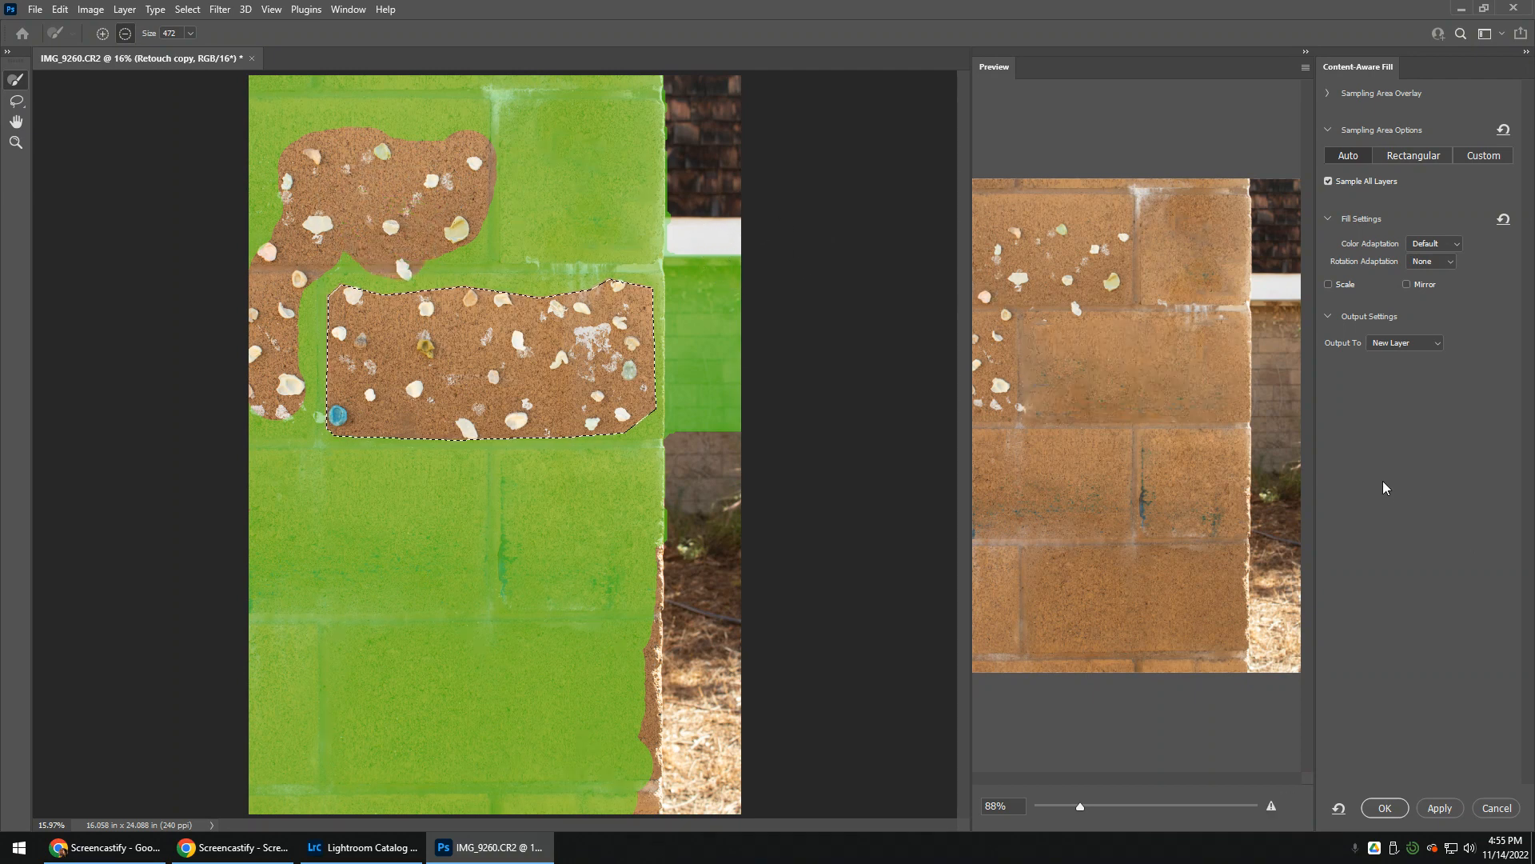
{"action": "left_click", "coordinate": [1382, 812]}
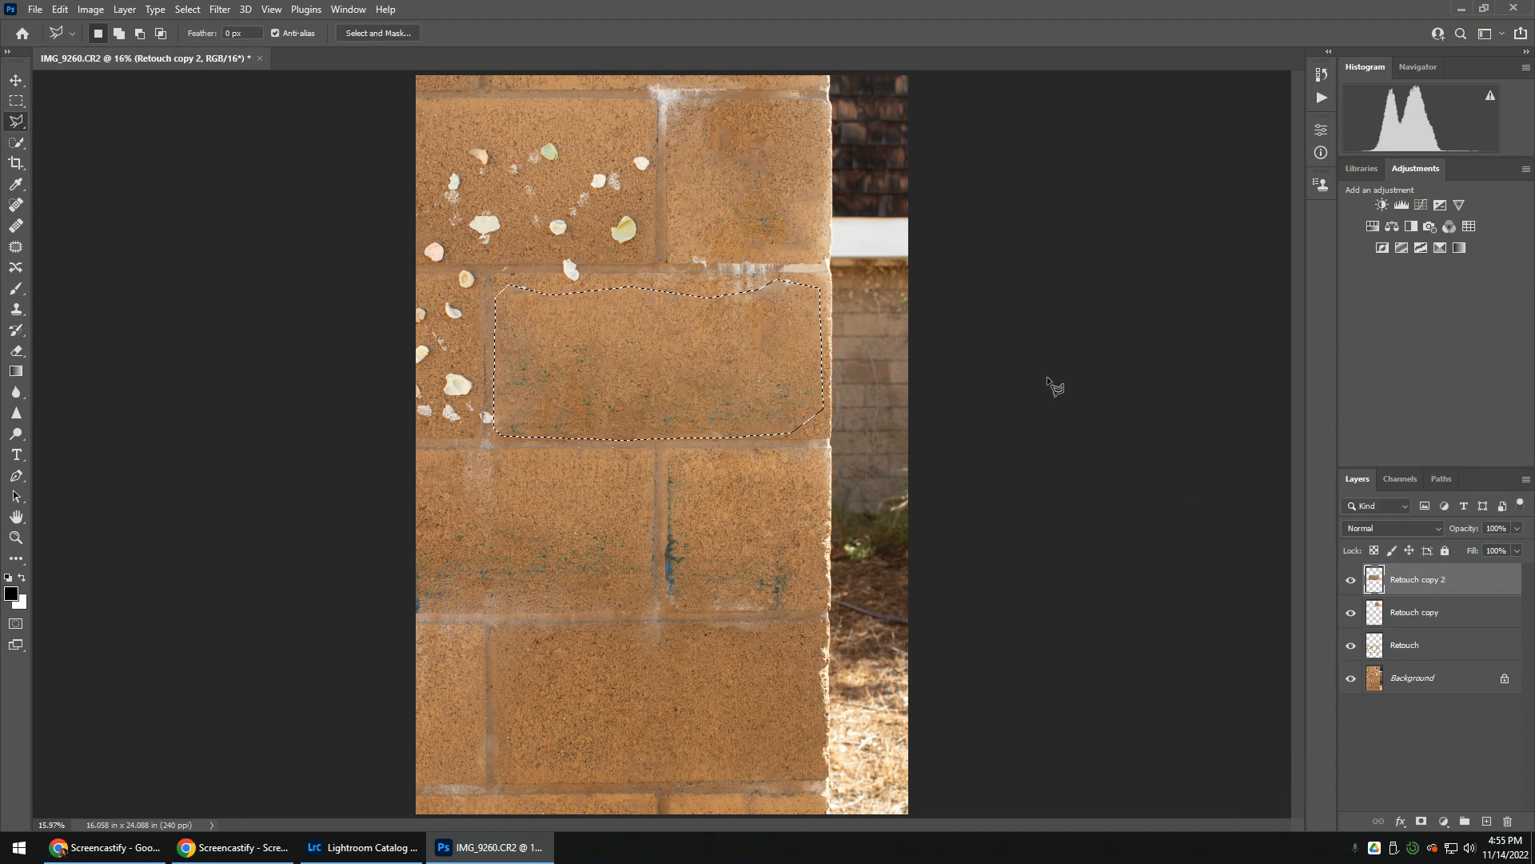
{"action": "key", "text": "ctrl+d"}
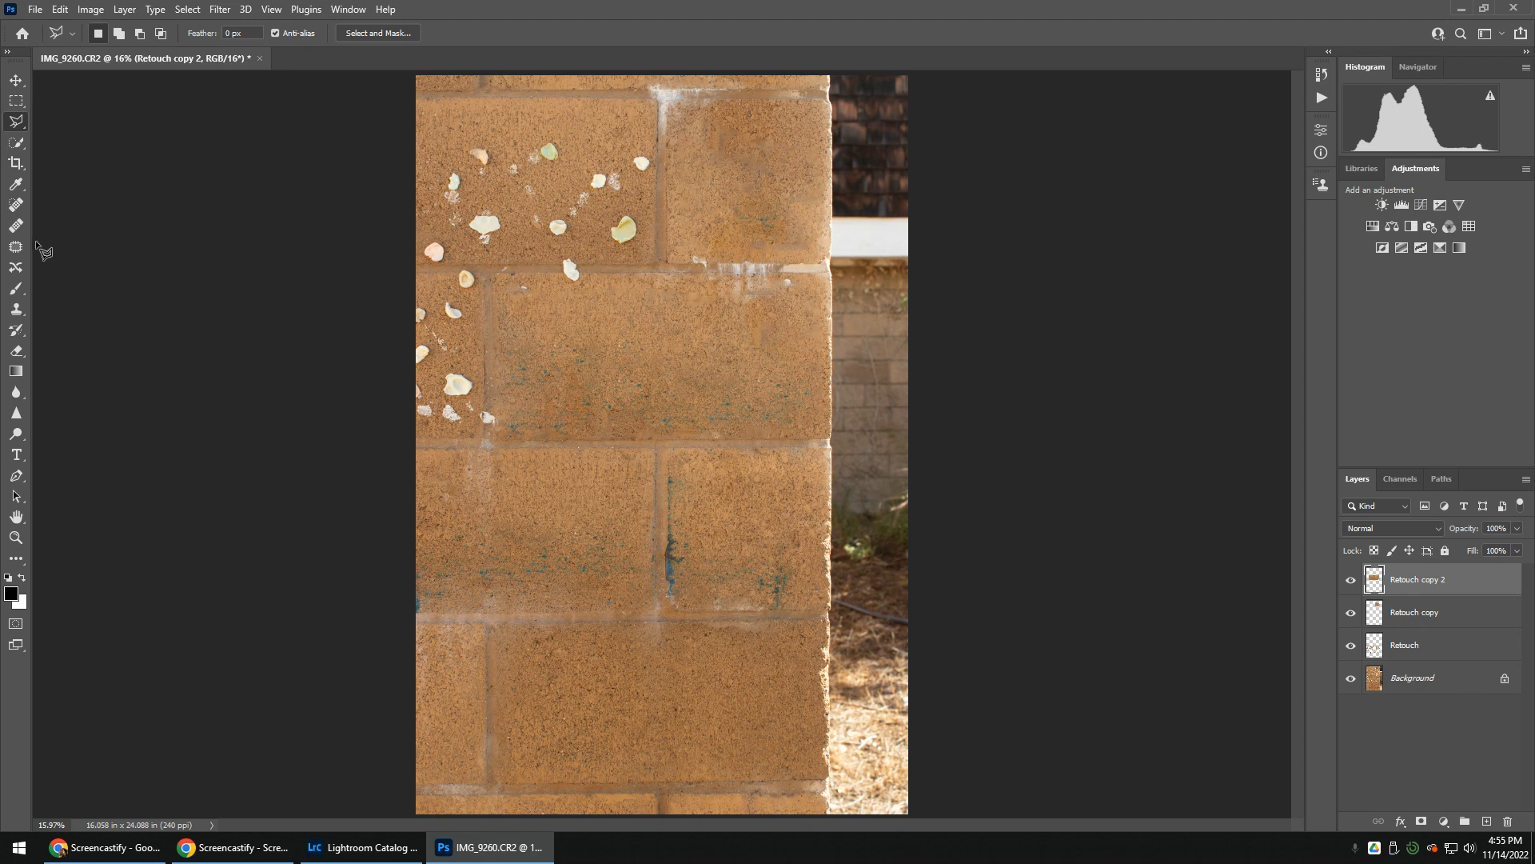
Heal a small greenish patch near the lower edge of the filled large block with the Healing Brush tool
{"action": "left_click", "coordinate": [16, 225]}
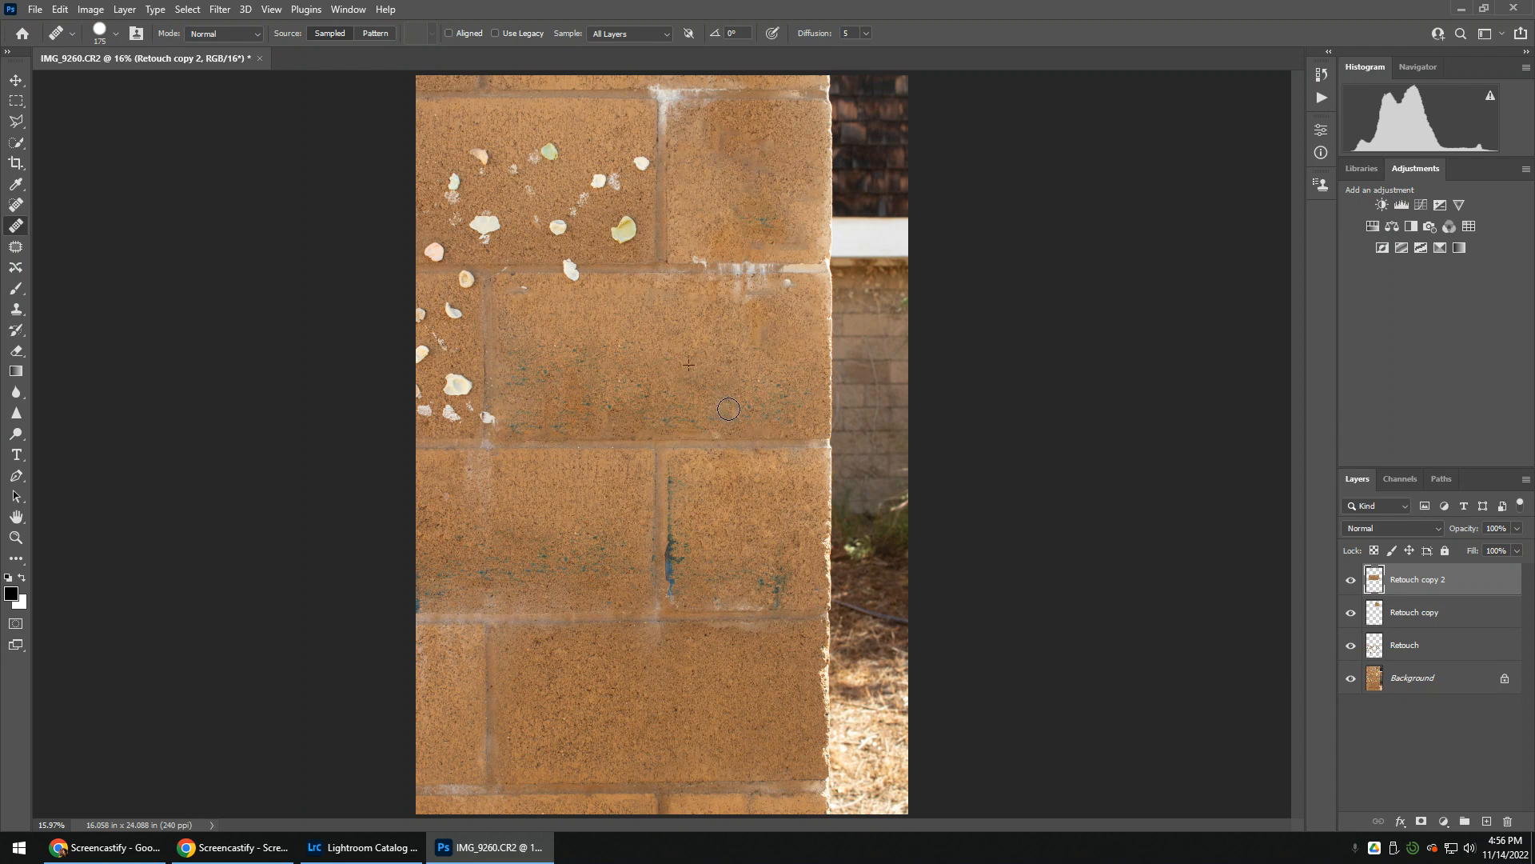
{"action": "left_click_drag", "start_coordinate": [729, 407], "coordinate": [744, 403]}
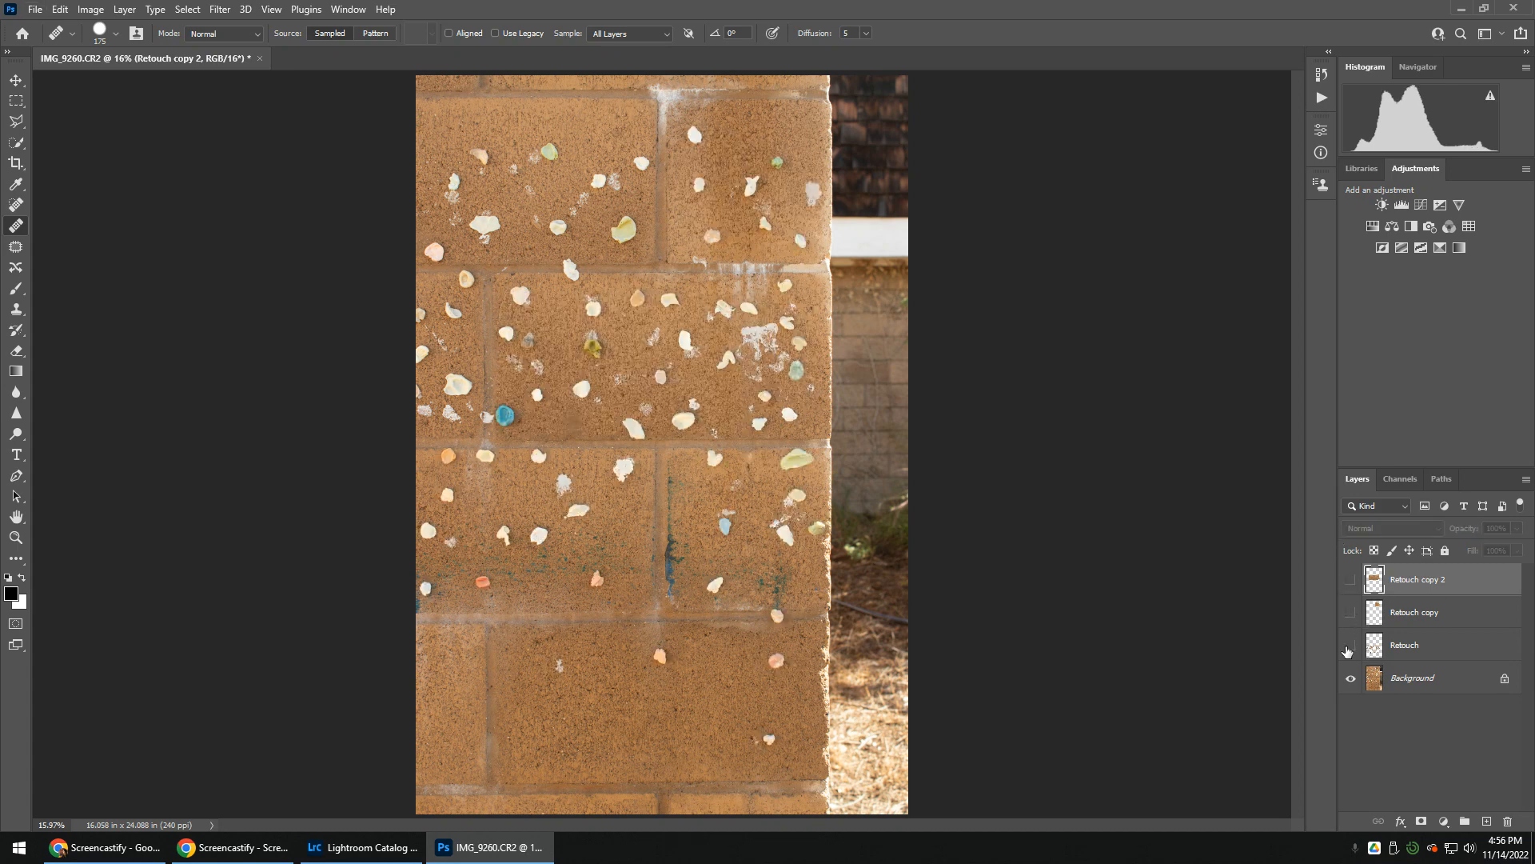
Compare the photo with the Retouch, Retouch copy and Retouch copy 2 layers shown and hidden
{"action": "left_click", "coordinate": [1352, 579]}
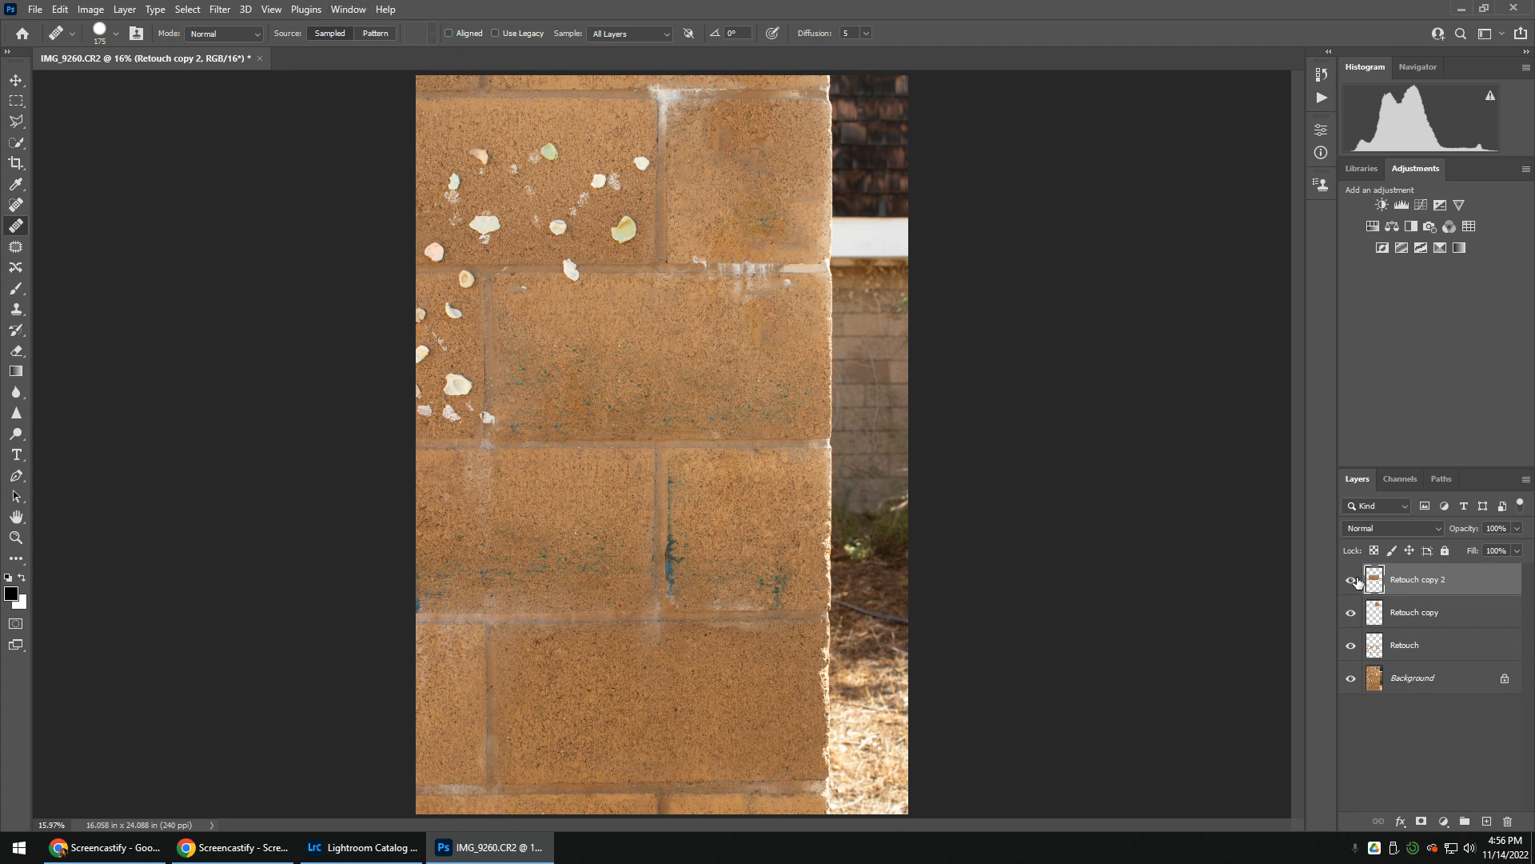
{"action": "left_click", "coordinate": [1351, 580]}
{"action": "left_click", "coordinate": [1352, 579]}
{"action": "left_click", "coordinate": [1351, 613]}
{"action": "left_click", "coordinate": [1352, 646]}
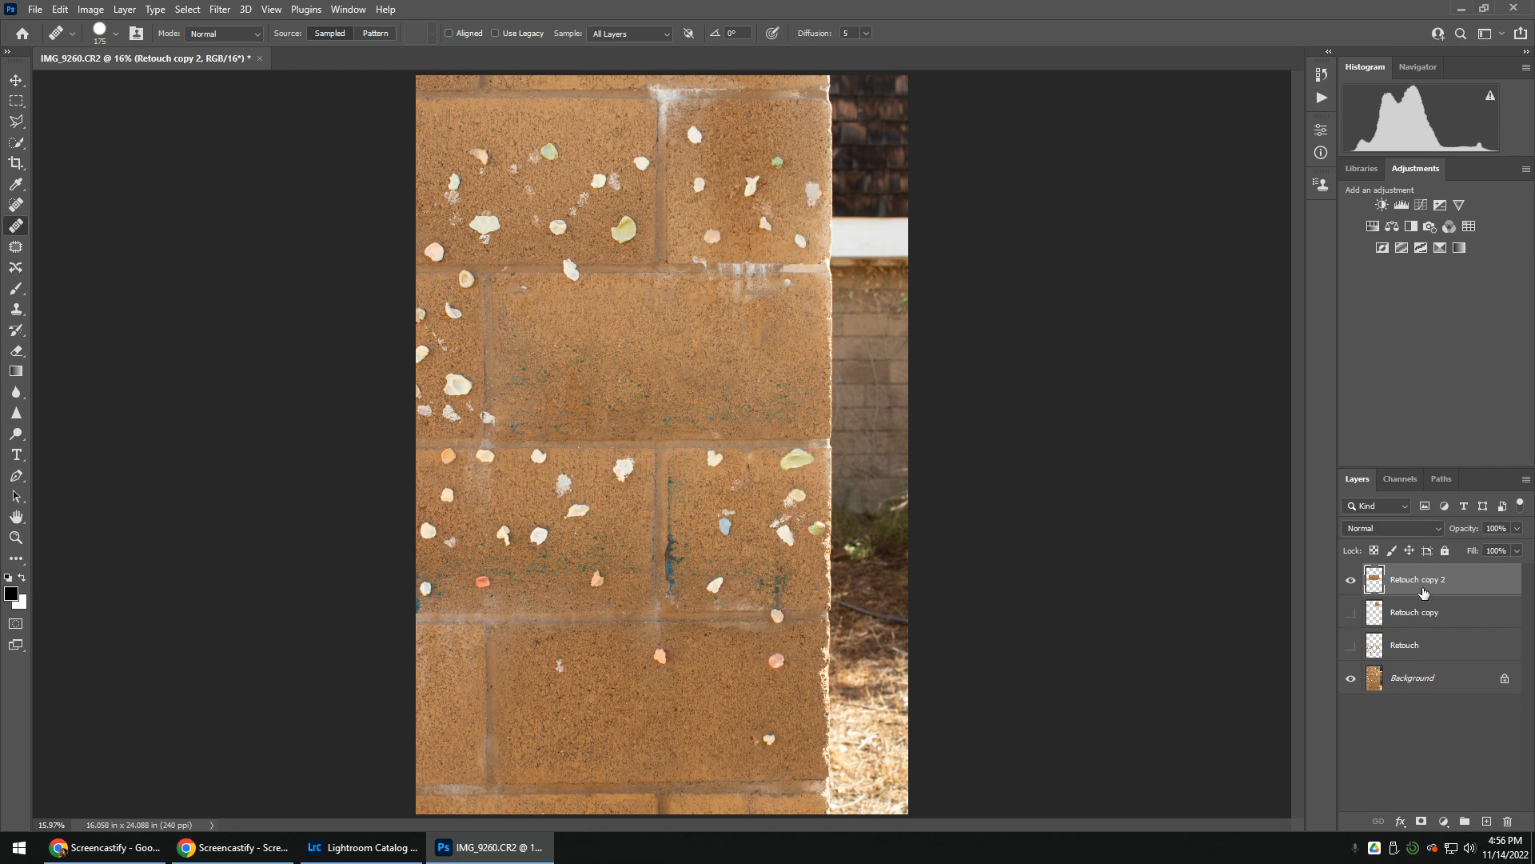
{"action": "left_click", "coordinate": [1427, 645], "text": "shift"}
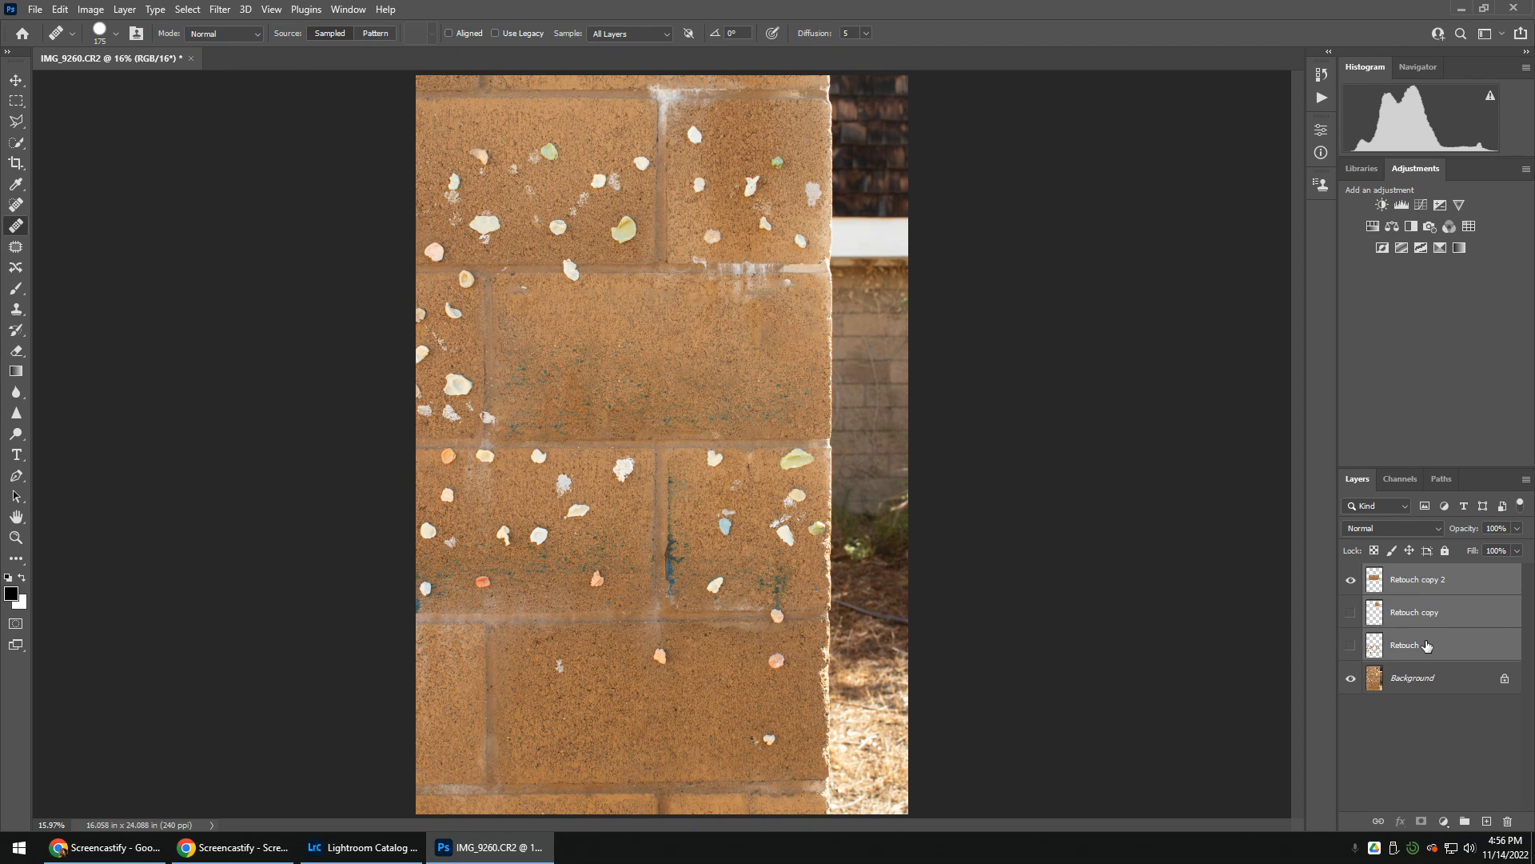
{"action": "right_click", "coordinate": [1428, 646]}
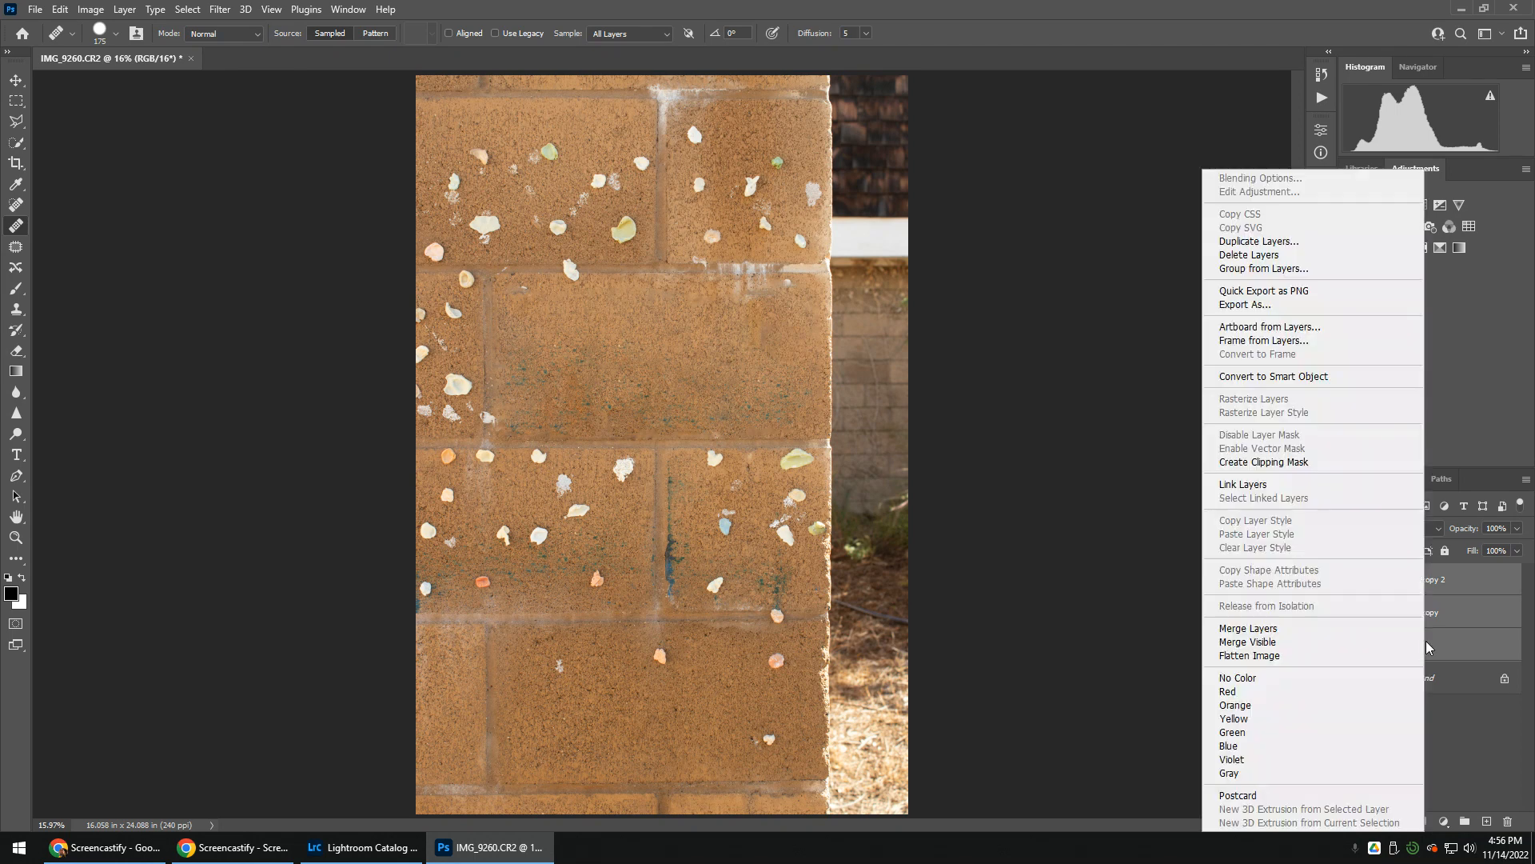
{"action": "left_click", "coordinate": [1476, 577]}
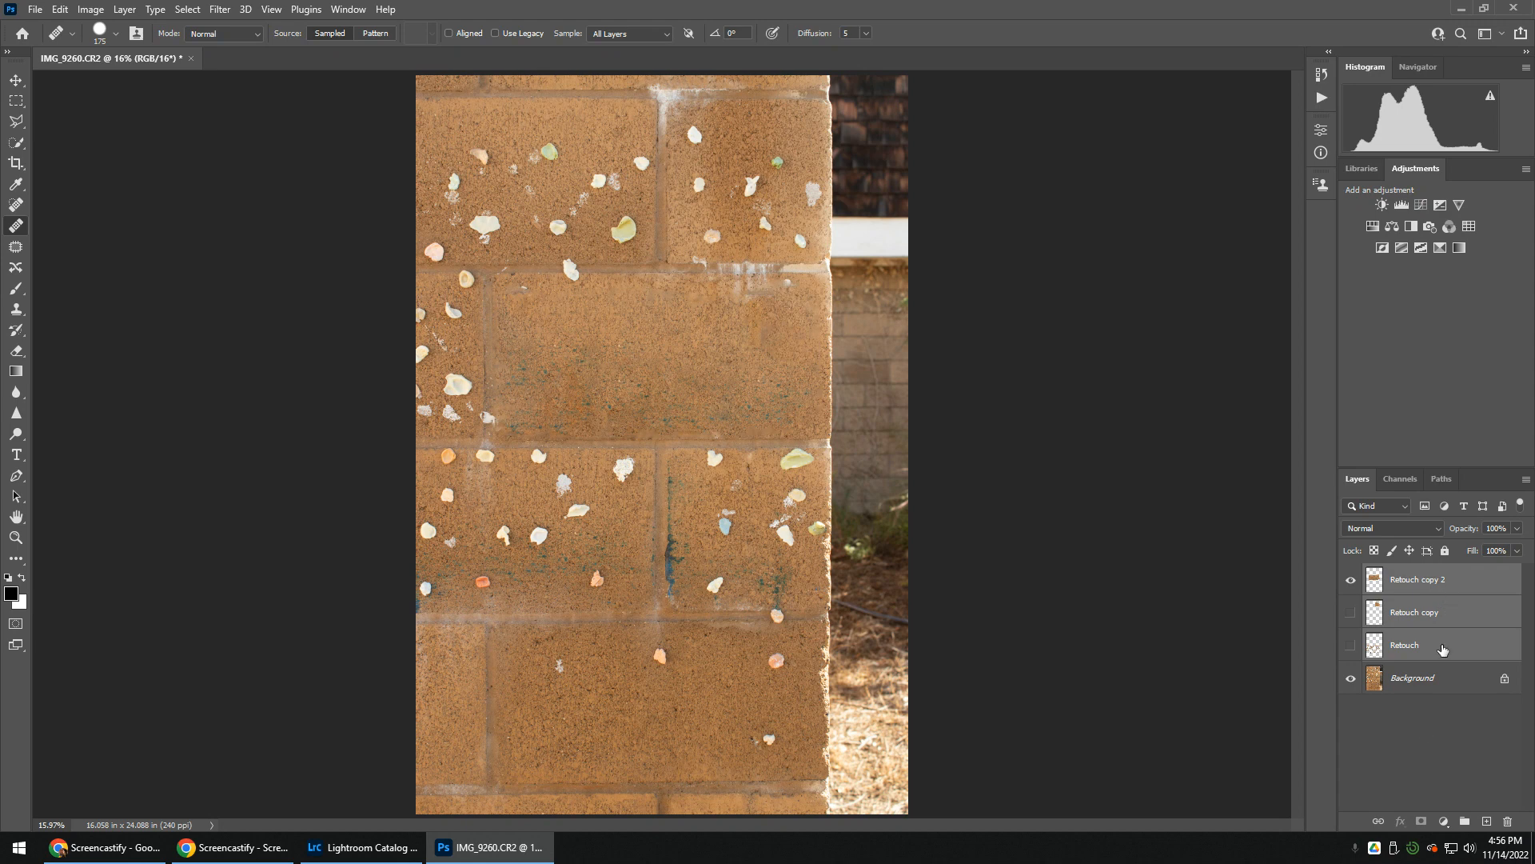
Show the Retouch and Retouch copy layers again and merge them with Retouch copy 2 into a single layer
{"action": "left_click", "coordinate": [1419, 712]}
{"action": "left_click", "coordinate": [1352, 645]}
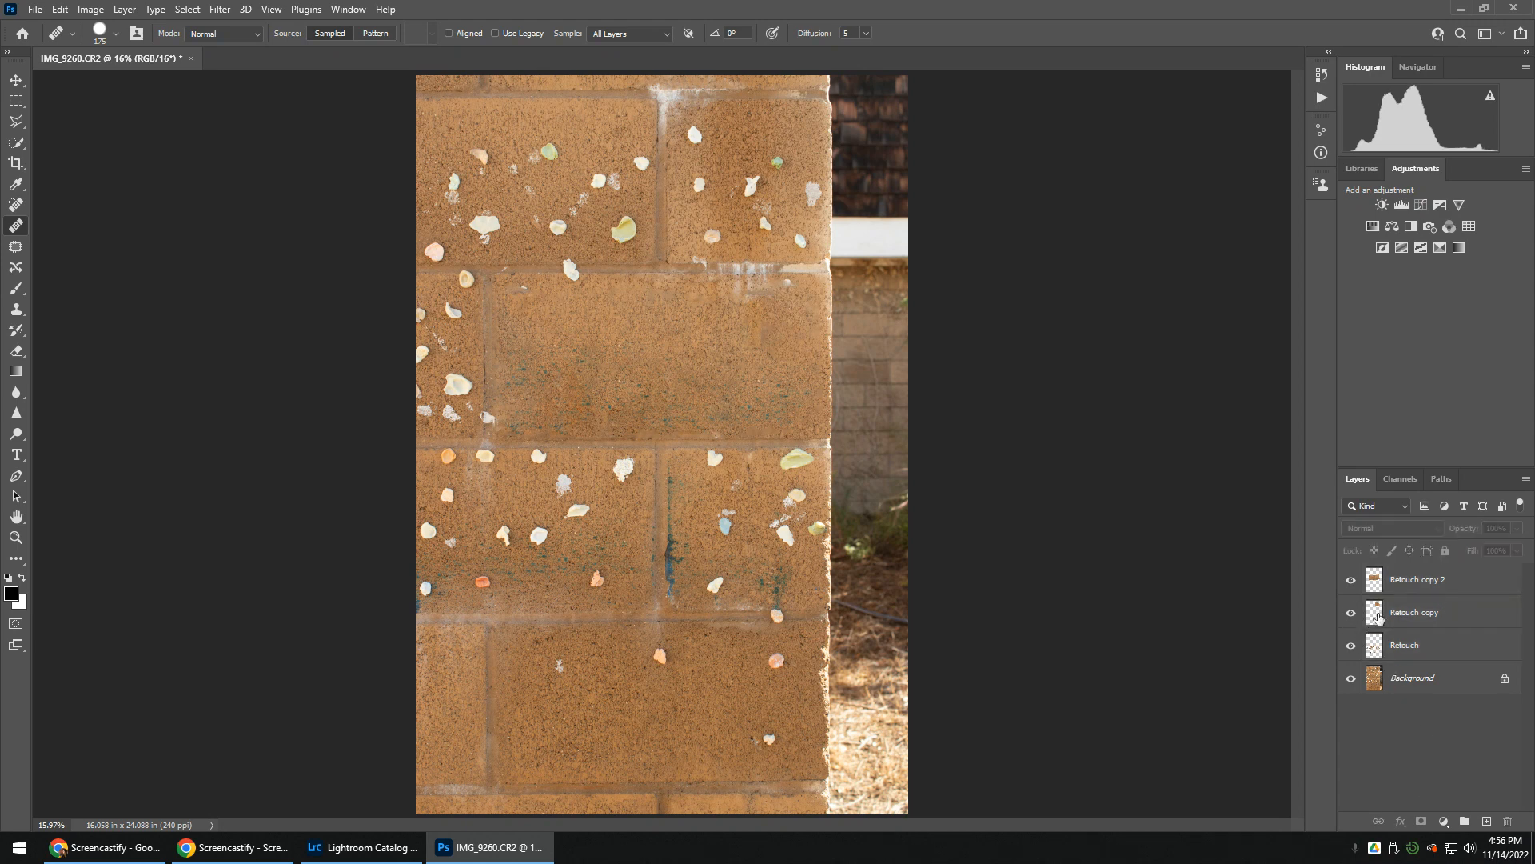
{"action": "left_click", "coordinate": [1430, 580]}
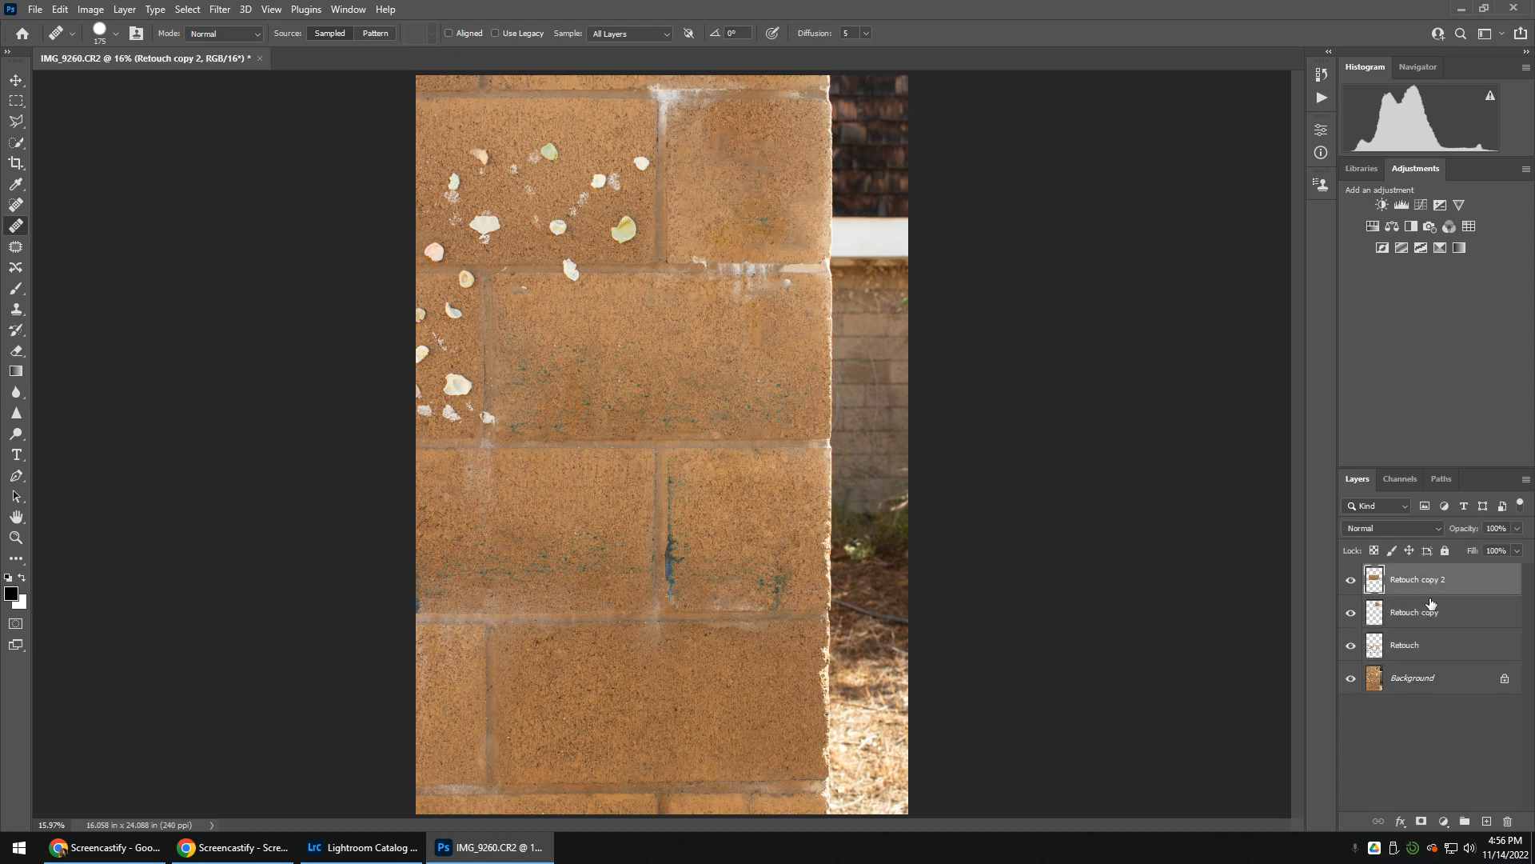
{"action": "left_click", "coordinate": [1429, 646], "text": "shift"}
{"action": "right_click", "coordinate": [1432, 643]}
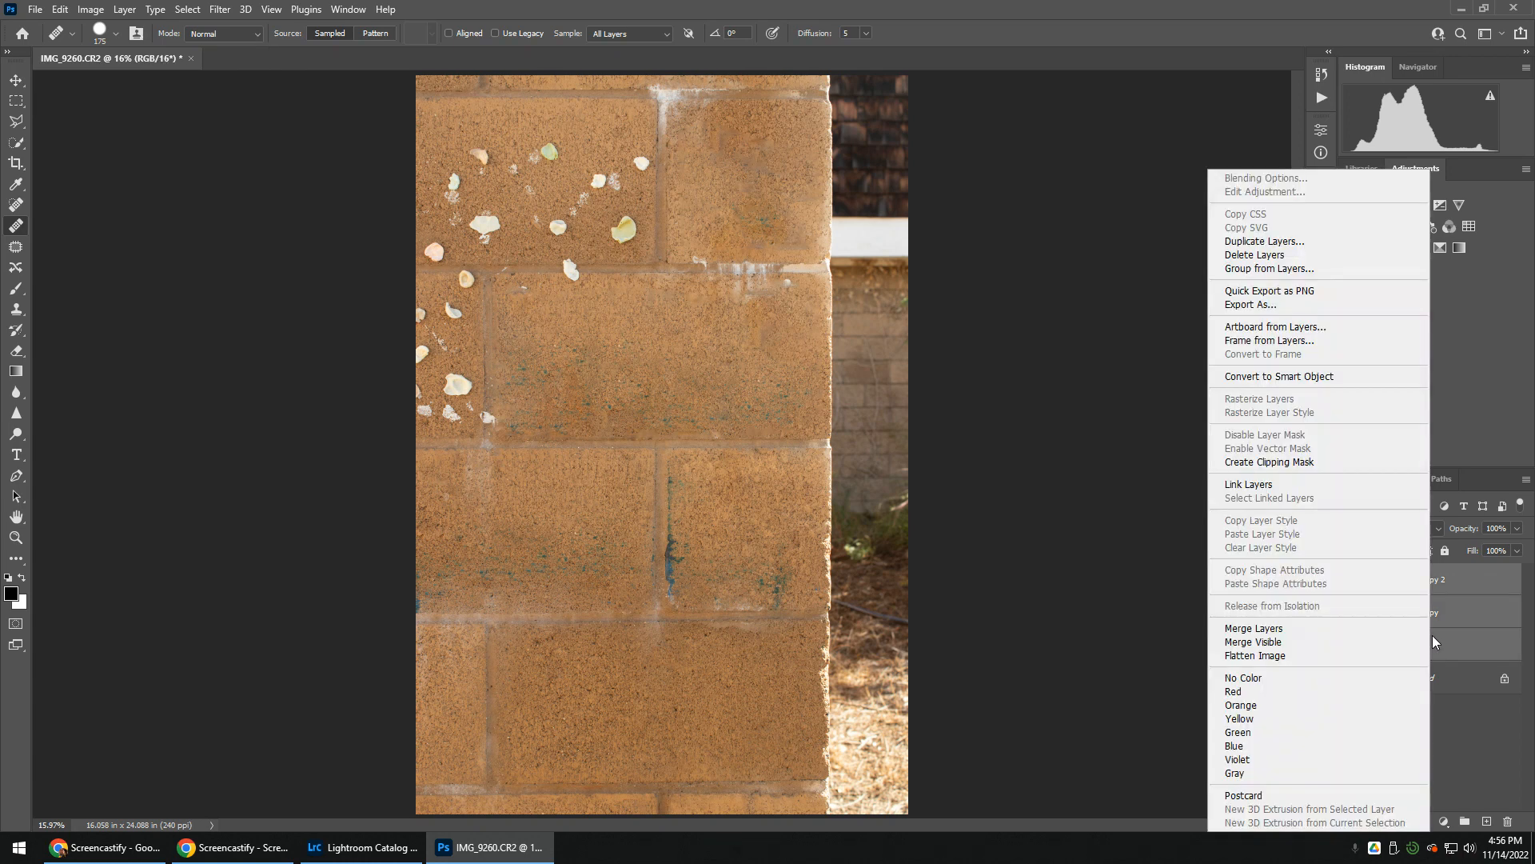
{"action": "left_click", "coordinate": [1277, 630]}
Compare the photo with the merged retouch layer hidden and shown, and save the document
{"action": "left_click", "coordinate": [1351, 581]}
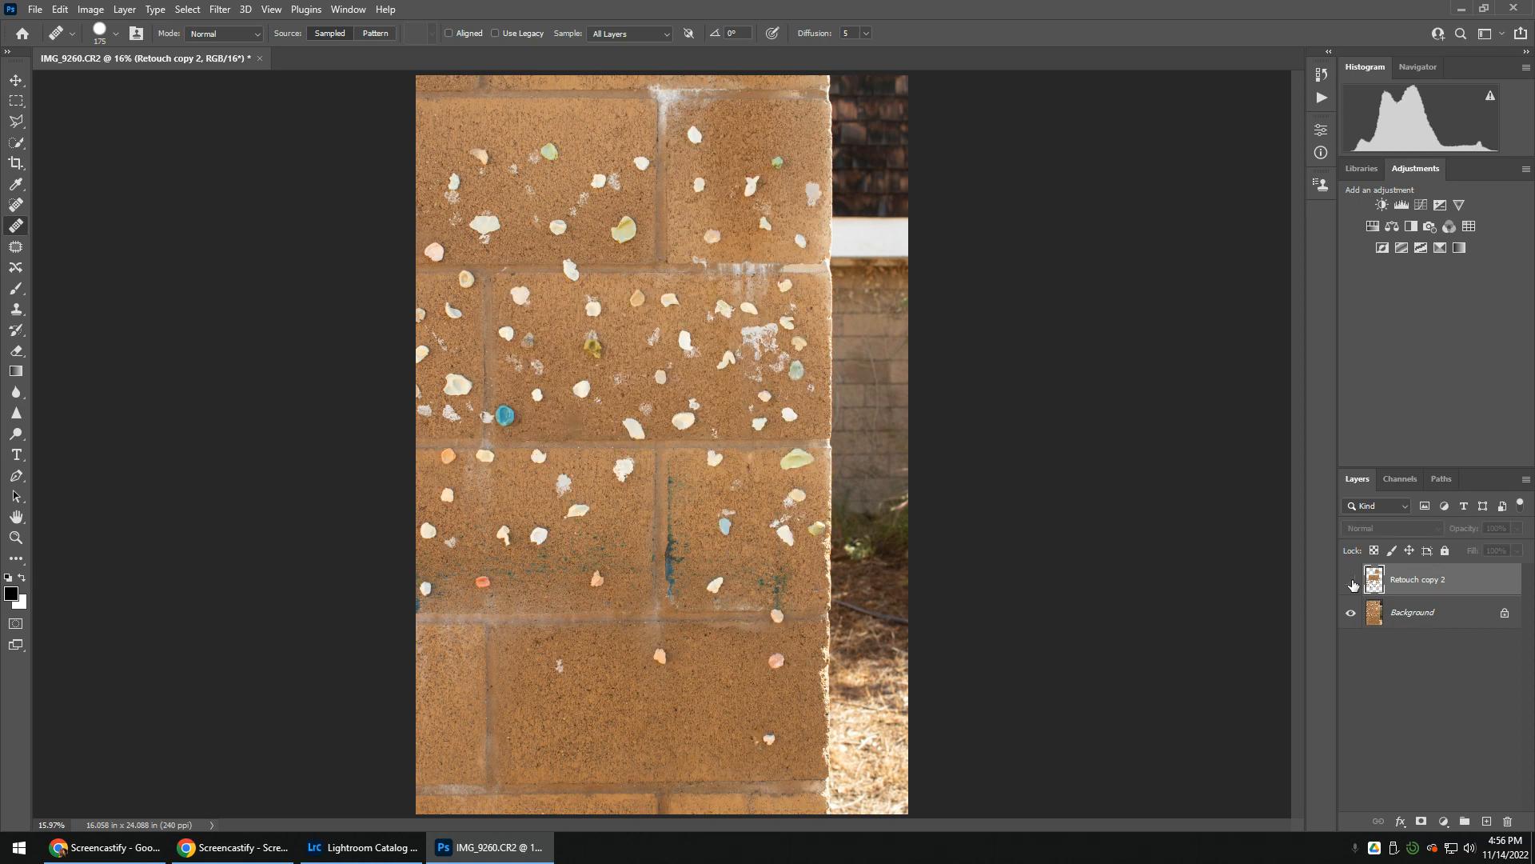
{"action": "left_click", "coordinate": [1352, 582]}
{"action": "left_click", "coordinate": [1351, 581]}
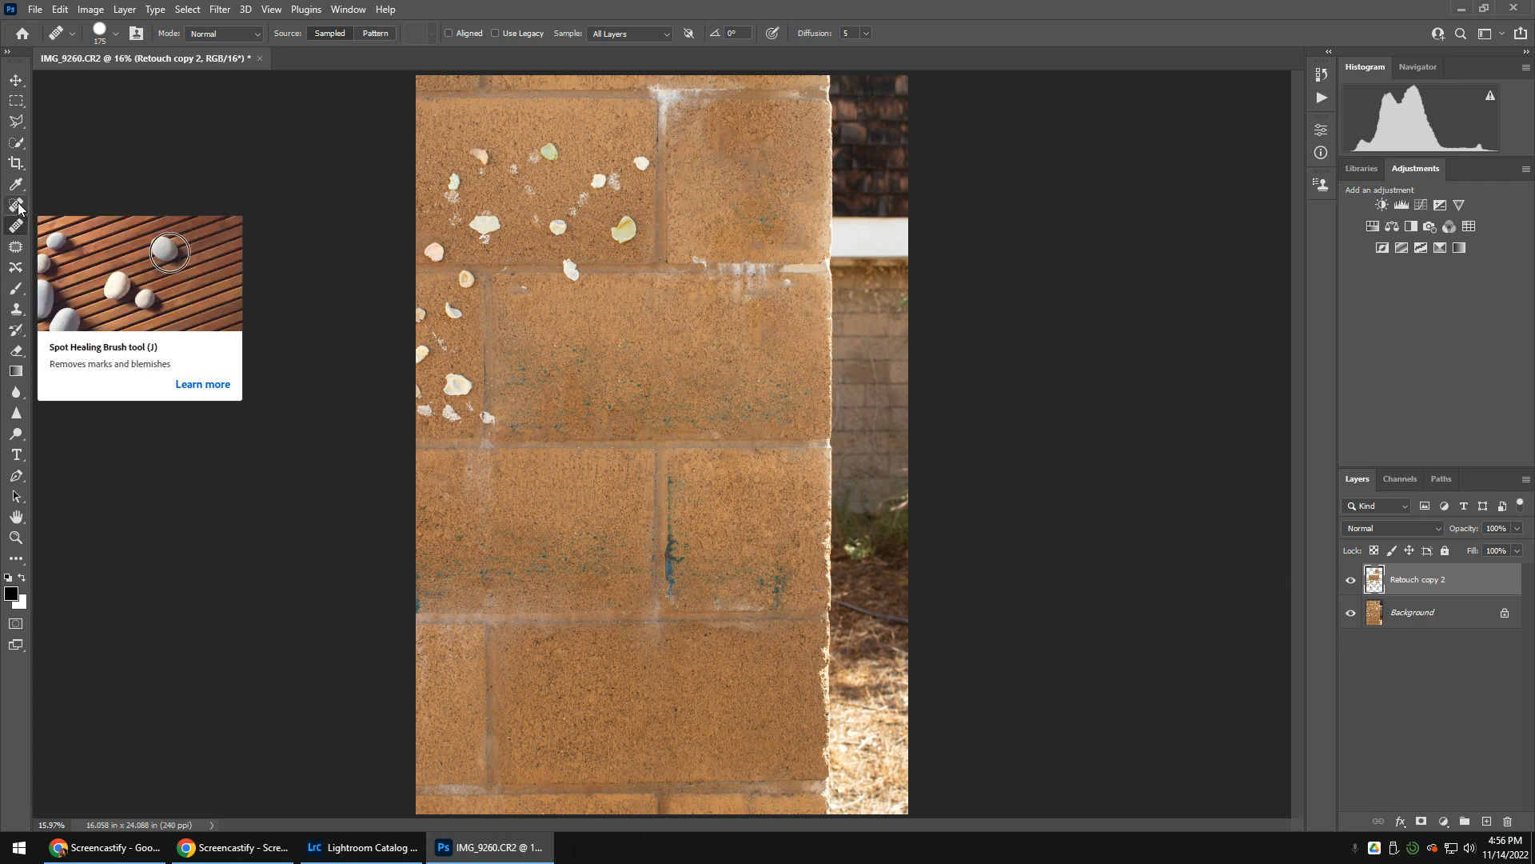
{"action": "left_click", "coordinate": [33, 12]}
{"action": "left_click", "coordinate": [62, 184]}
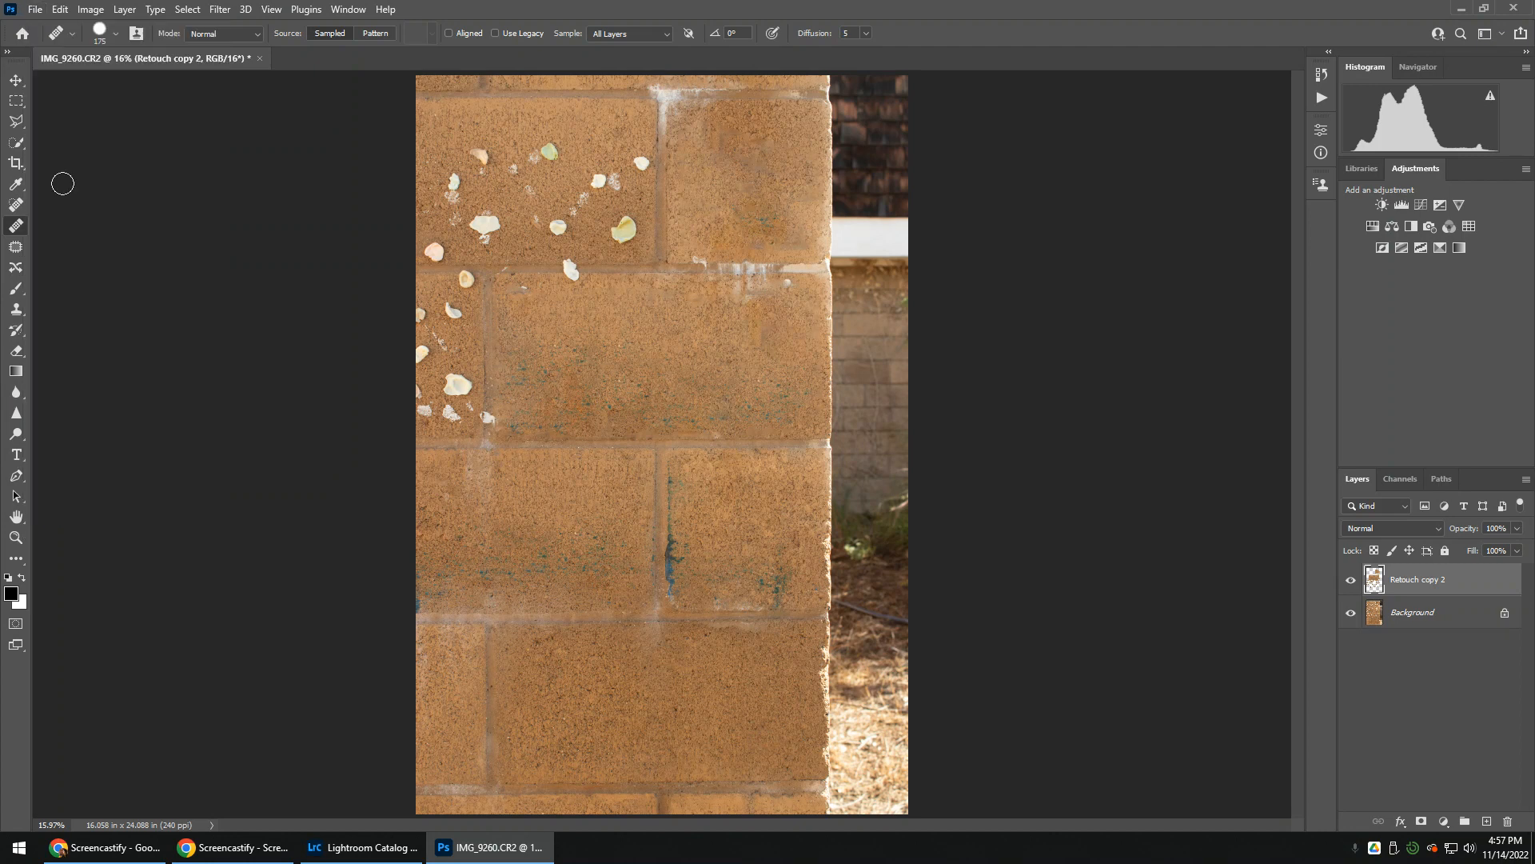